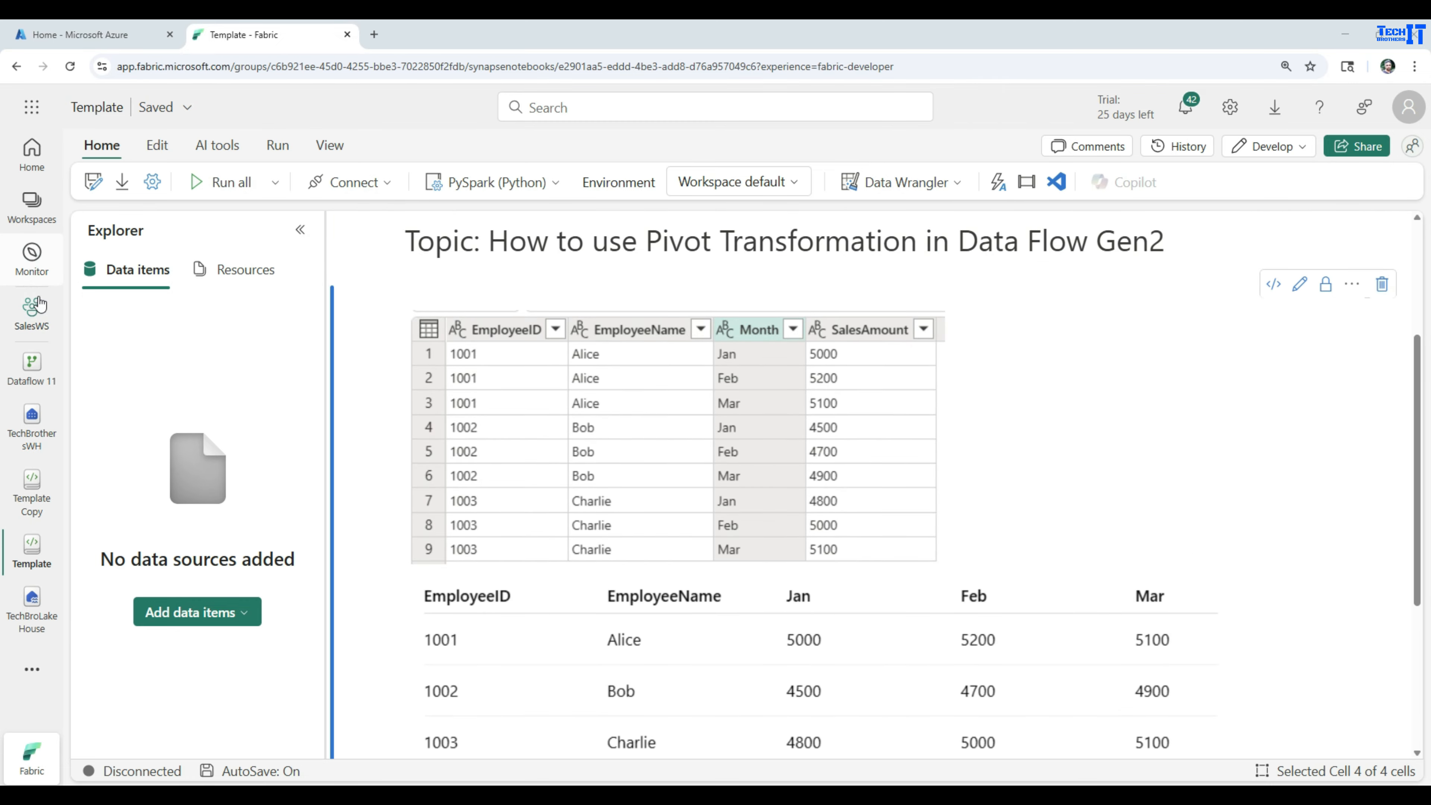
Create a new Dataflow Gen2 item named df_pivot in the SalesWS workspace.
click(32, 319)
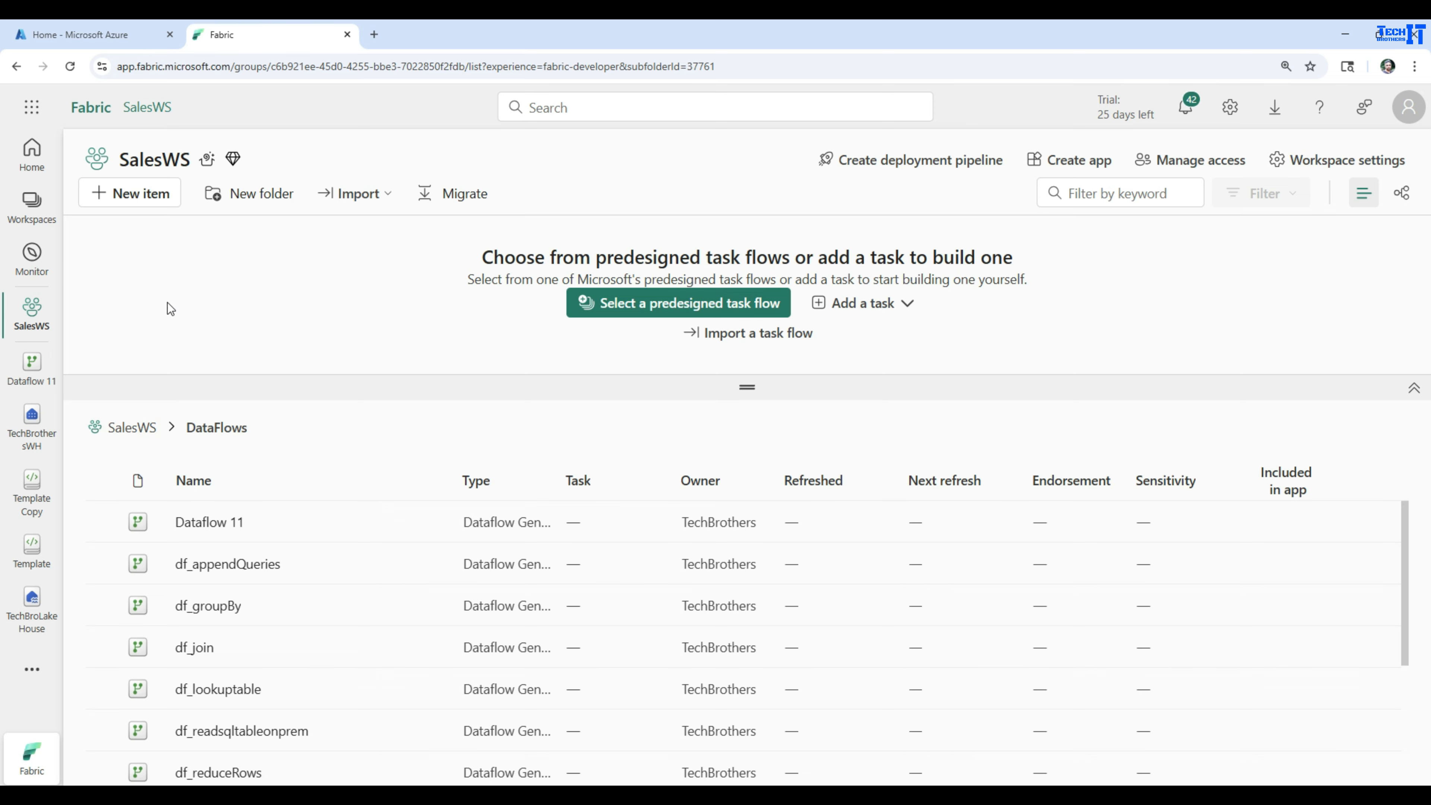
click(130, 193)
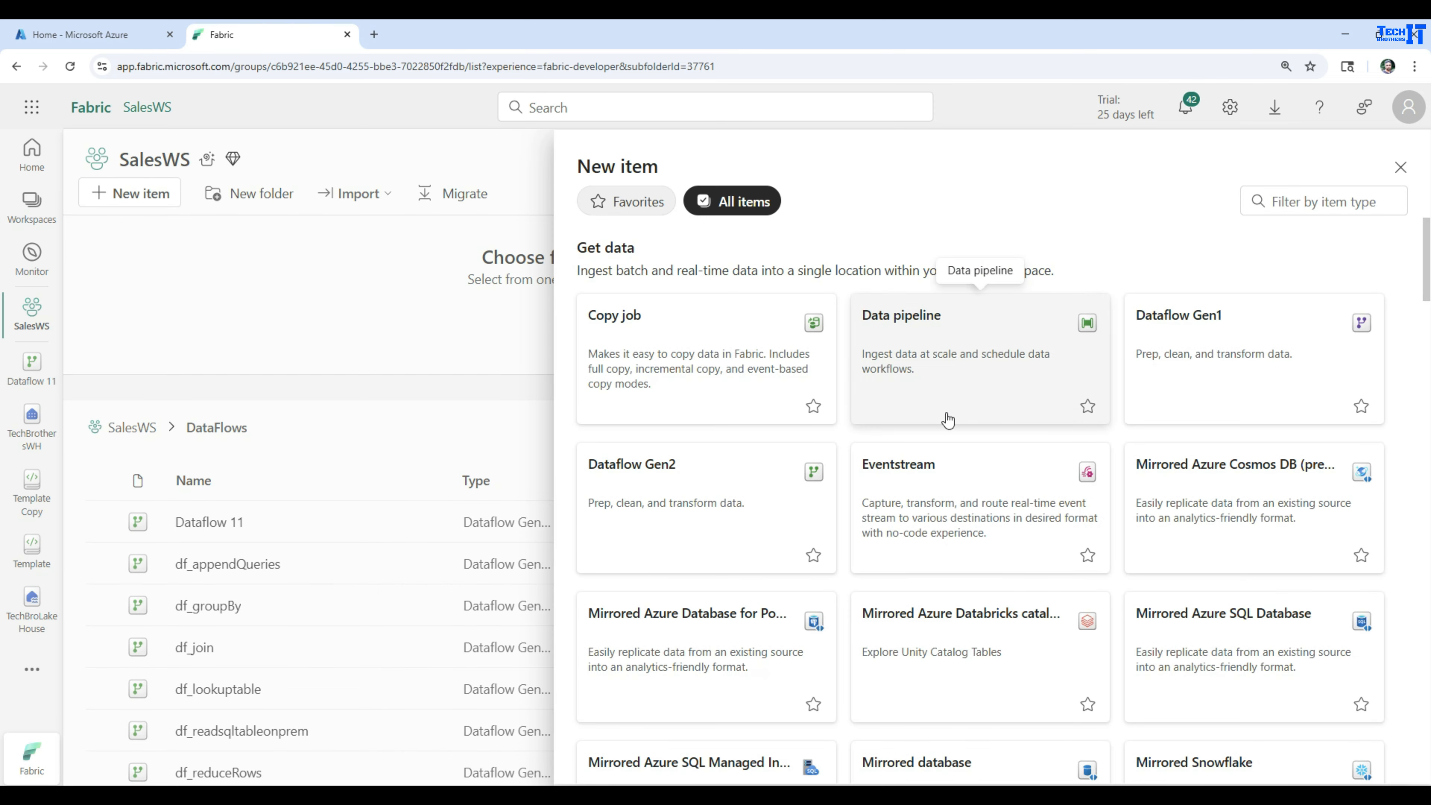
click(670, 498)
click(616, 402)
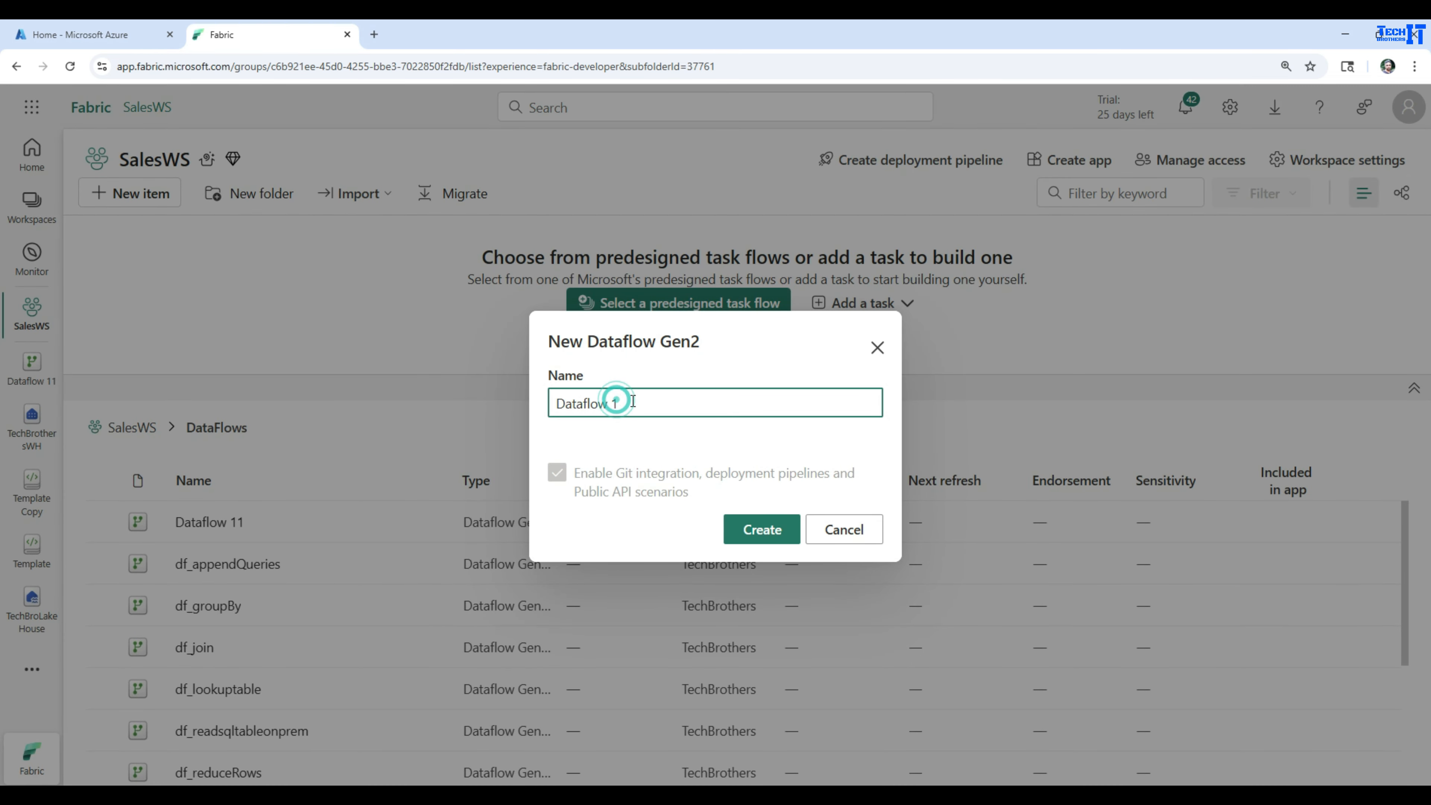
drag(633, 401, 463, 397)
text(df_pivot)
click(761, 530)
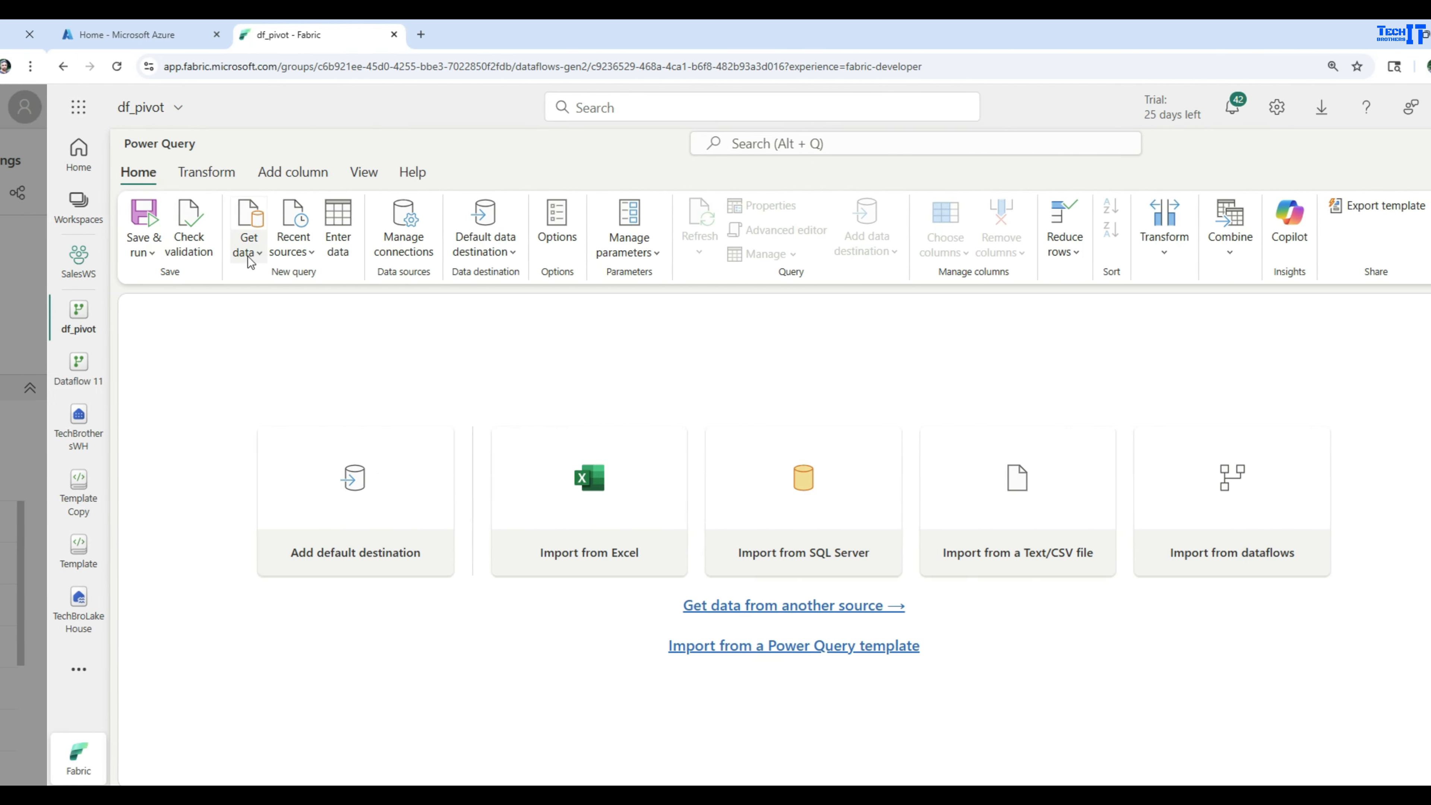
Start getting data for the dataflow from a Microsoft Fabric Lakehouse source.
click(250, 259)
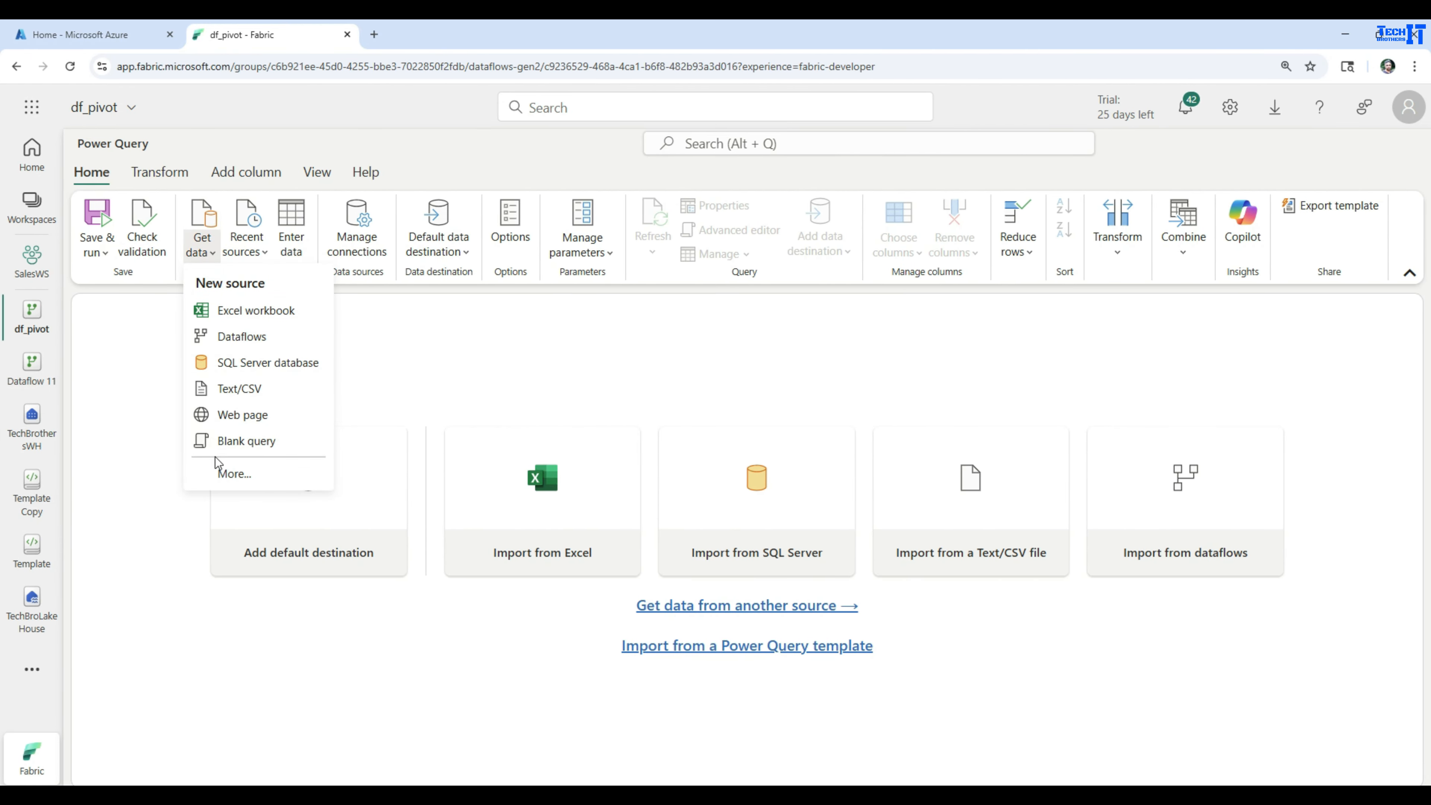
click(232, 472)
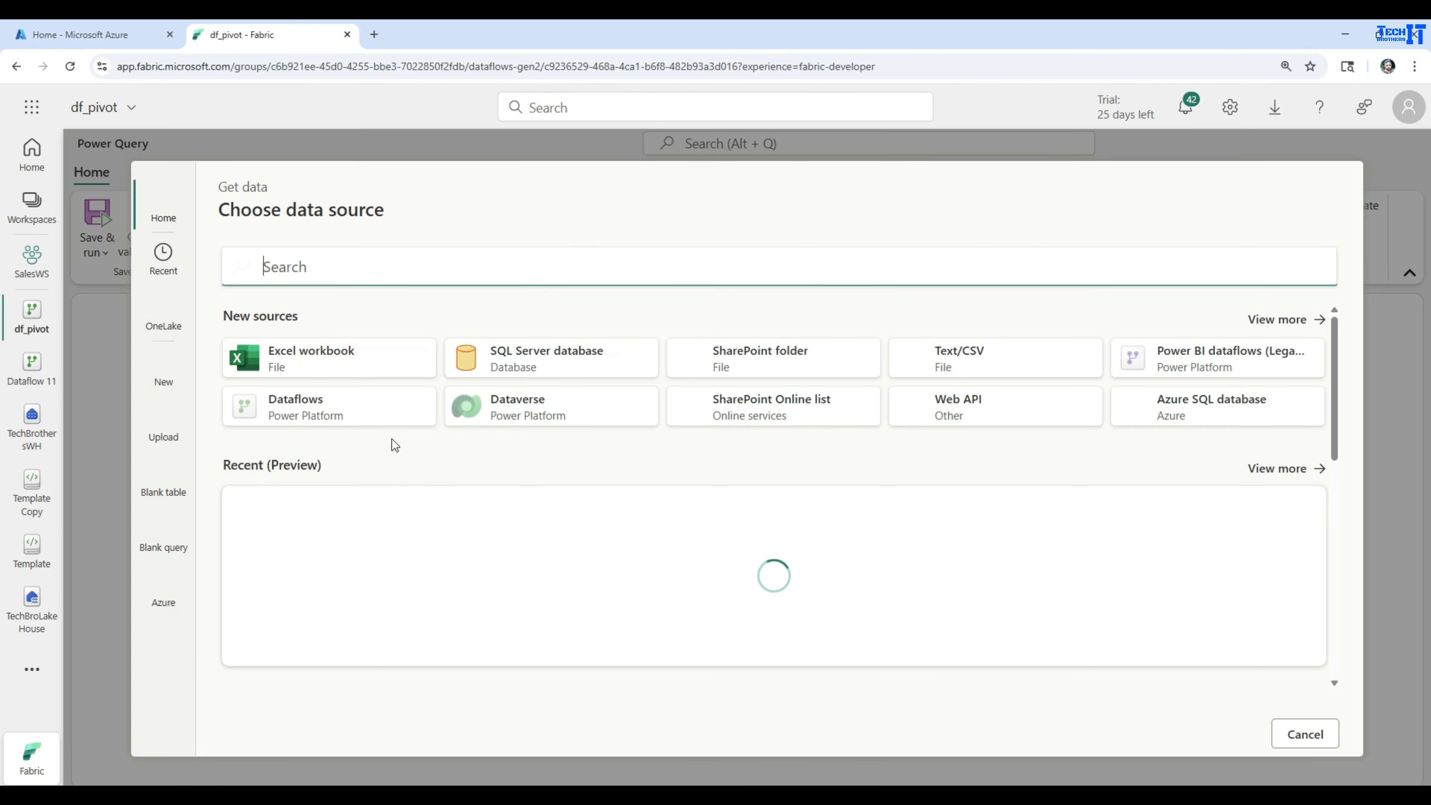
click(1254, 320)
click(520, 338)
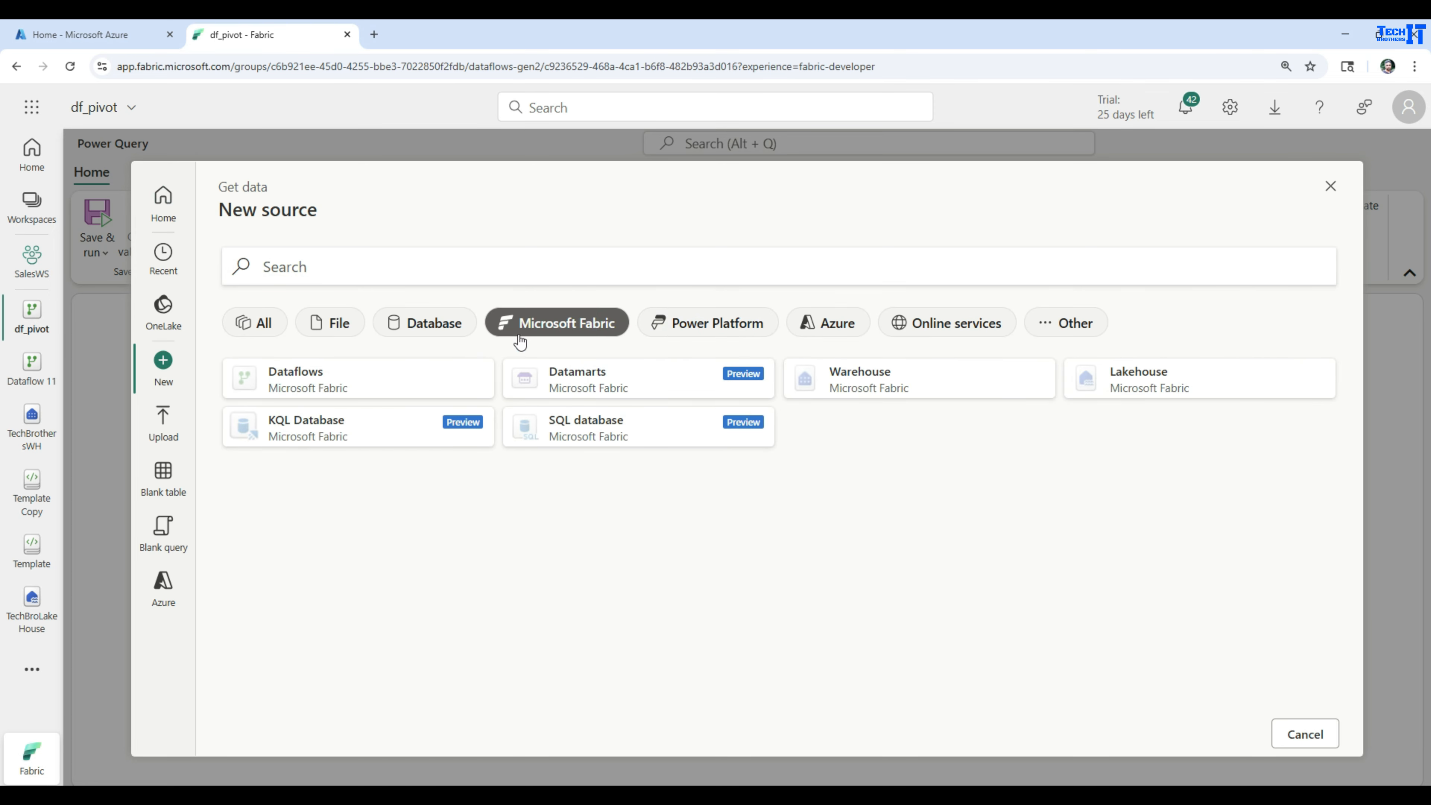
click(1175, 381)
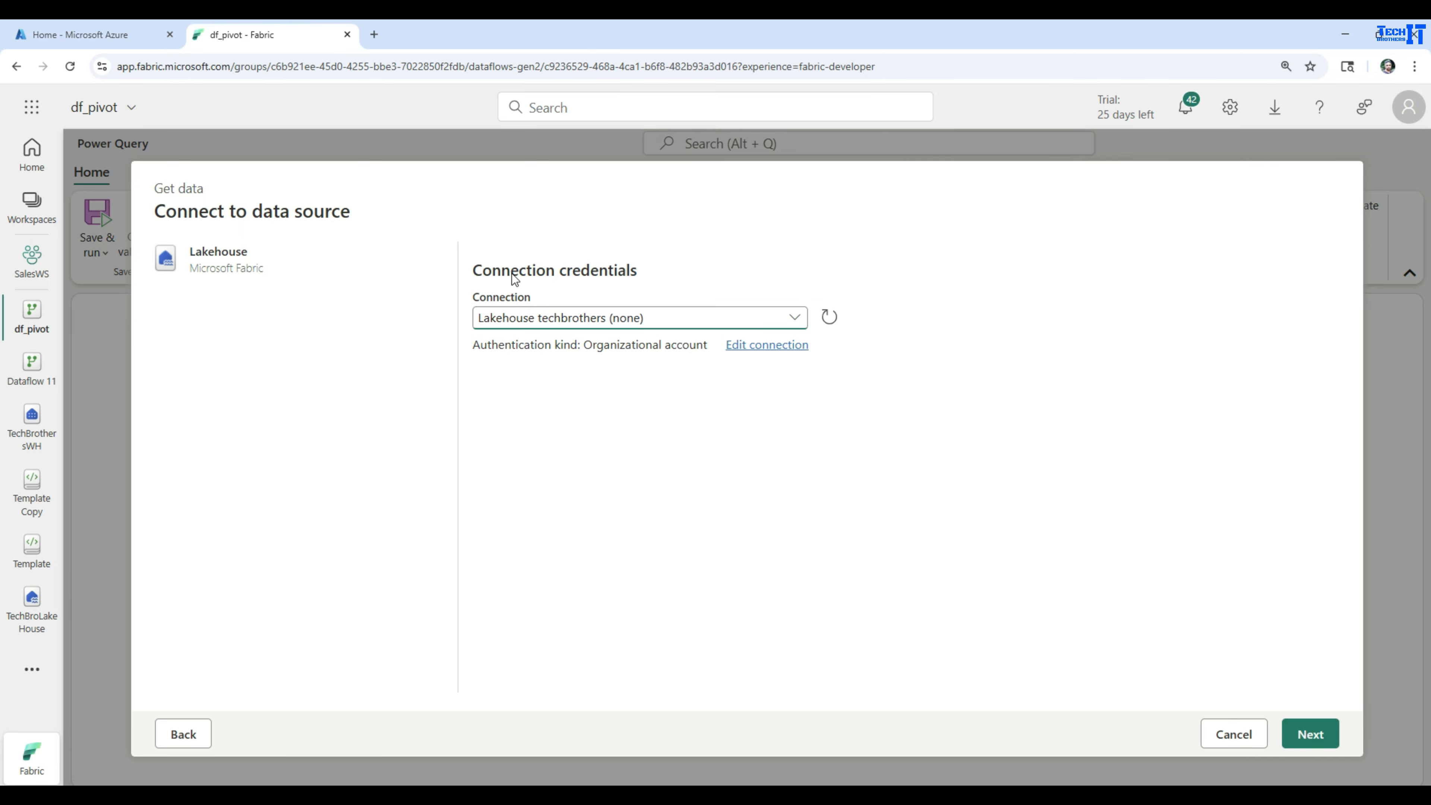
Review the new-connection option, then connect with the existing Lakehouse techbrothers (none) connection.
click(527, 319)
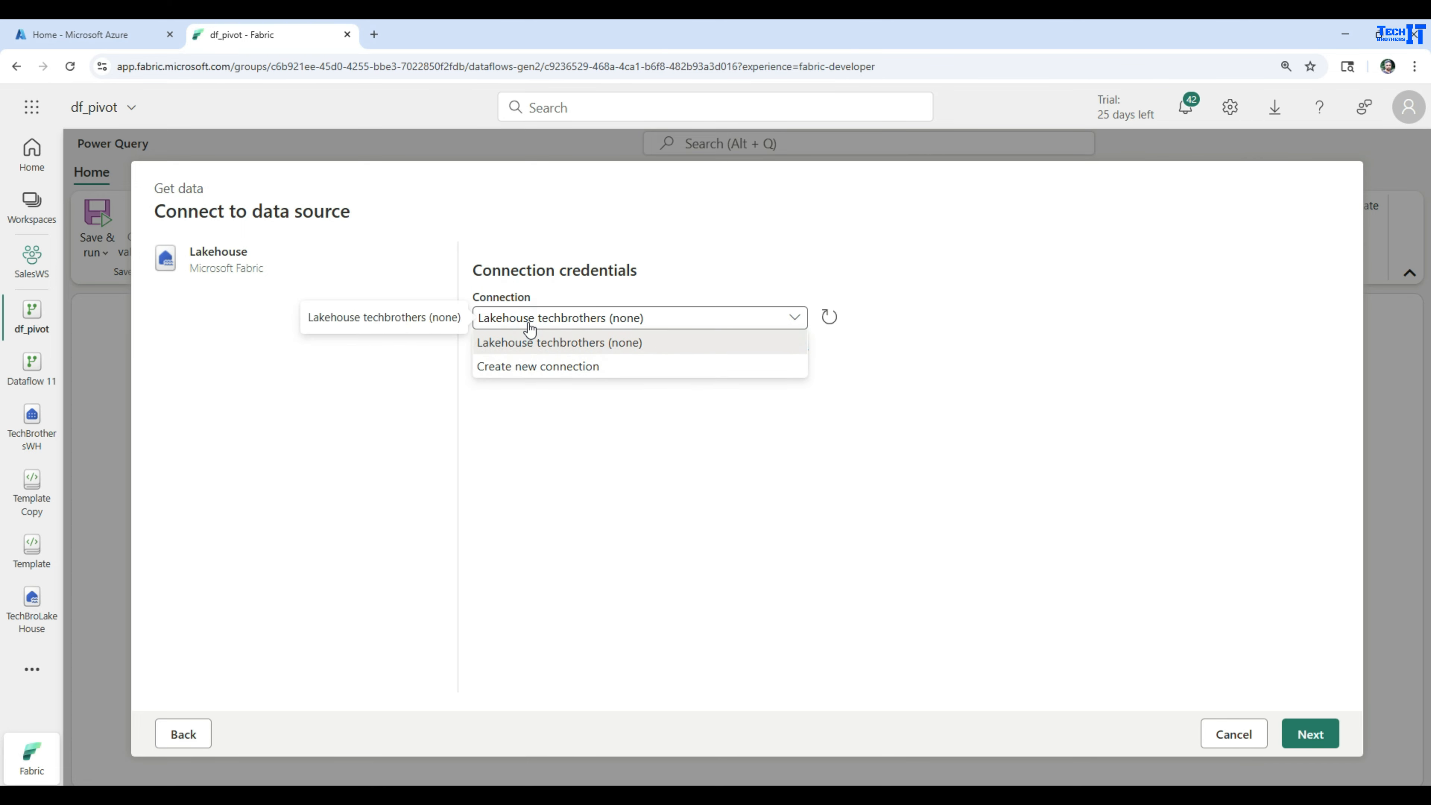
click(519, 372)
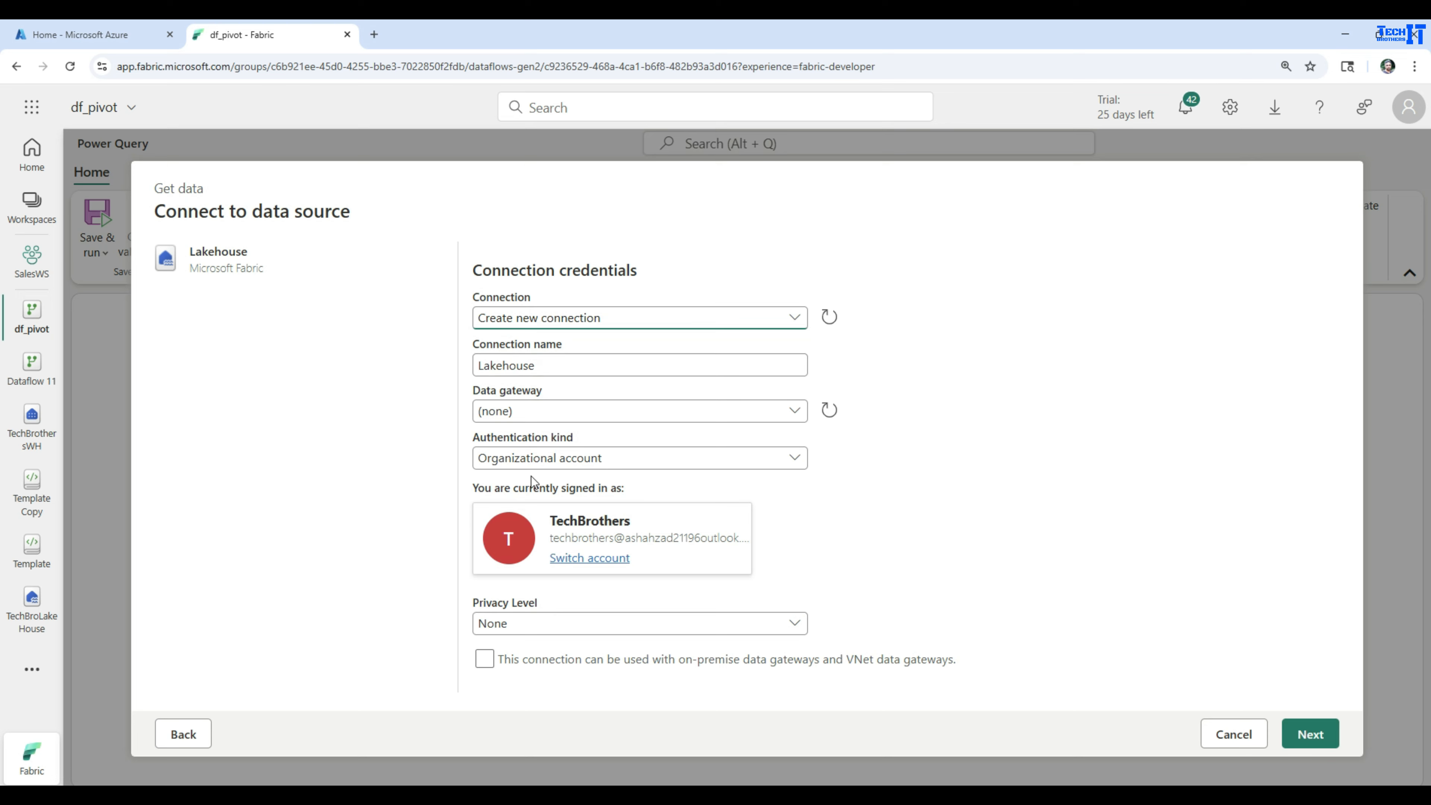
click(579, 325)
click(532, 339)
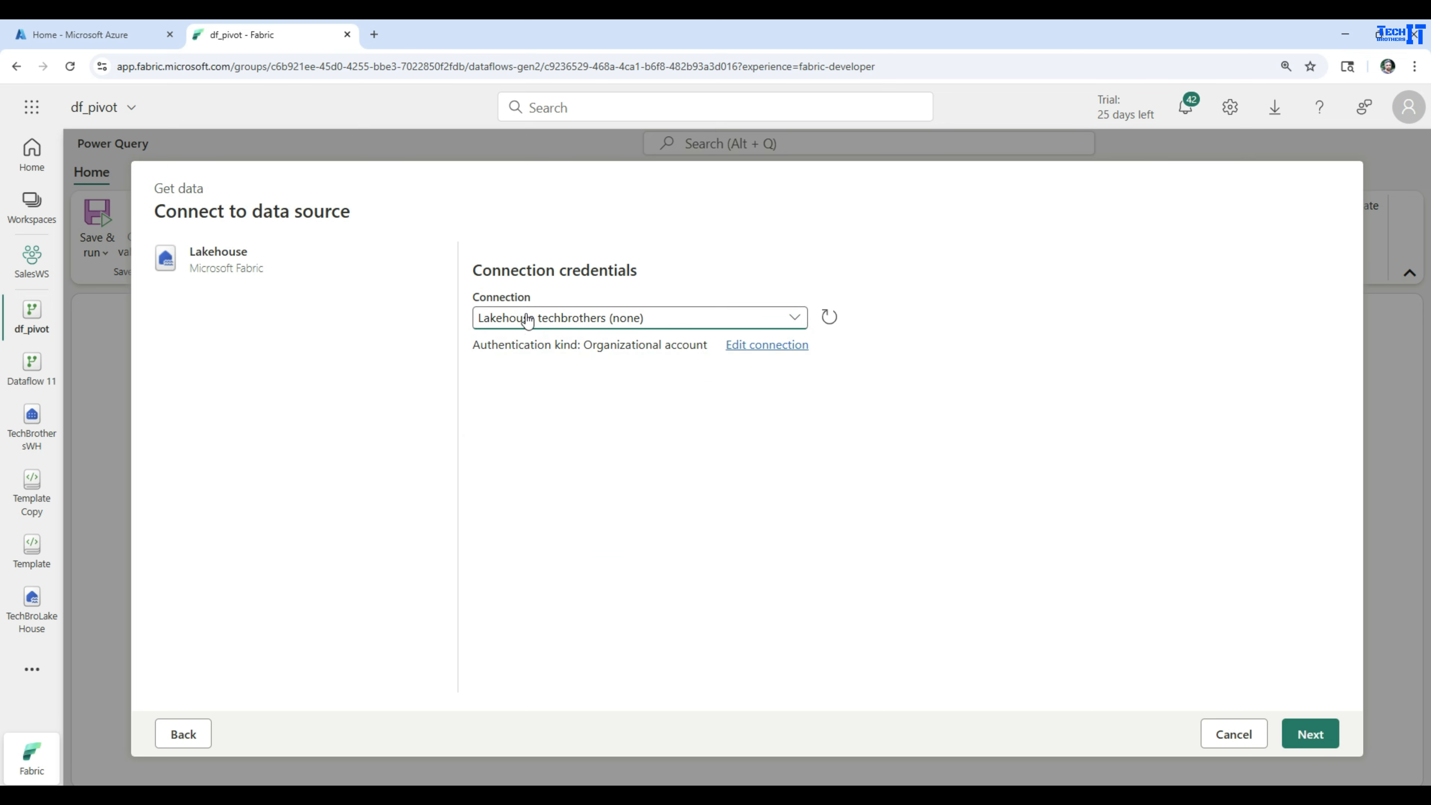
click(1310, 733)
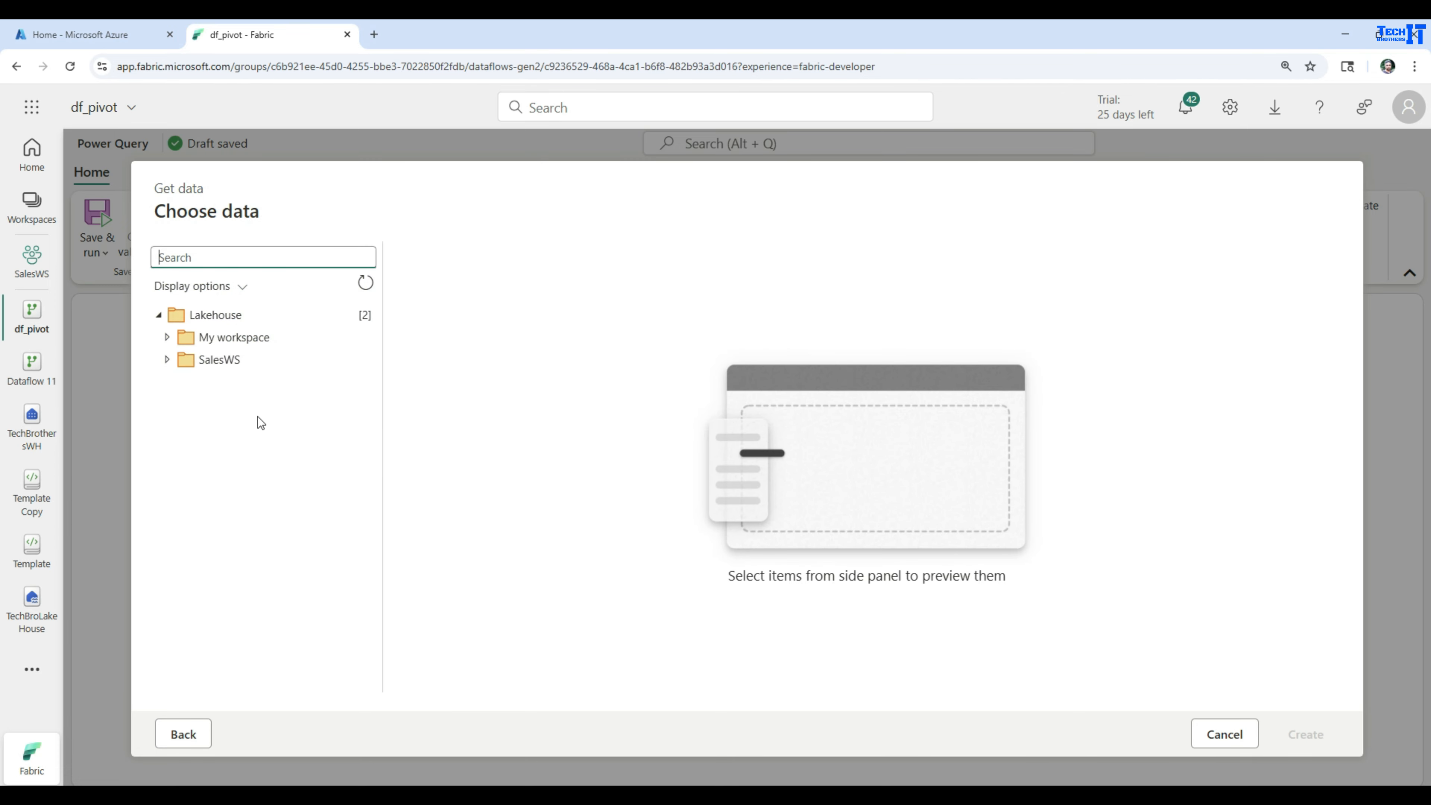
Load pivot_demo_data.csv from the Staging files folder of TechBroLakeHouse in SalesWS and enlarge the data preview.
click(166, 360)
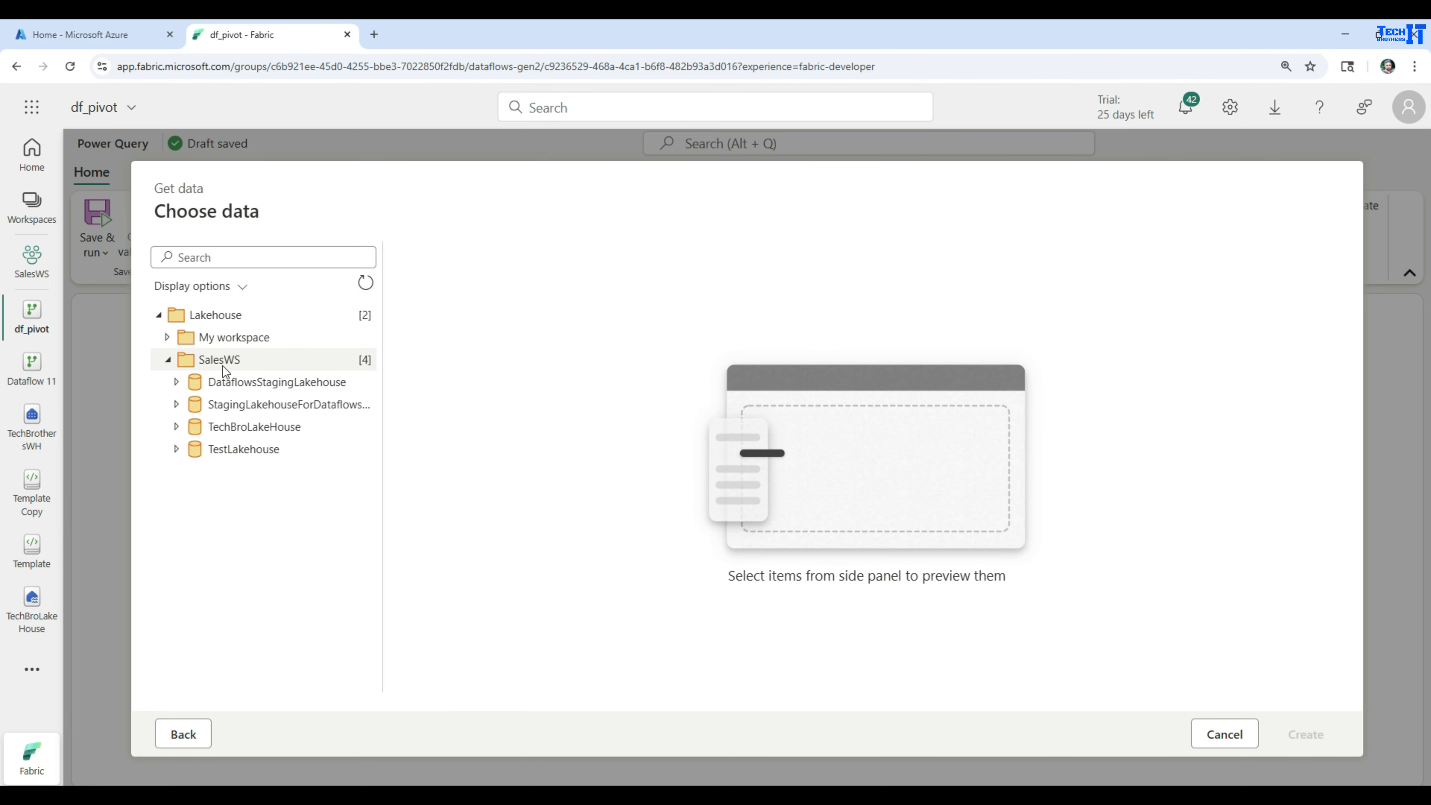
click(176, 427)
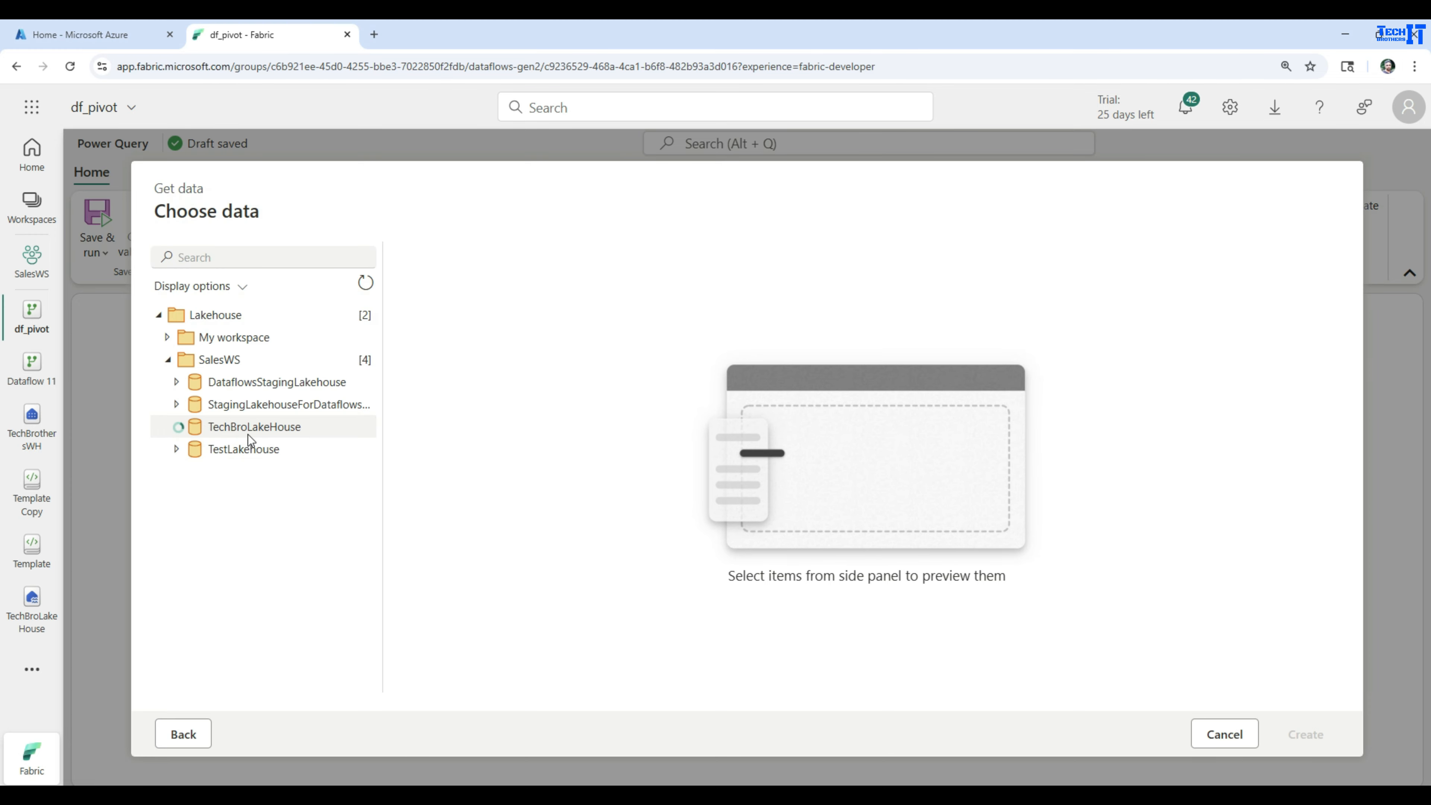
click(188, 450)
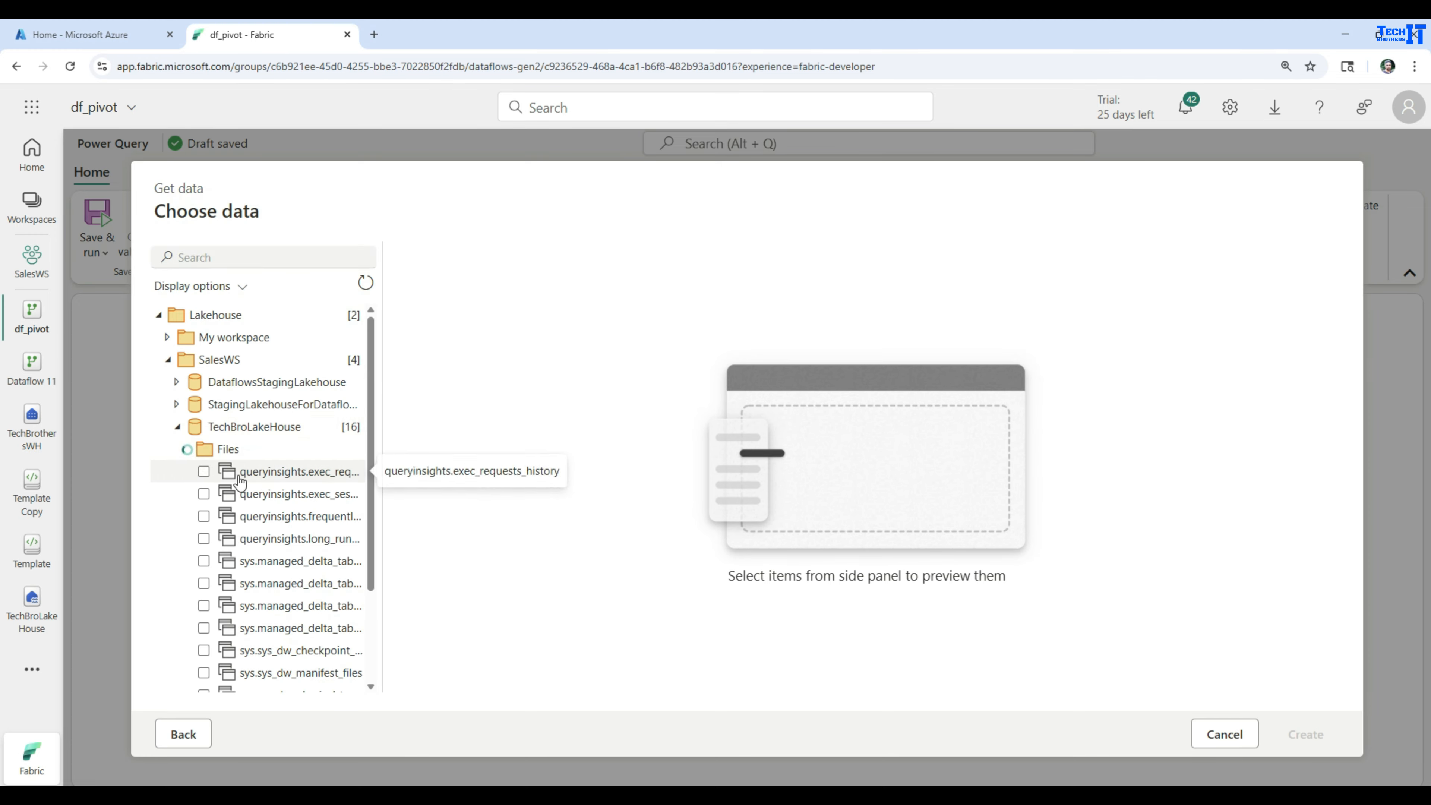
click(196, 495)
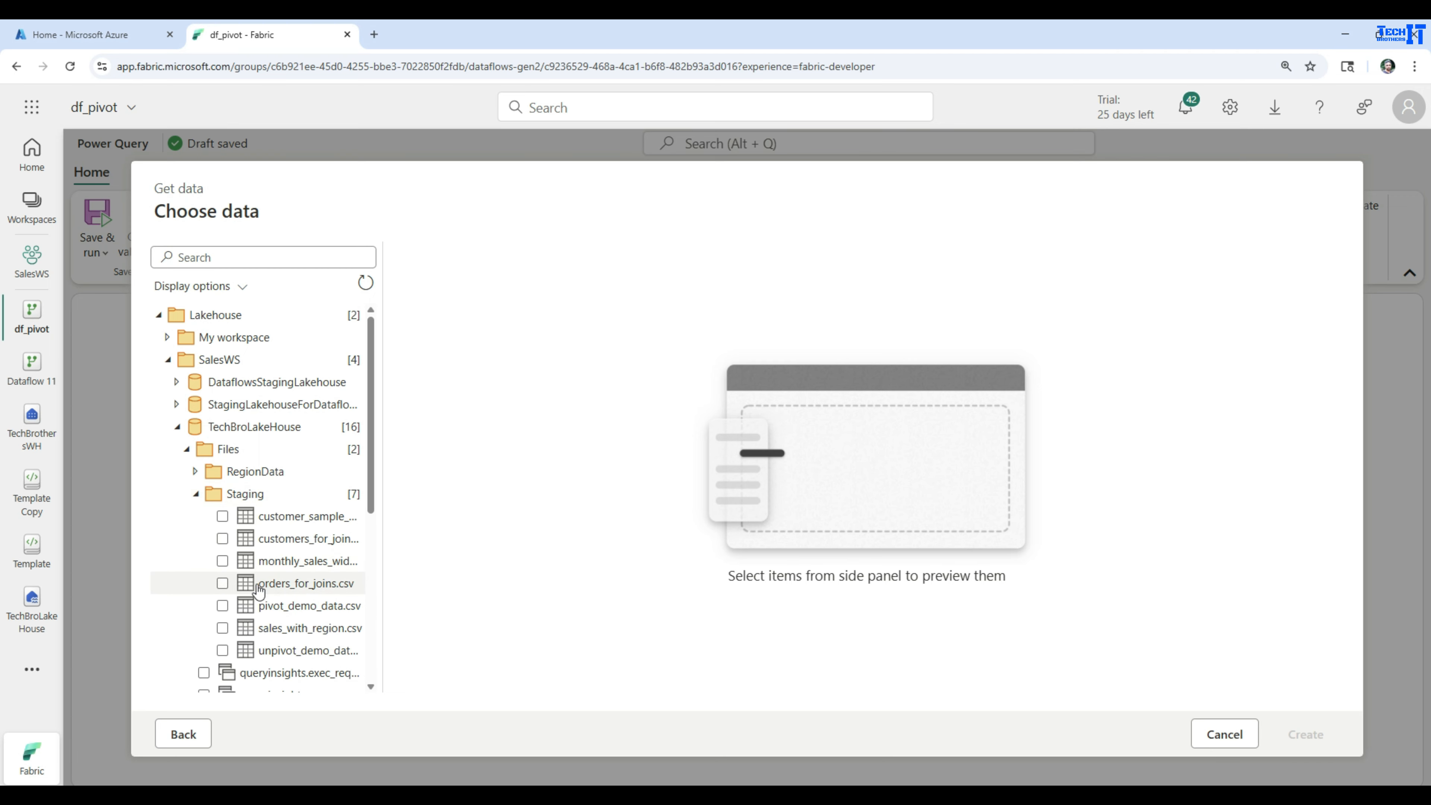
click(222, 606)
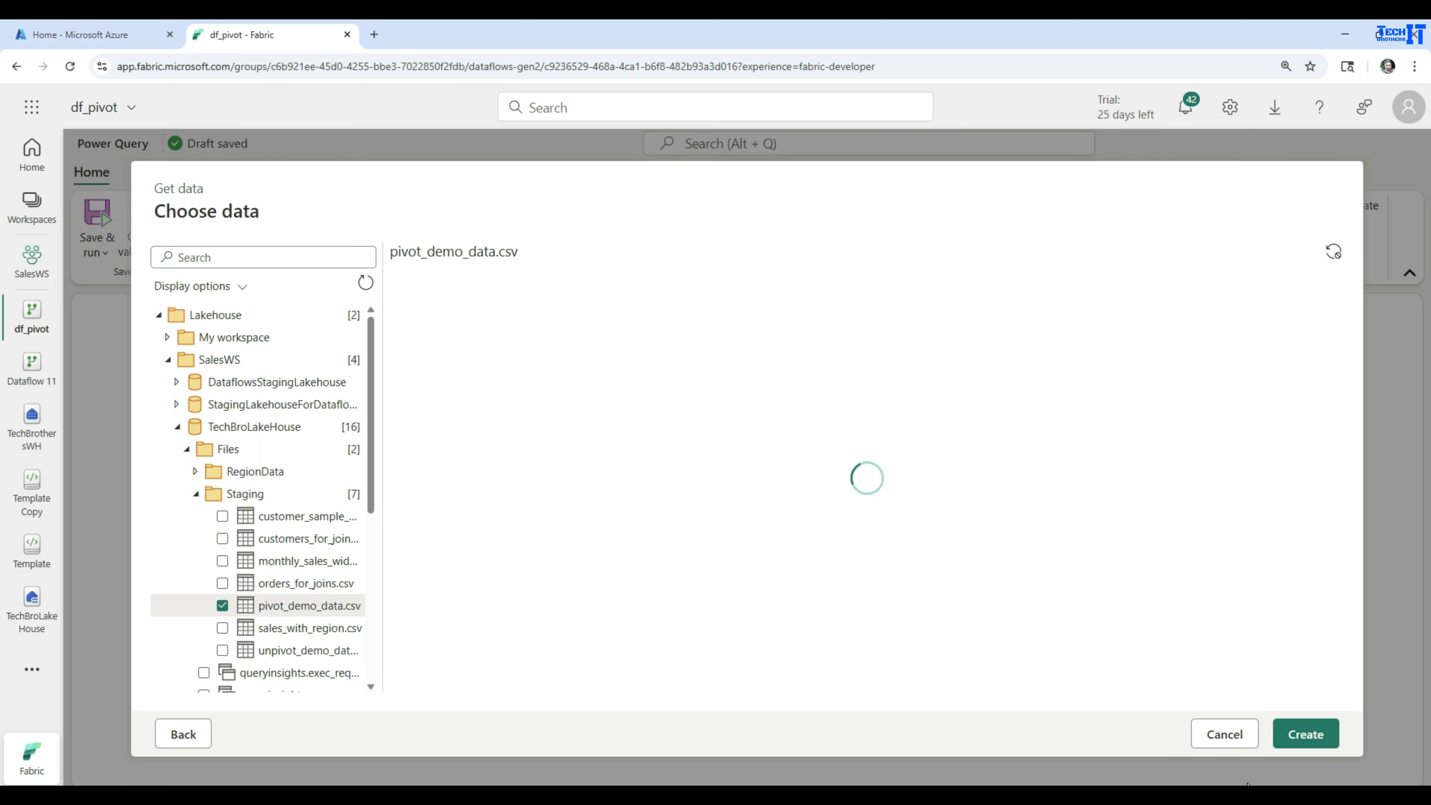
click(1306, 734)
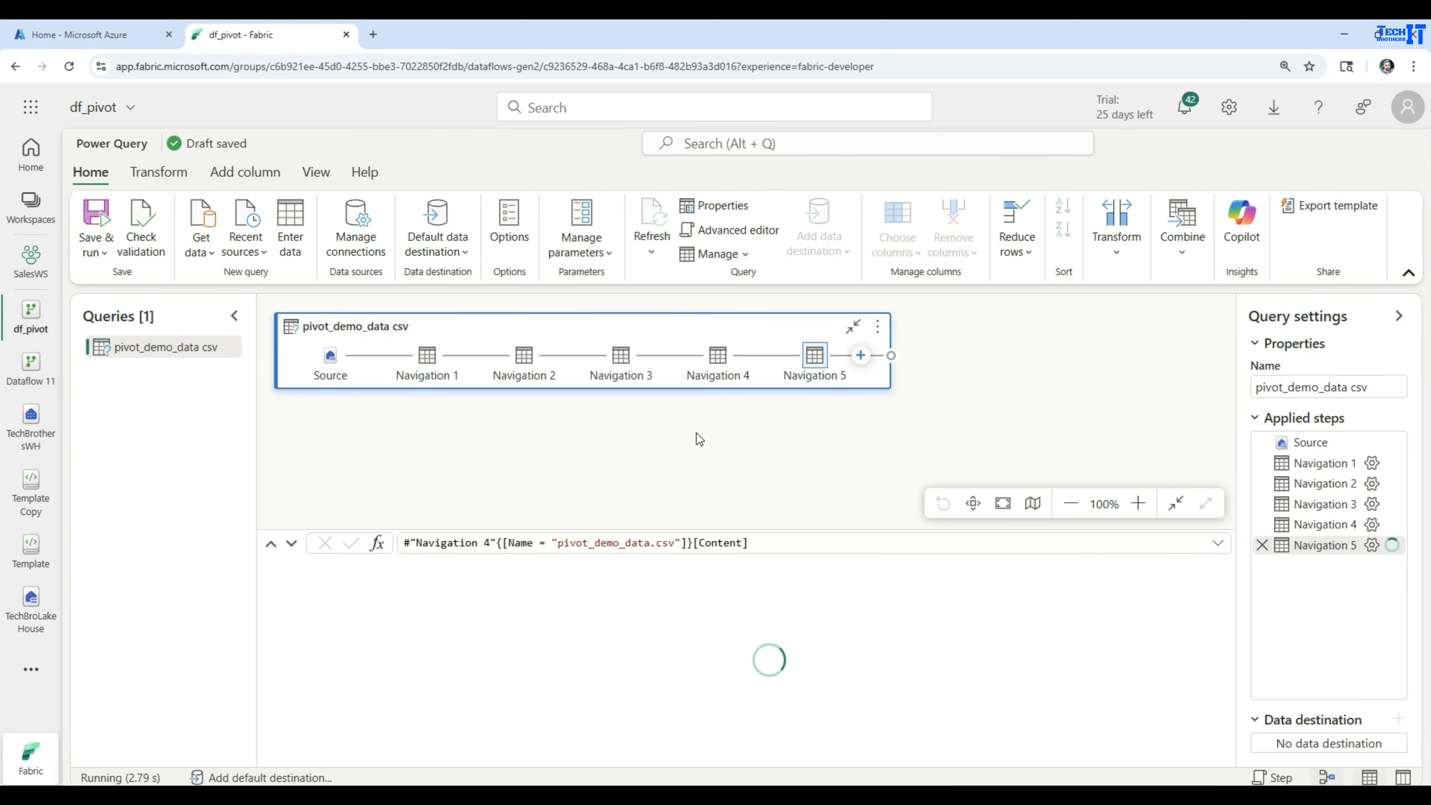
drag(701, 530, 703, 516)
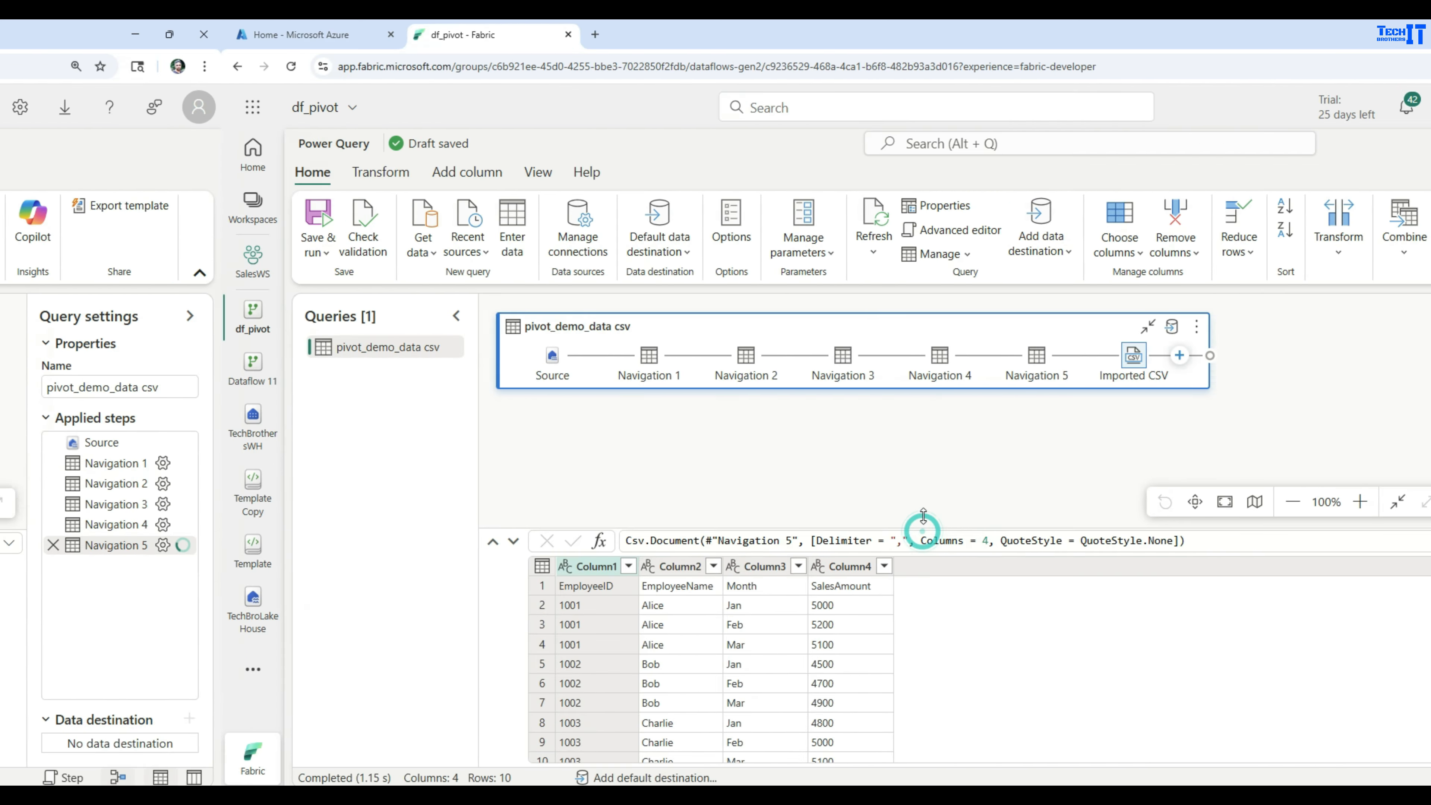
drag(924, 516, 924, 449)
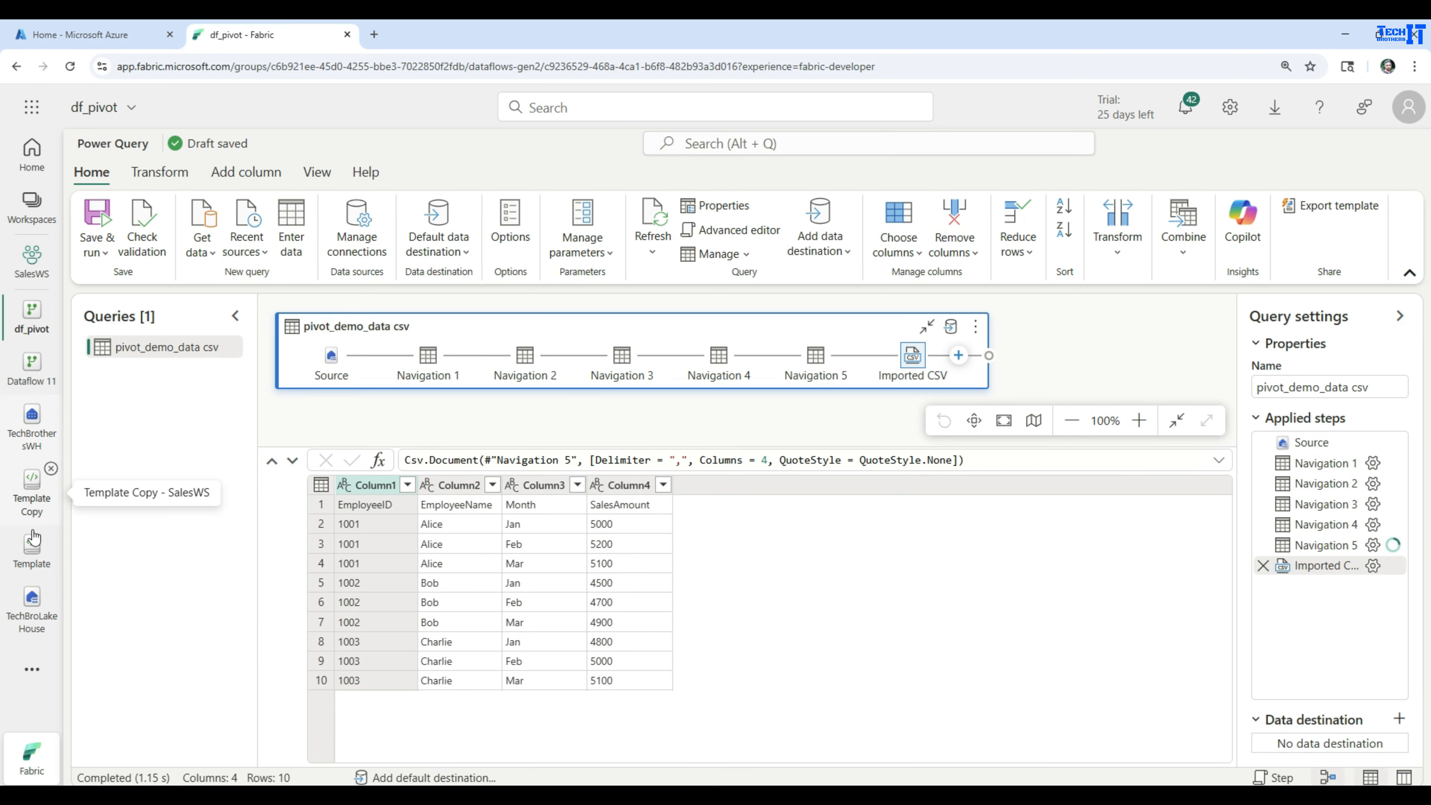
Check the sample table and the target pivot layout in the Template notebook and return to df_pivot.
click(33, 552)
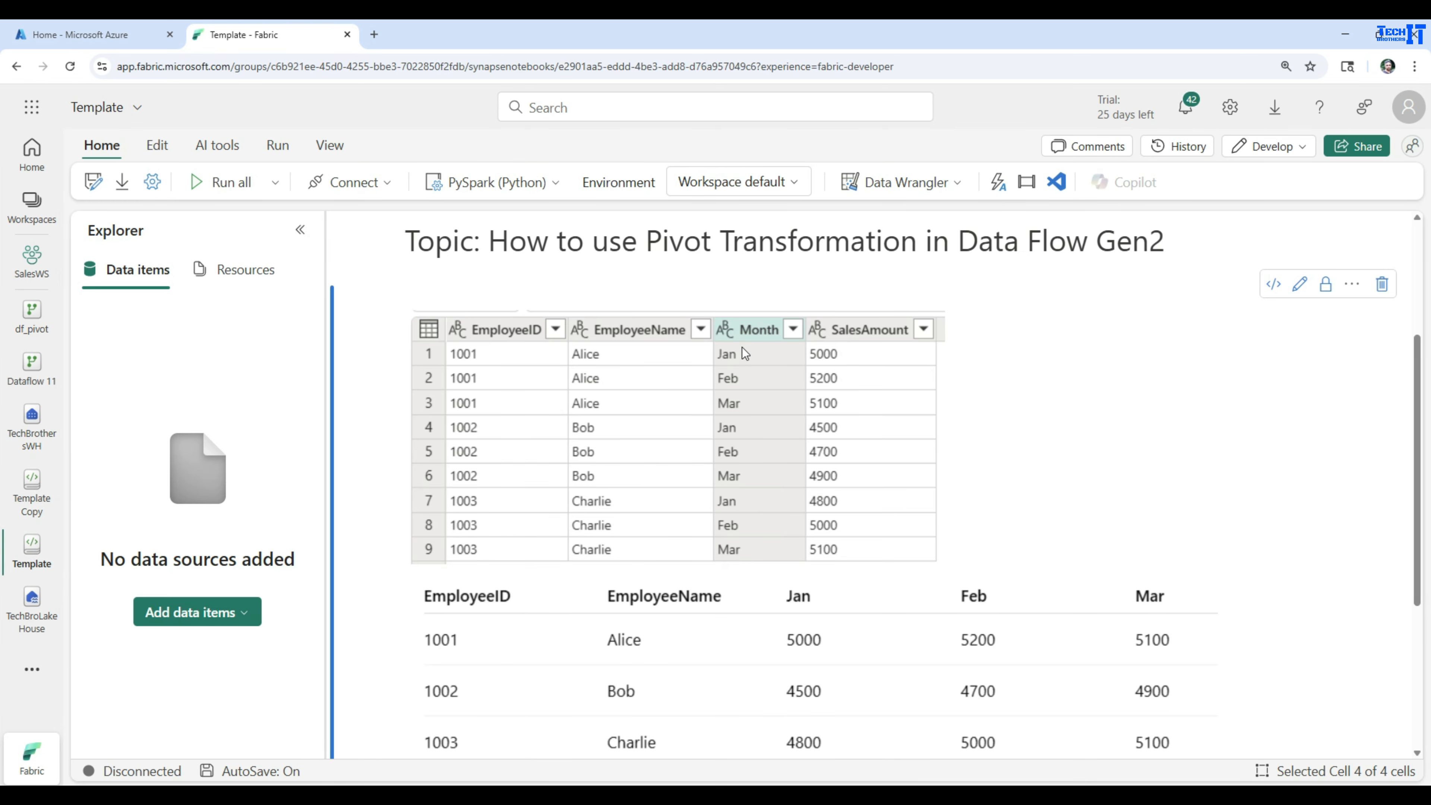
click(33, 369)
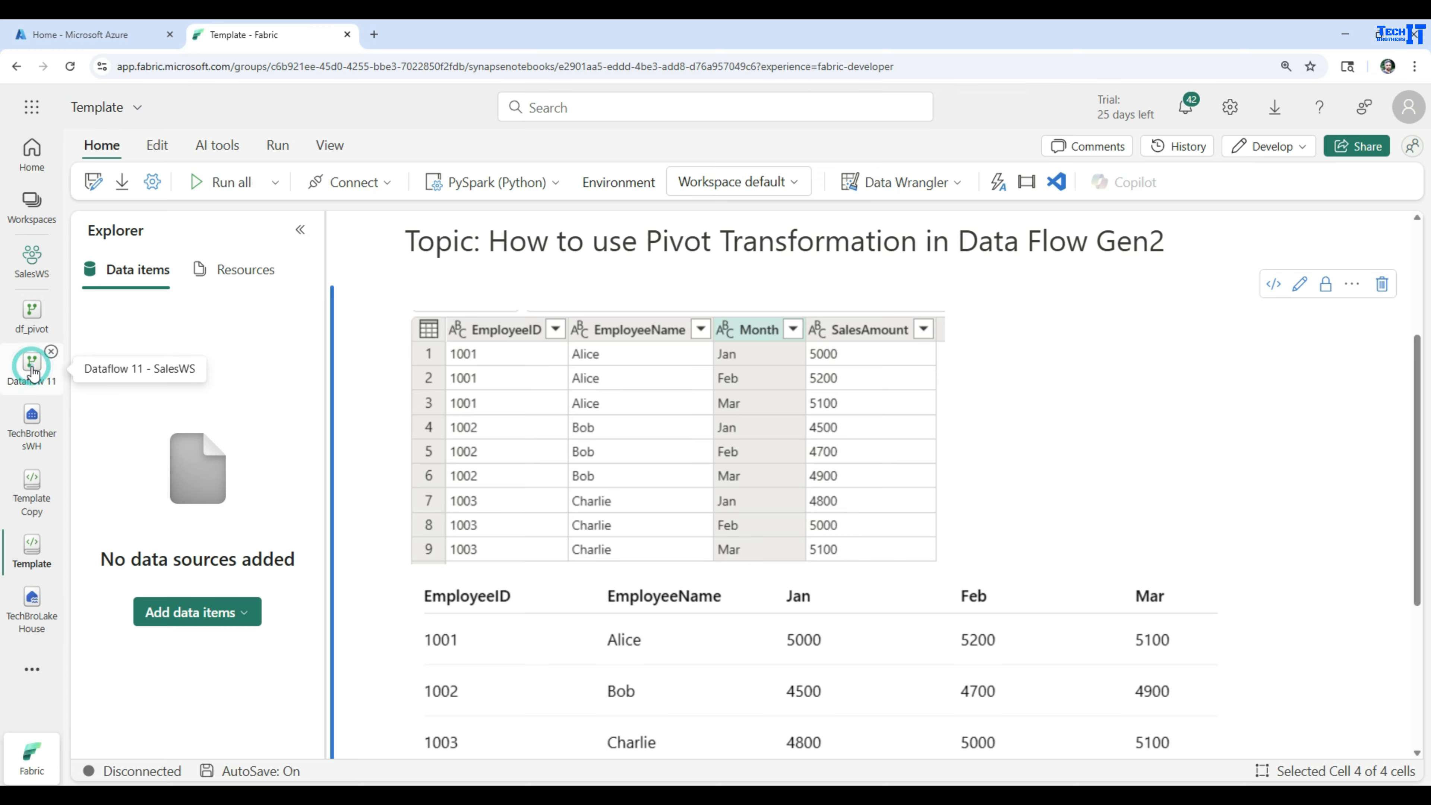
click(31, 314)
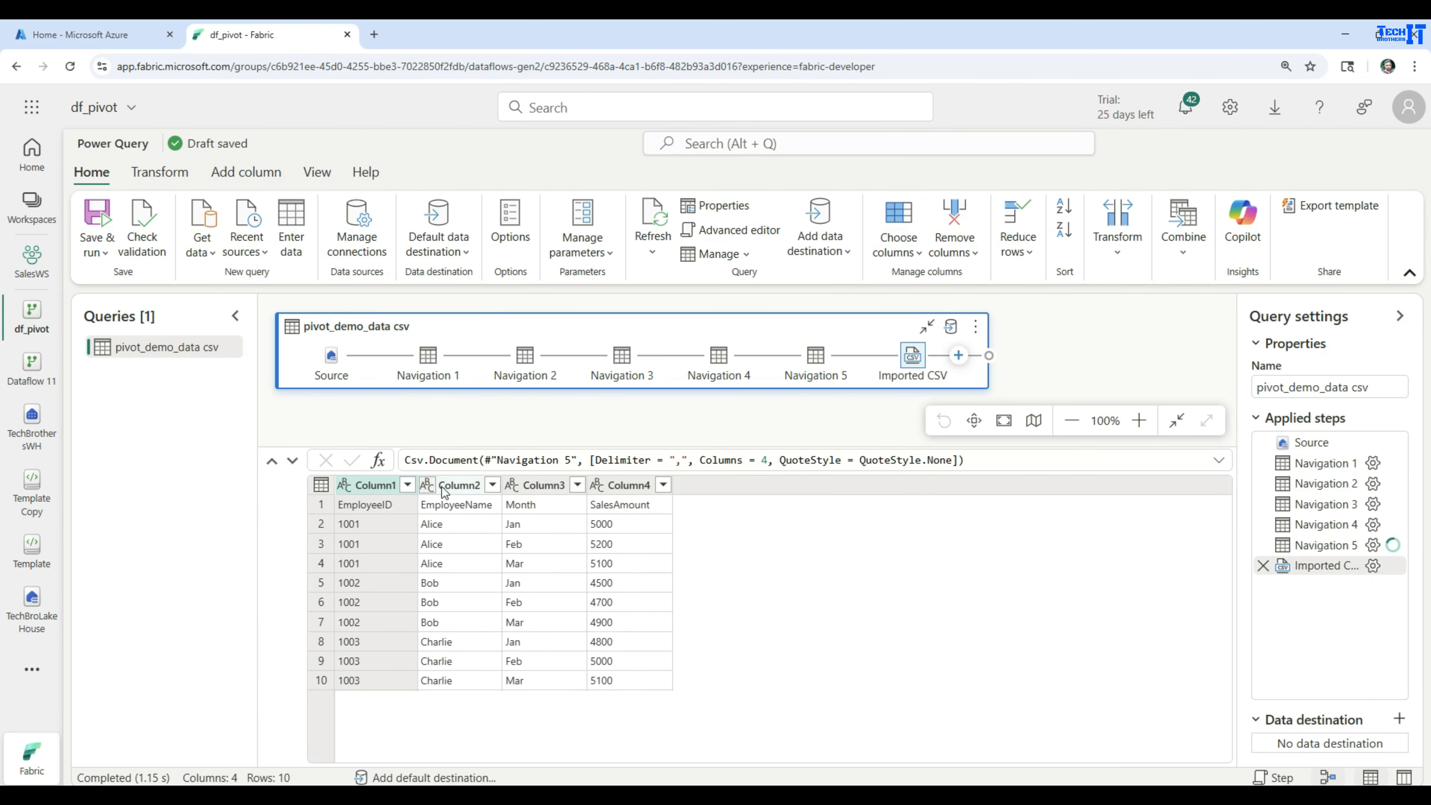
Use the first row of the pivot_demo_data csv table as its headers.
click(324, 490)
click(401, 406)
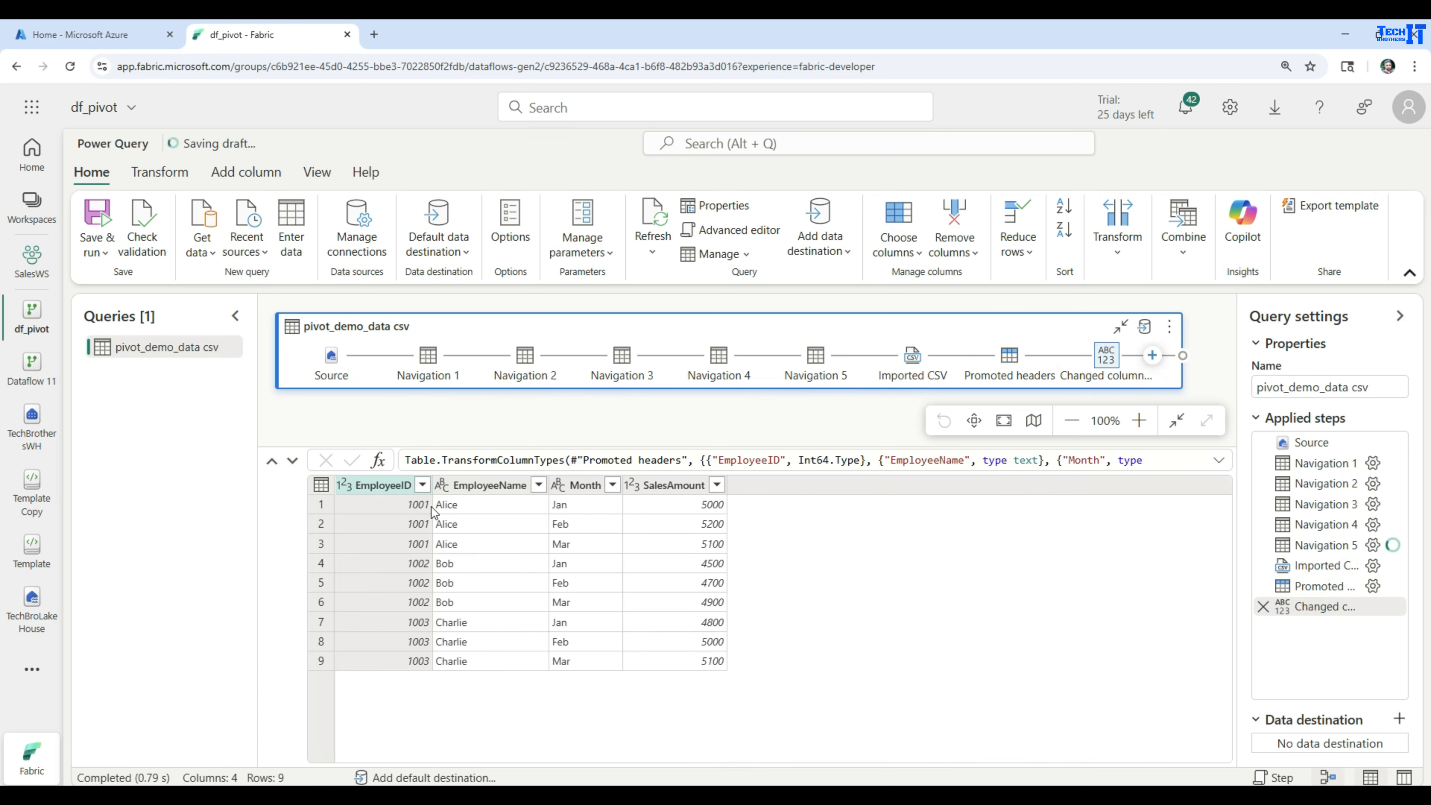
Pivot the Month column into new columns with SalesAmount as the value column.
click(581, 486)
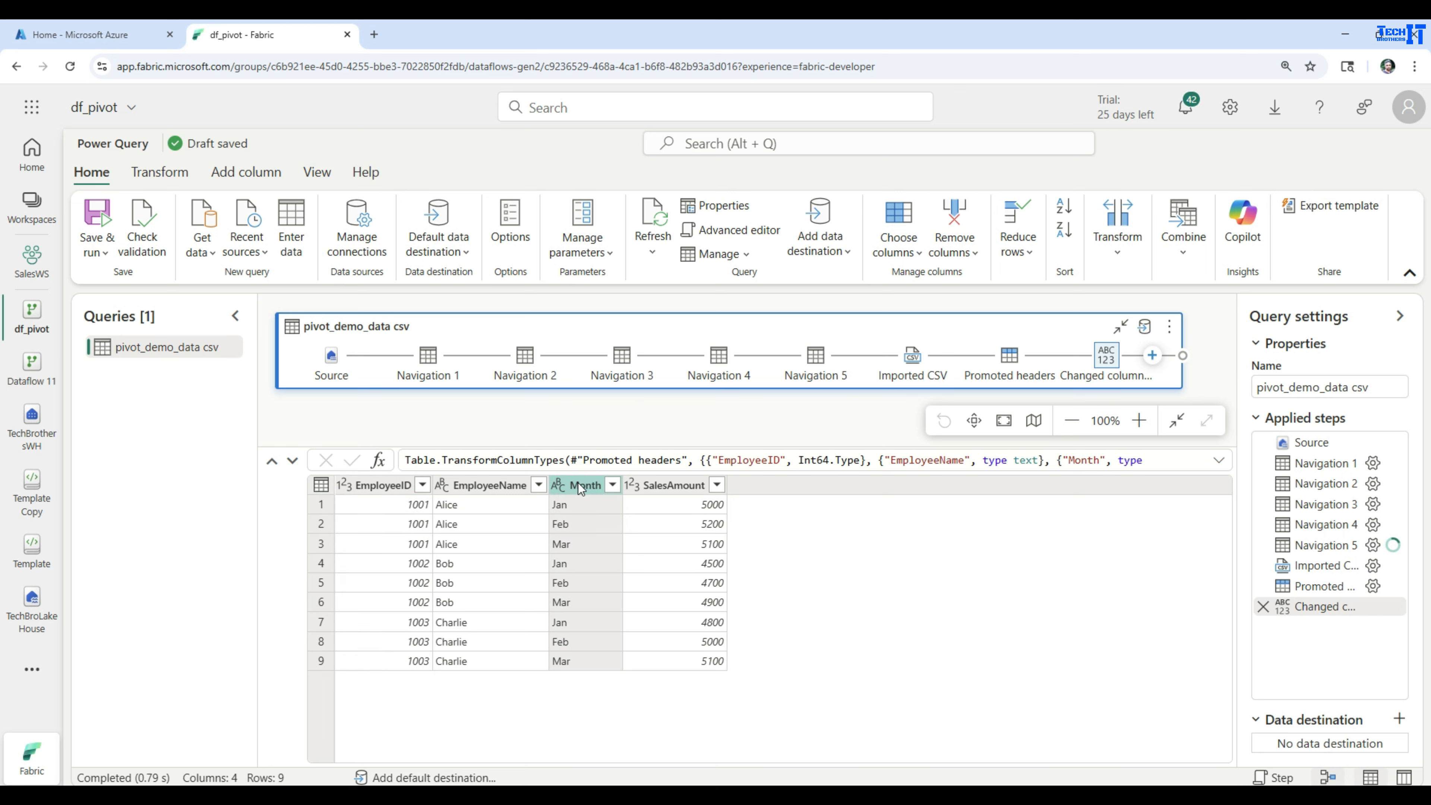
click(666, 487)
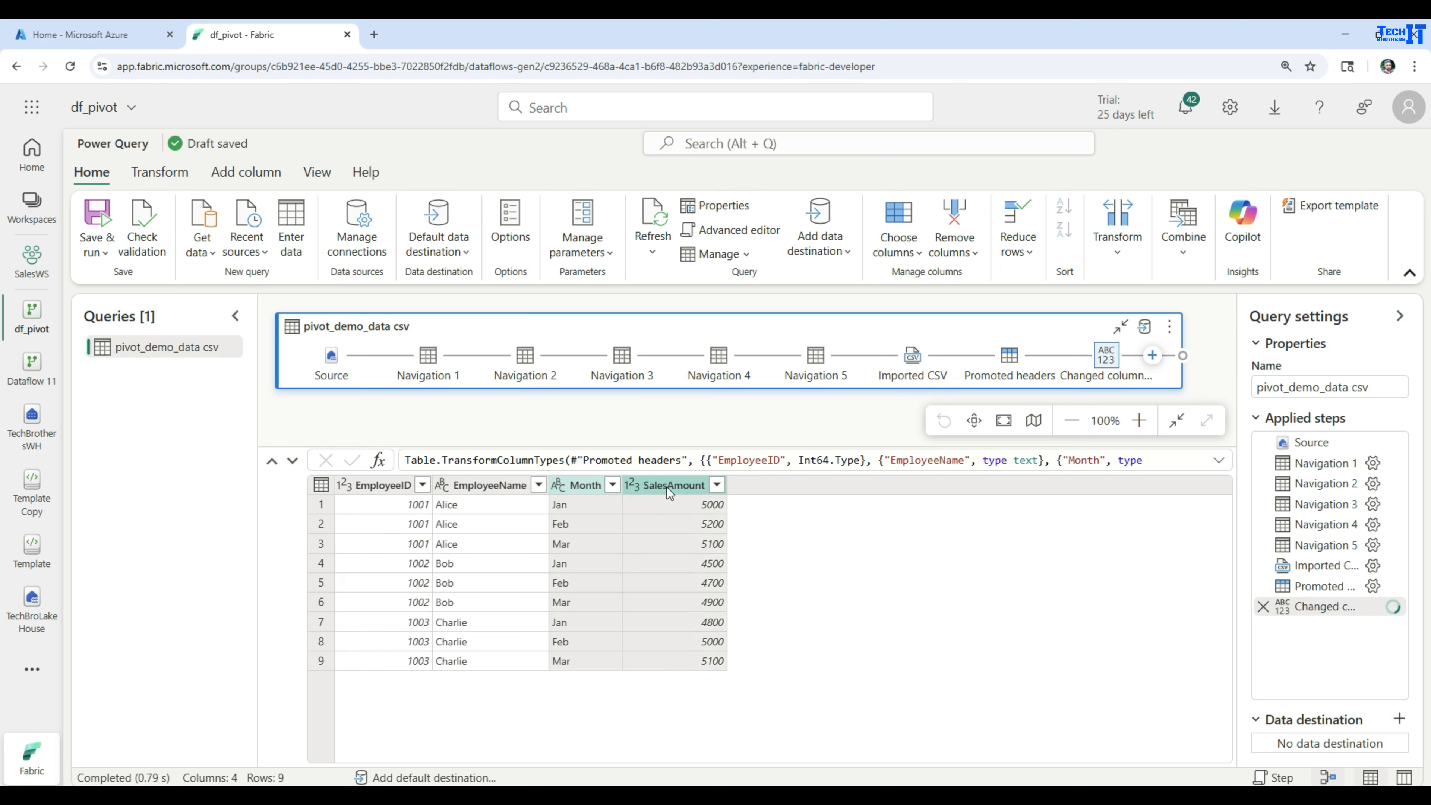
click(179, 176)
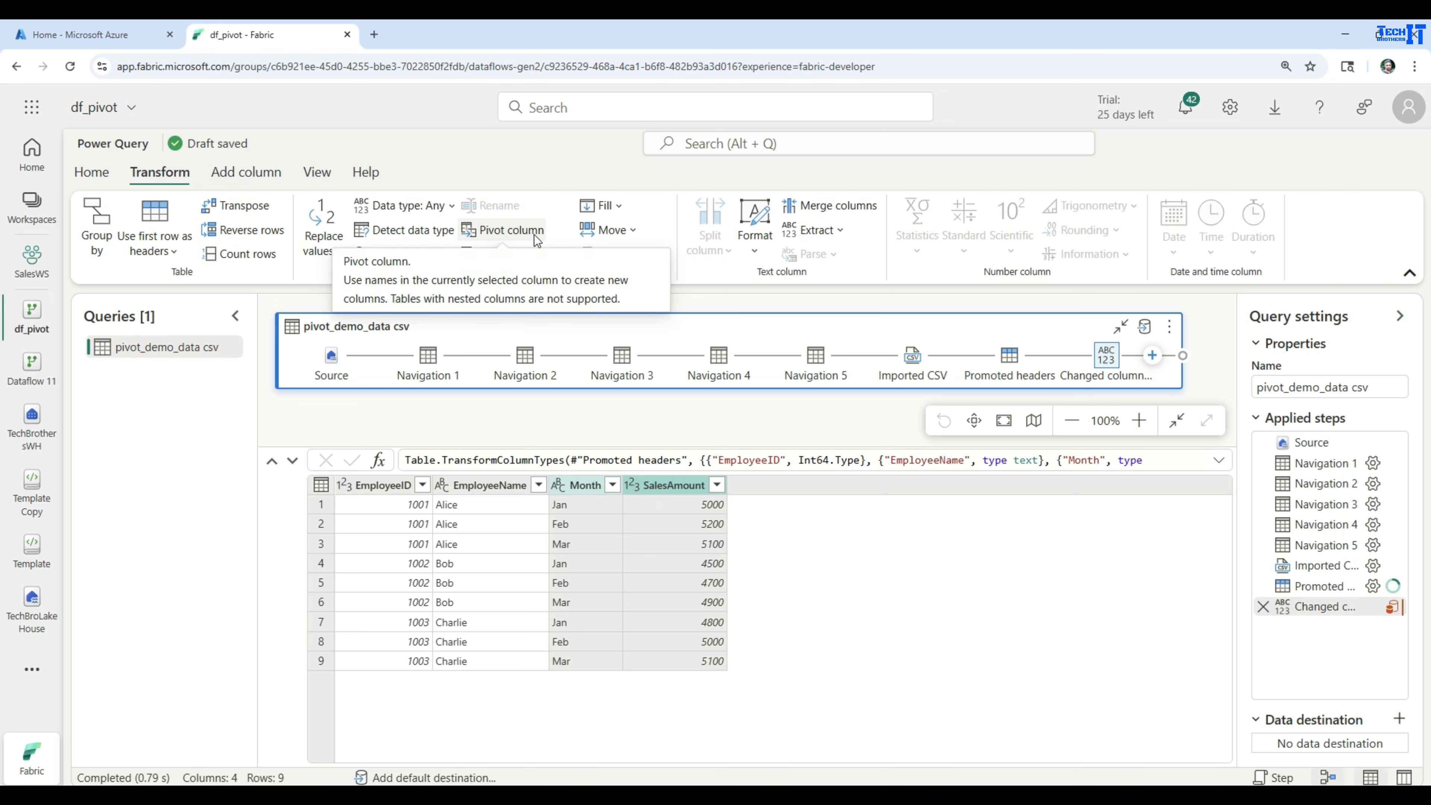
click(520, 237)
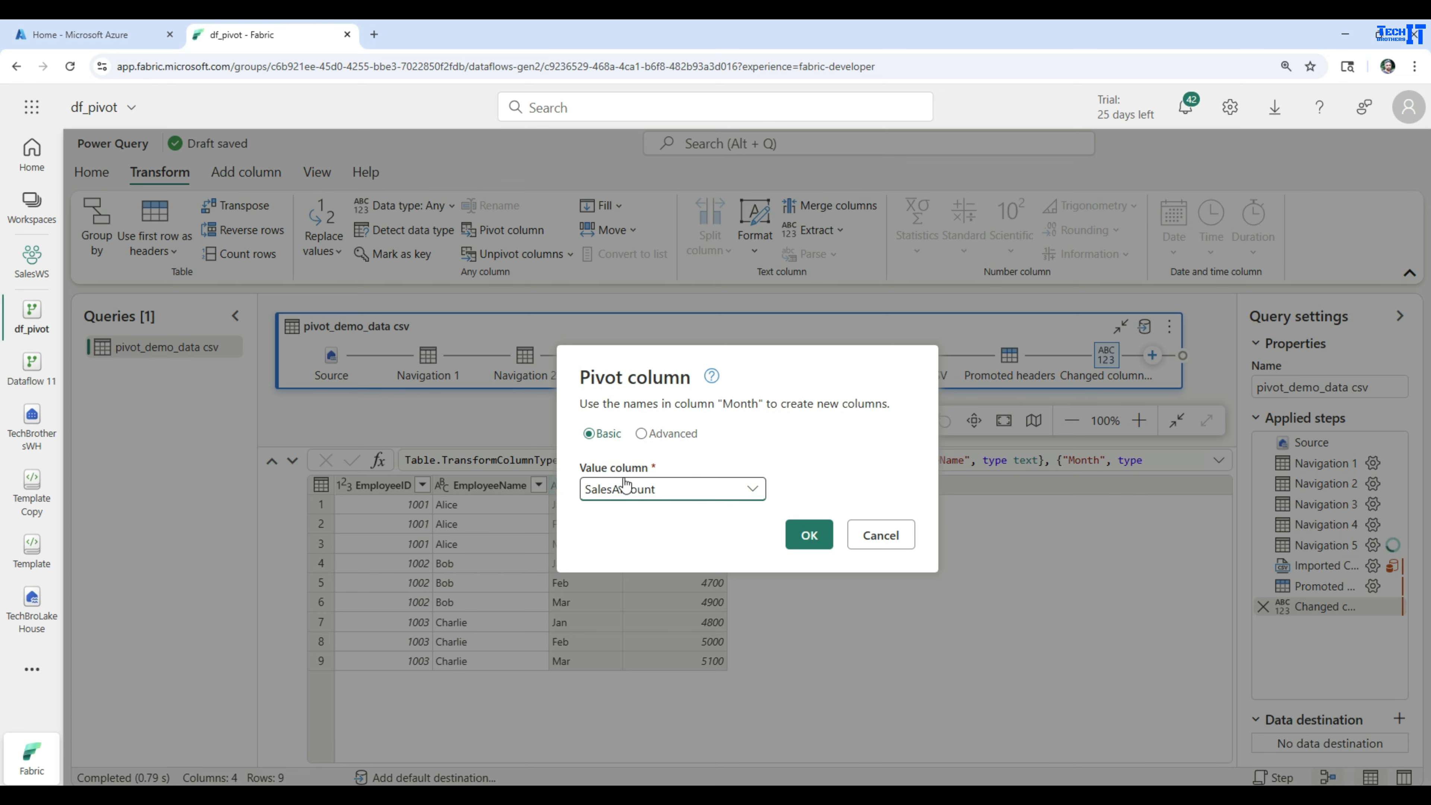
click(809, 534)
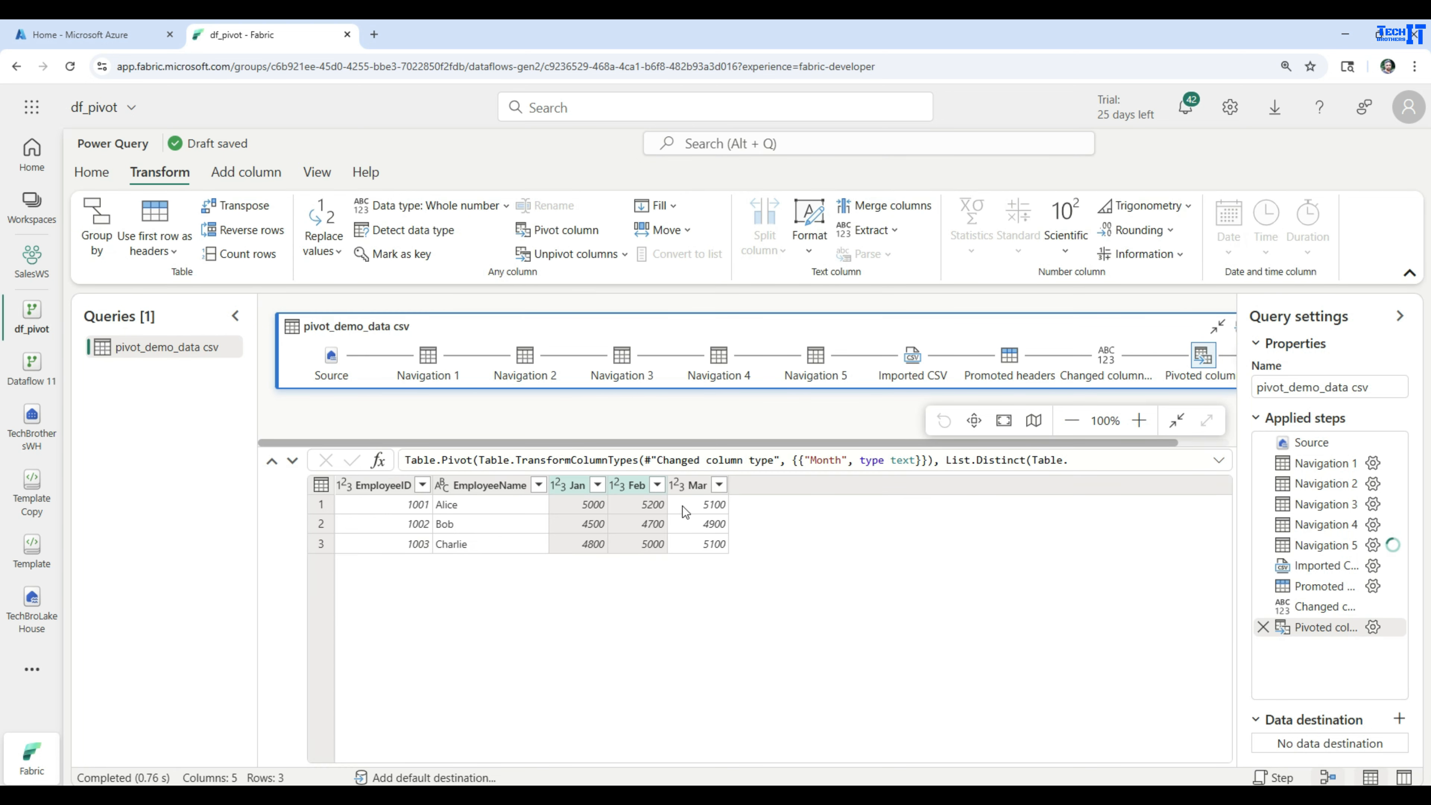
Remove the pivoted column step from the query's applied steps.
click(1264, 628)
click(847, 583)
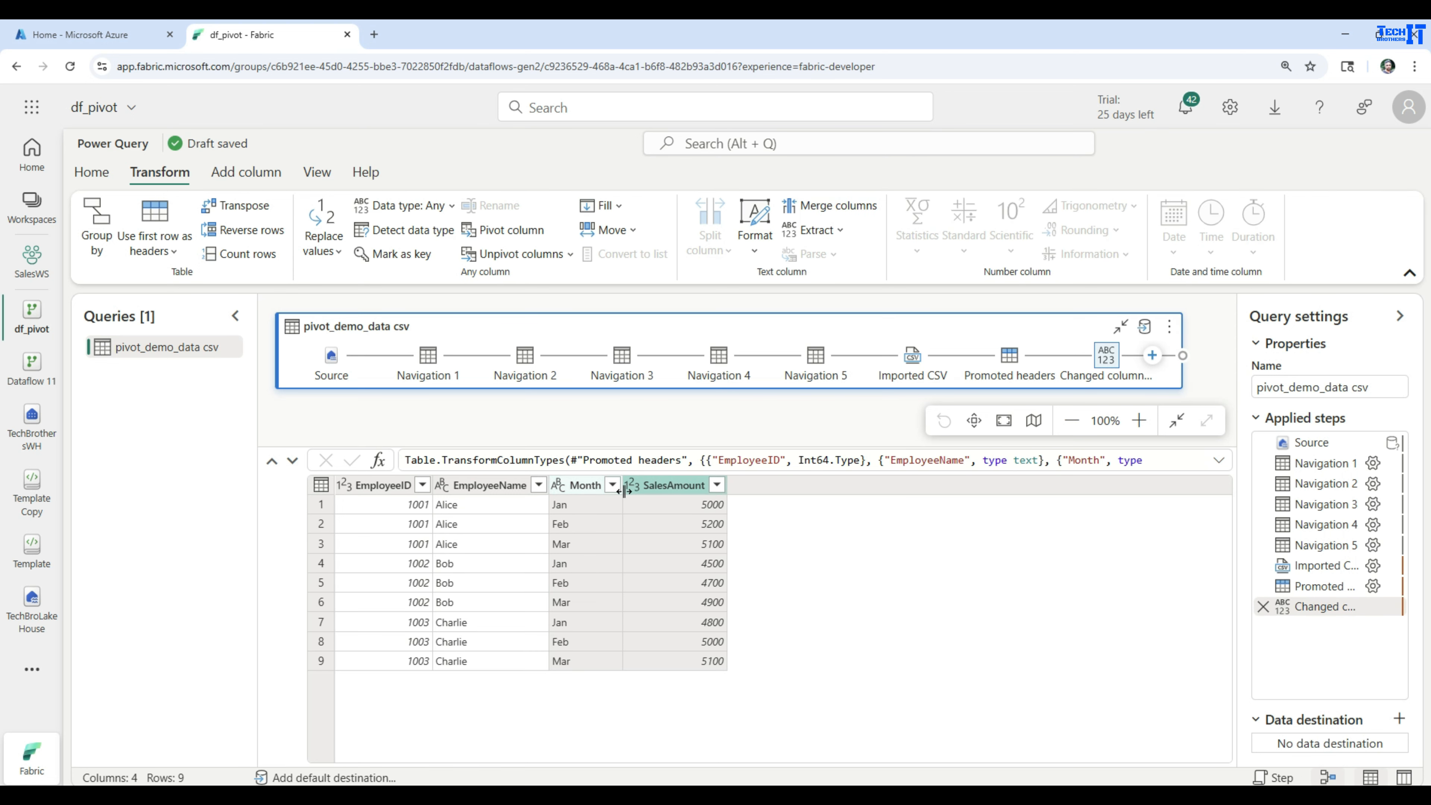
click(767, 517)
click(785, 530)
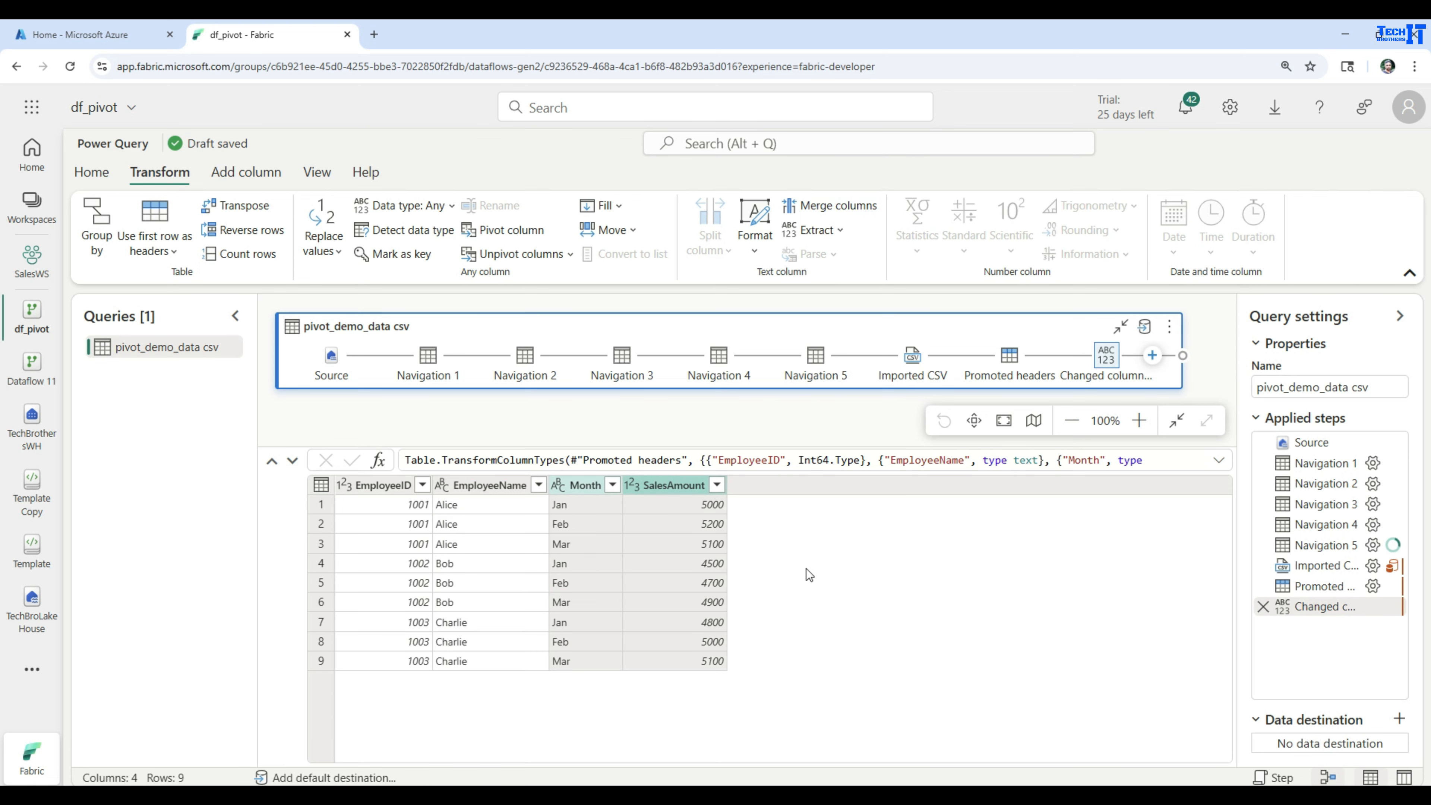
click(689, 546)
Try pivoting the SalesAmount column into new columns with SalesAmount as the value column, and remove that pivot step.
click(671, 485)
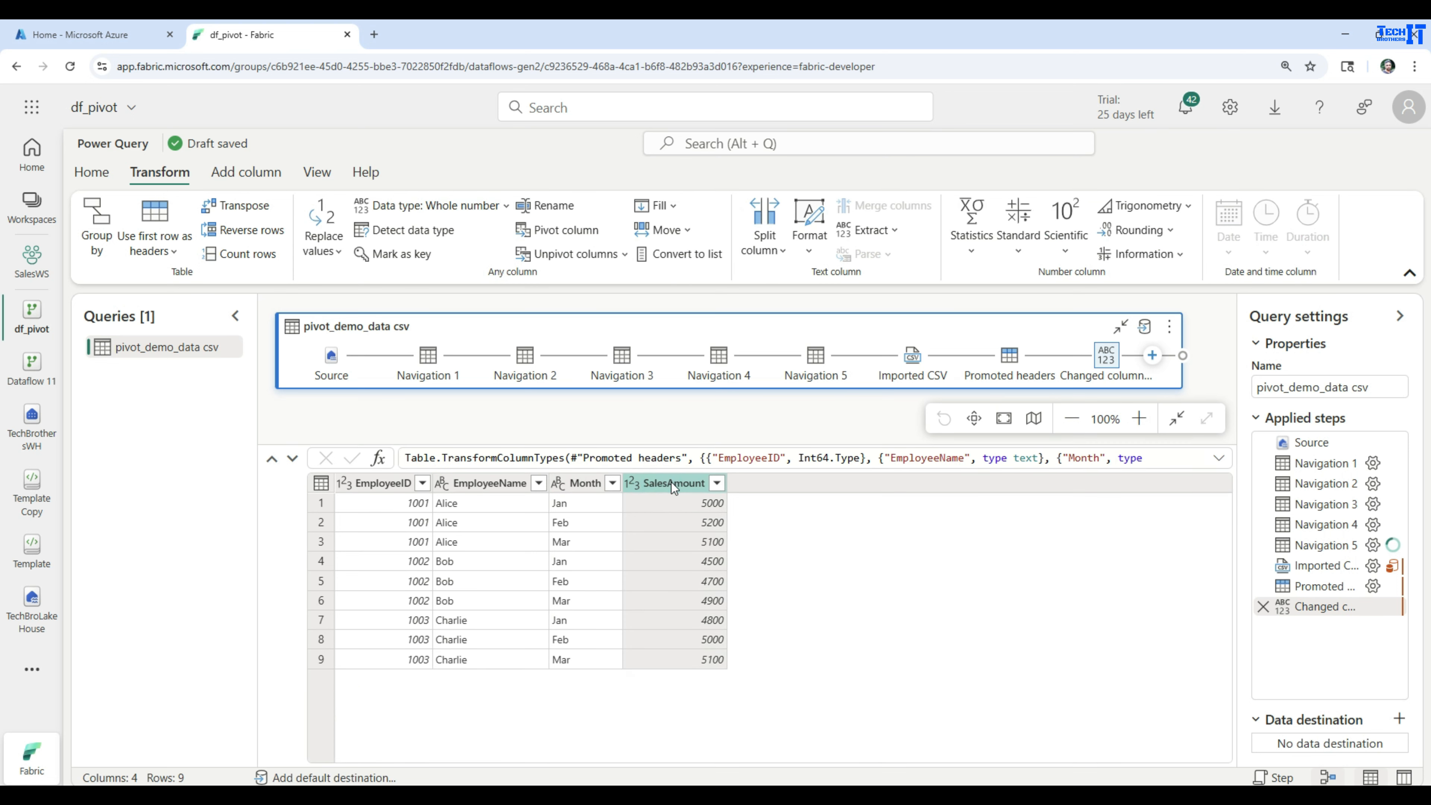
ctrl+click(582, 483)
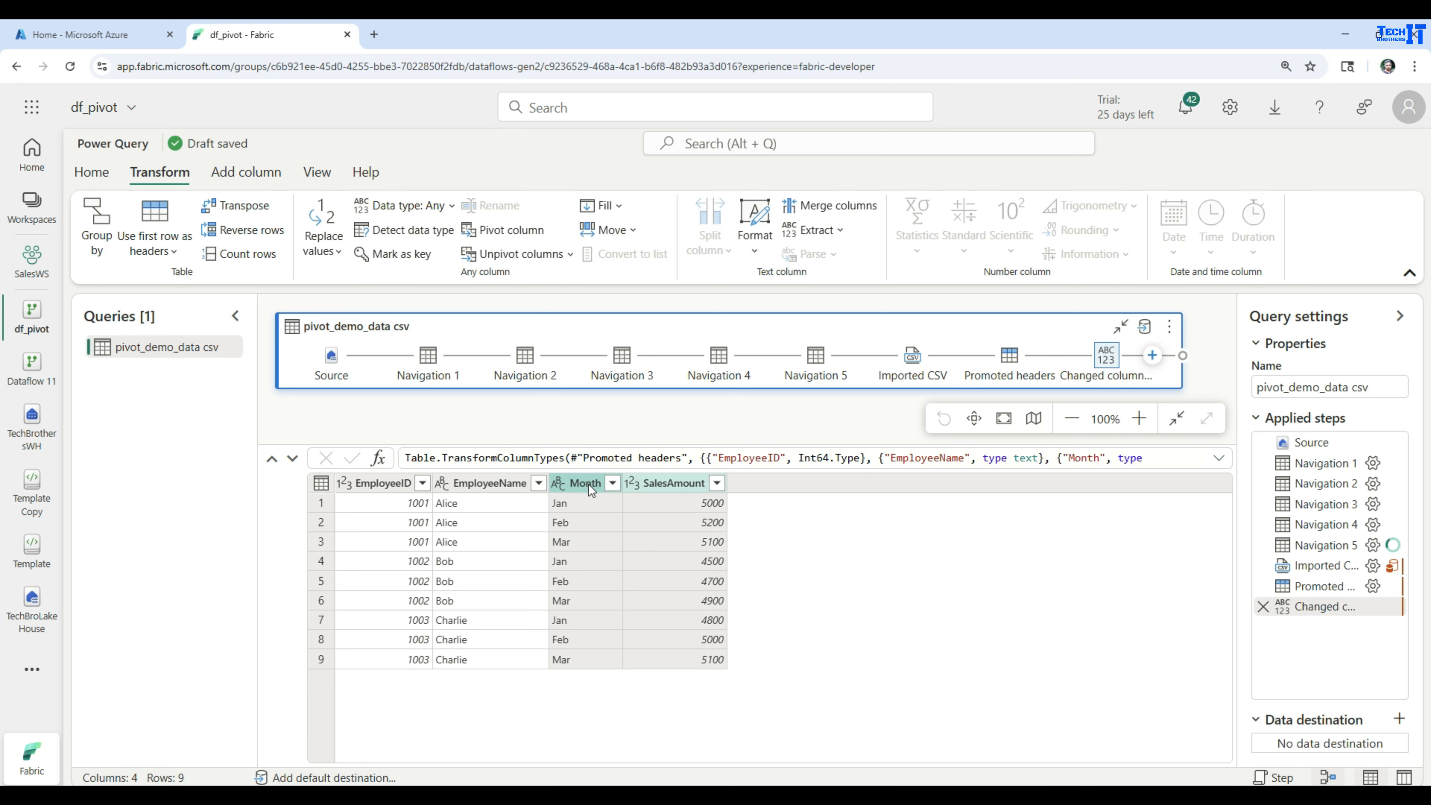
click(524, 232)
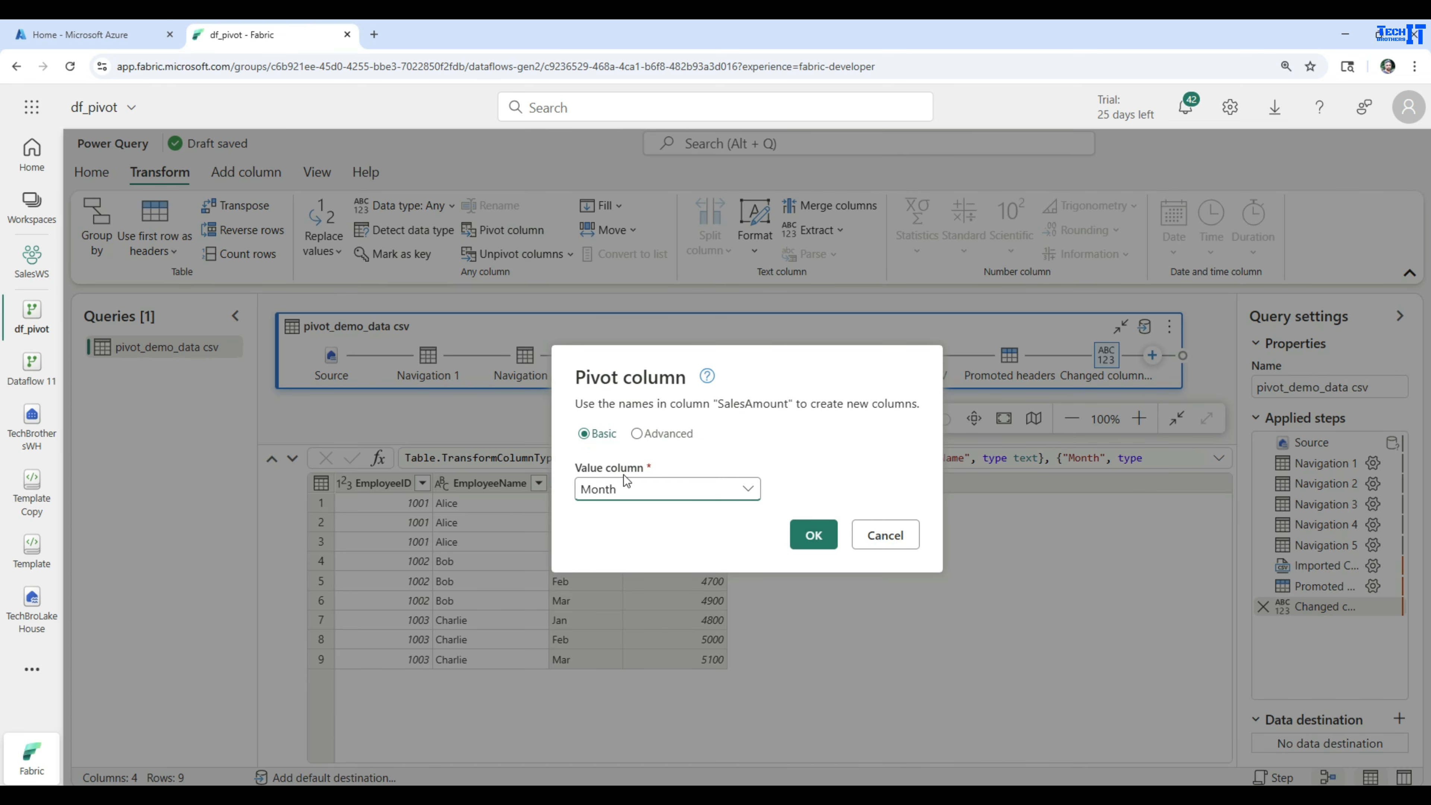
click(639, 493)
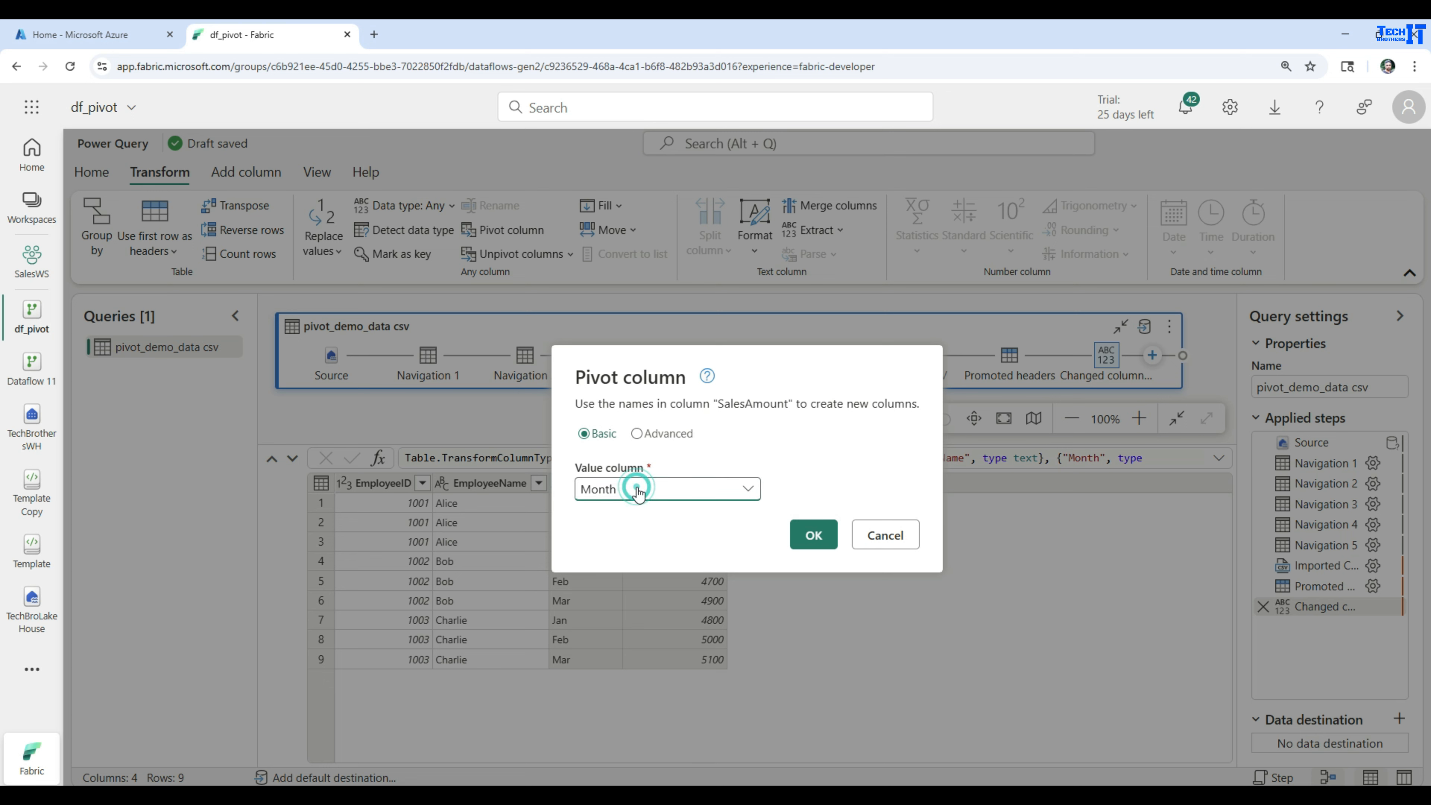
click(632, 586)
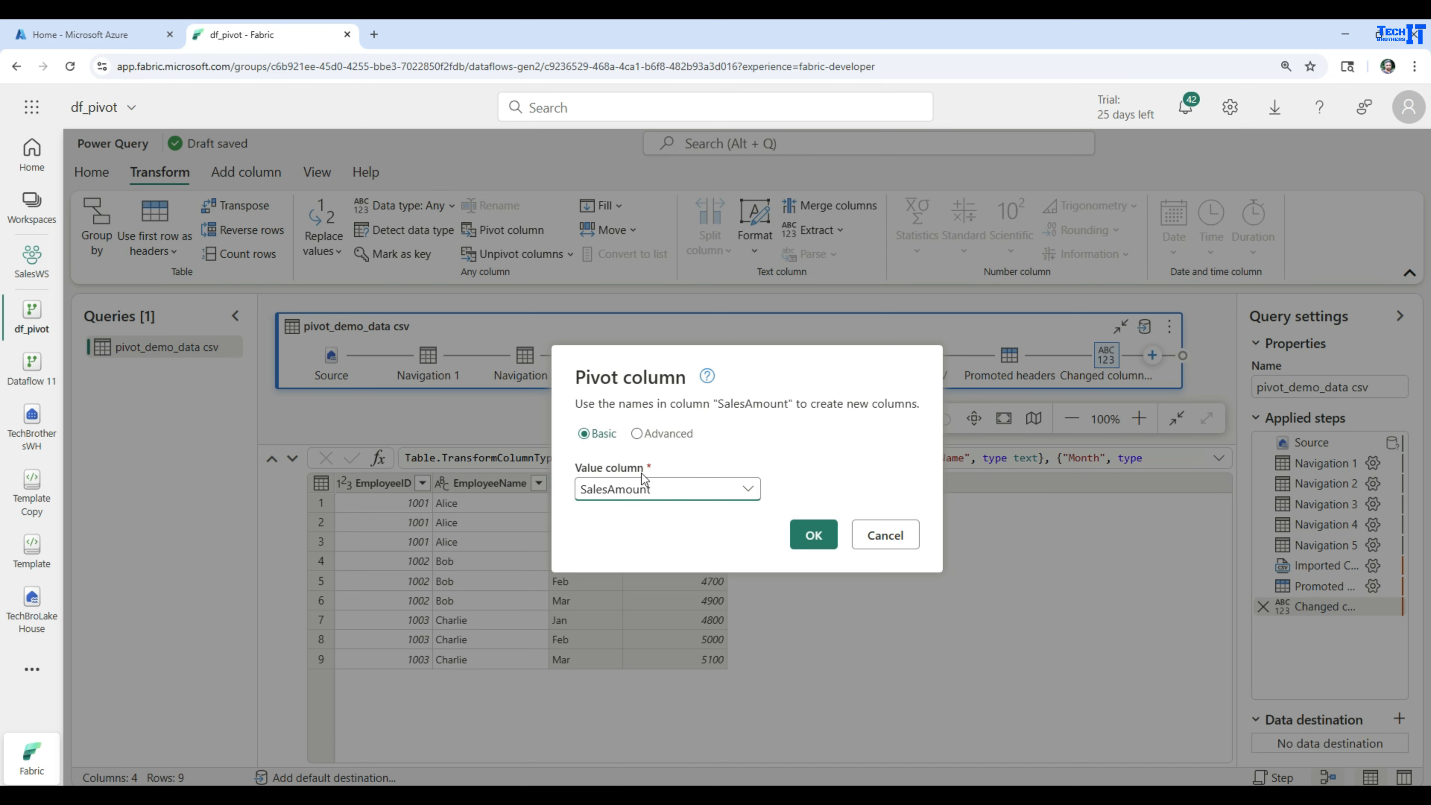
click(814, 534)
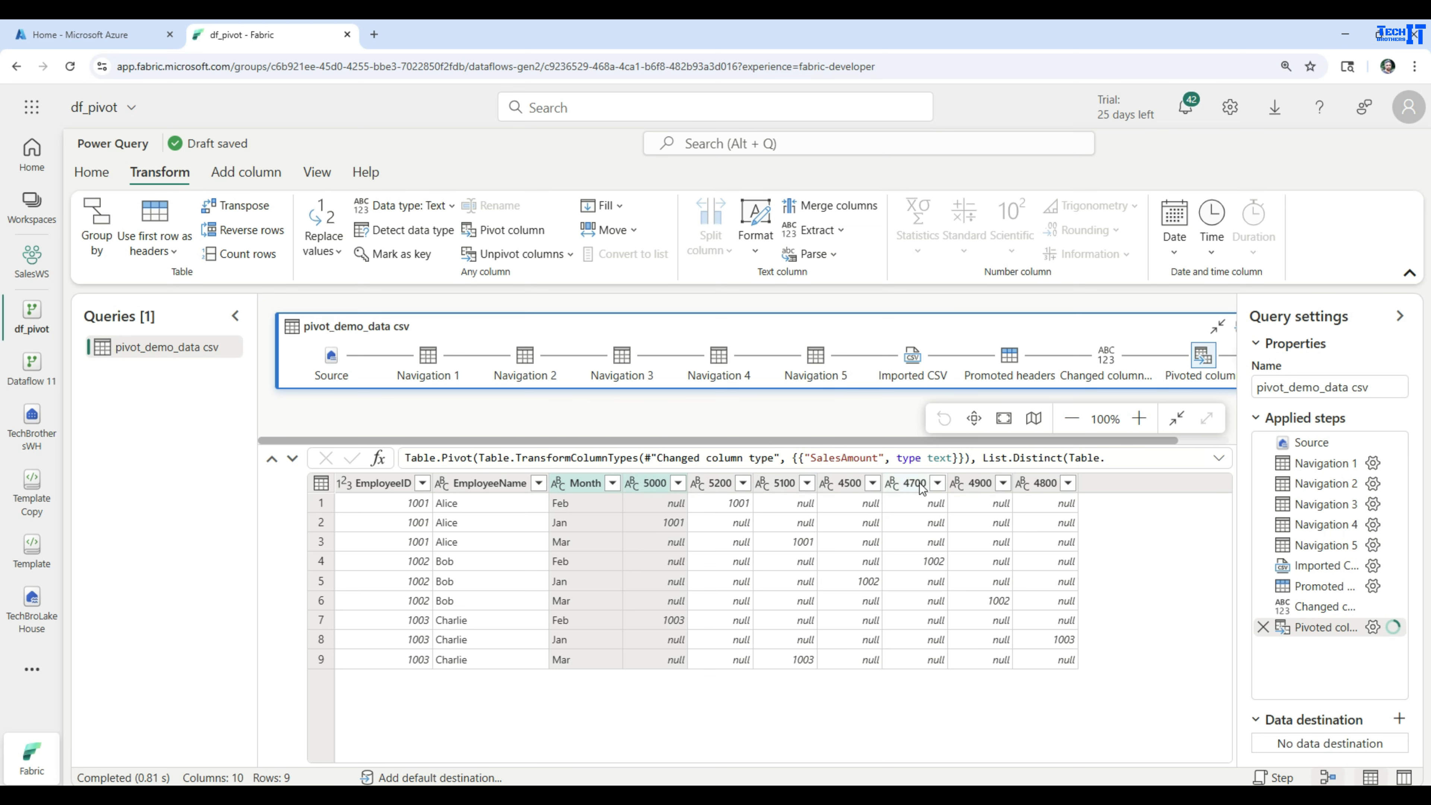
click(1262, 627)
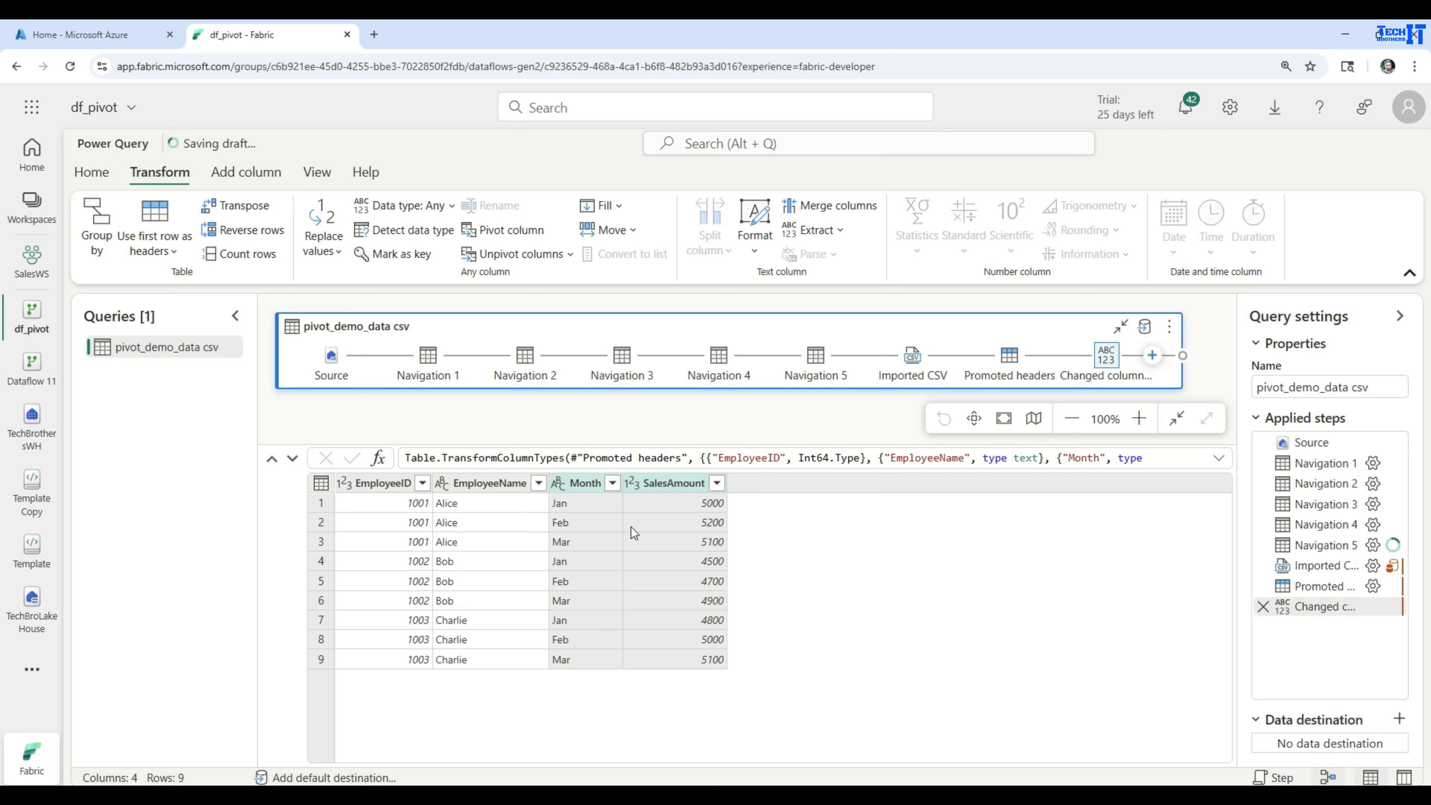
Try pivoting the SalesAmount column into new columns with Month as the value column, and remove that pivot step.
click(687, 485)
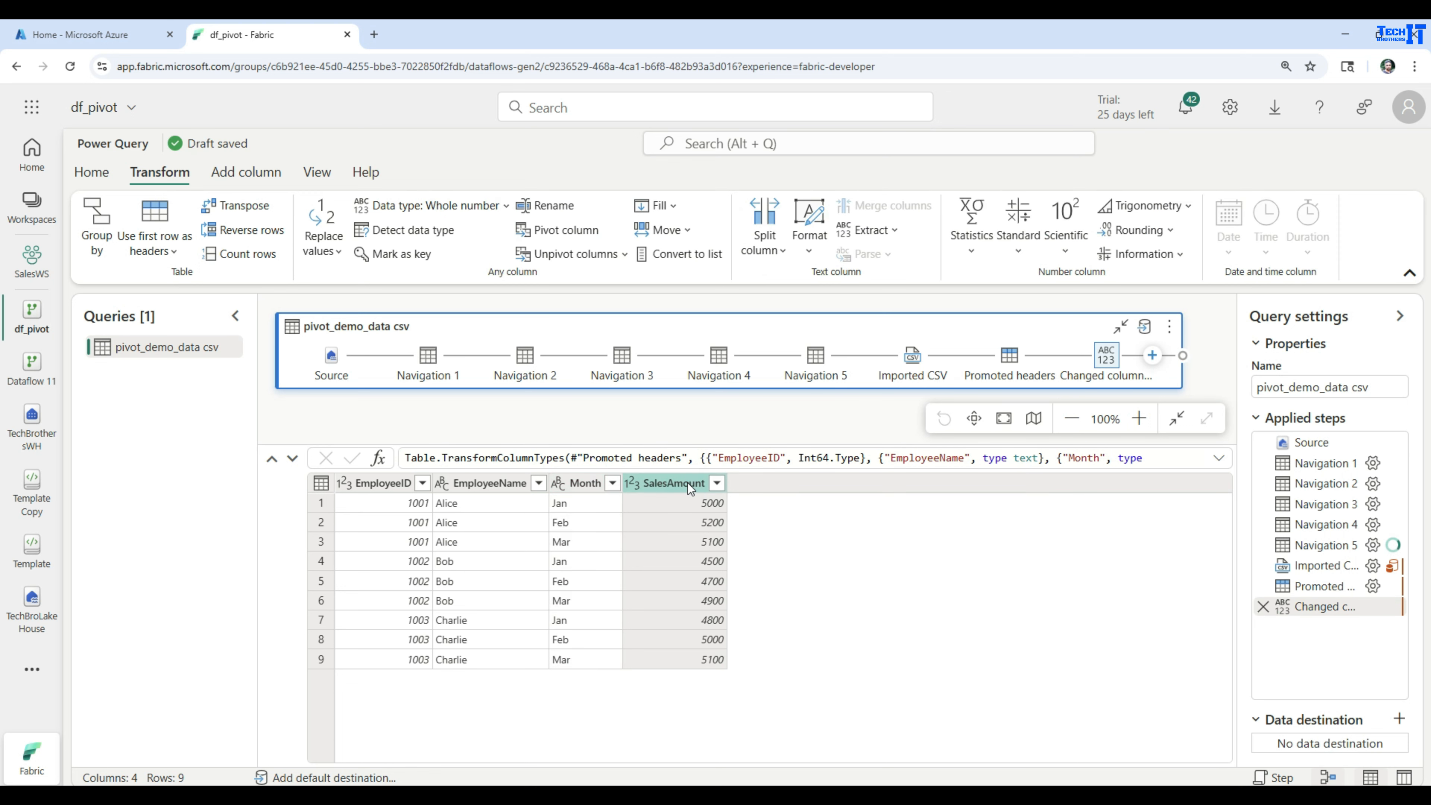
ctrl+click(587, 484)
click(517, 230)
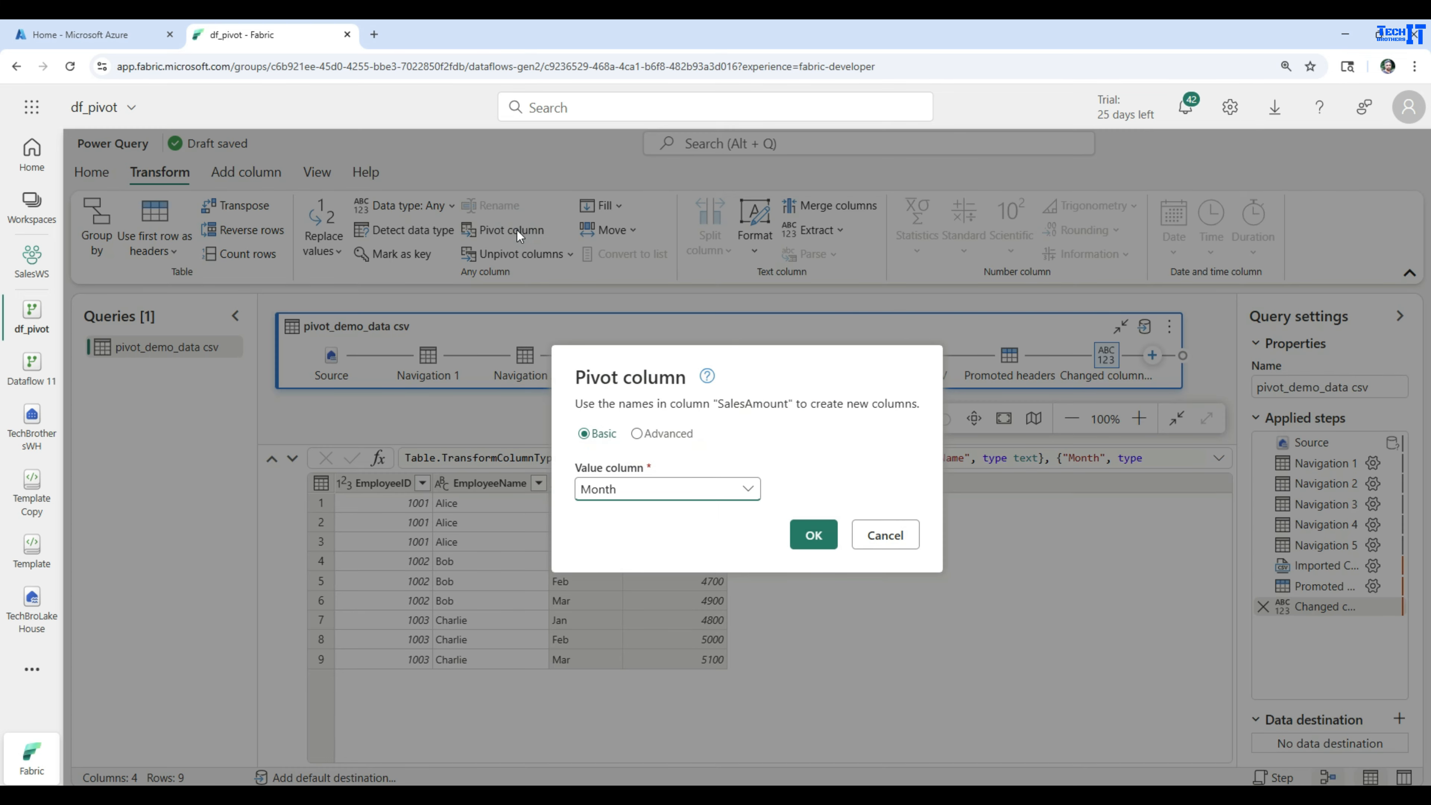
click(616, 489)
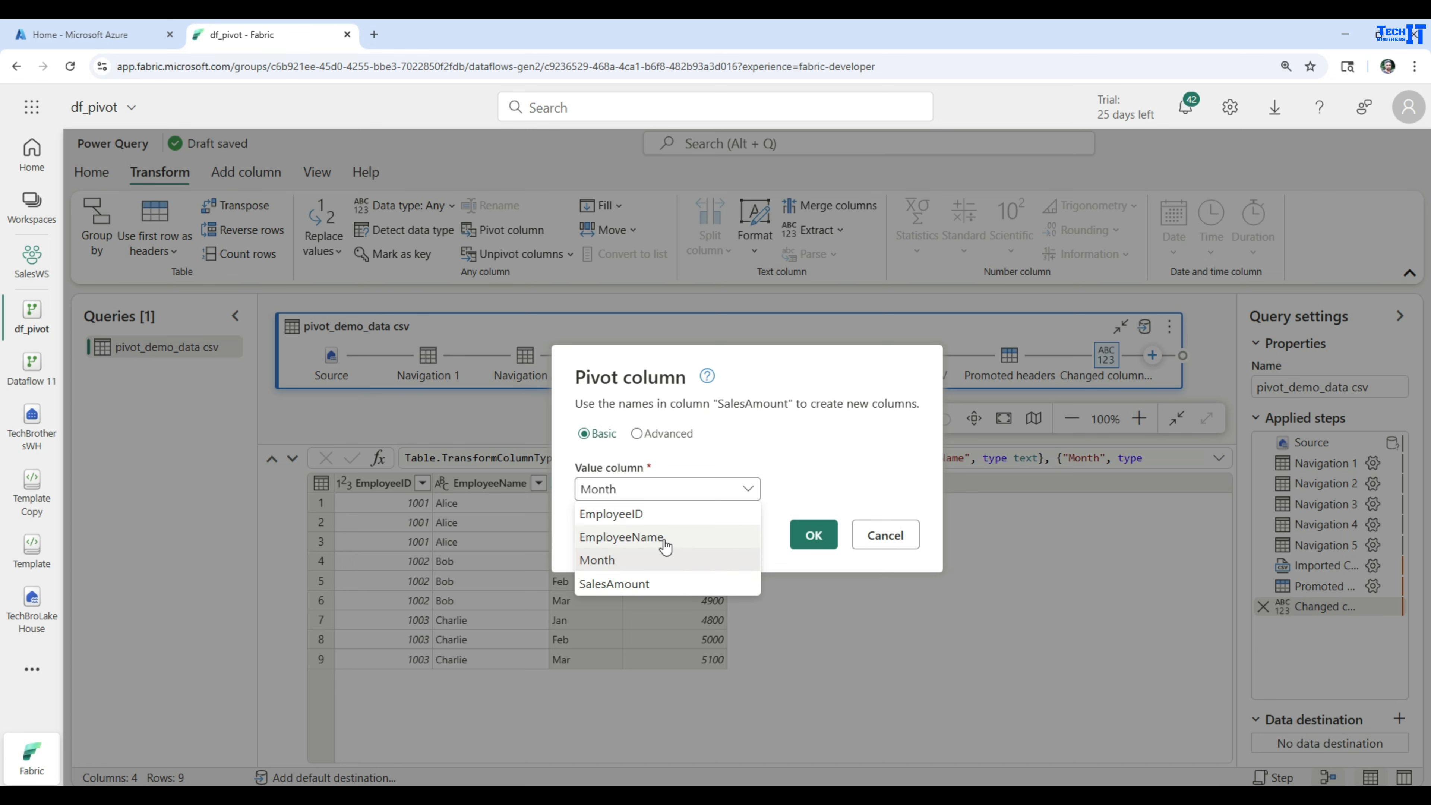
click(606, 562)
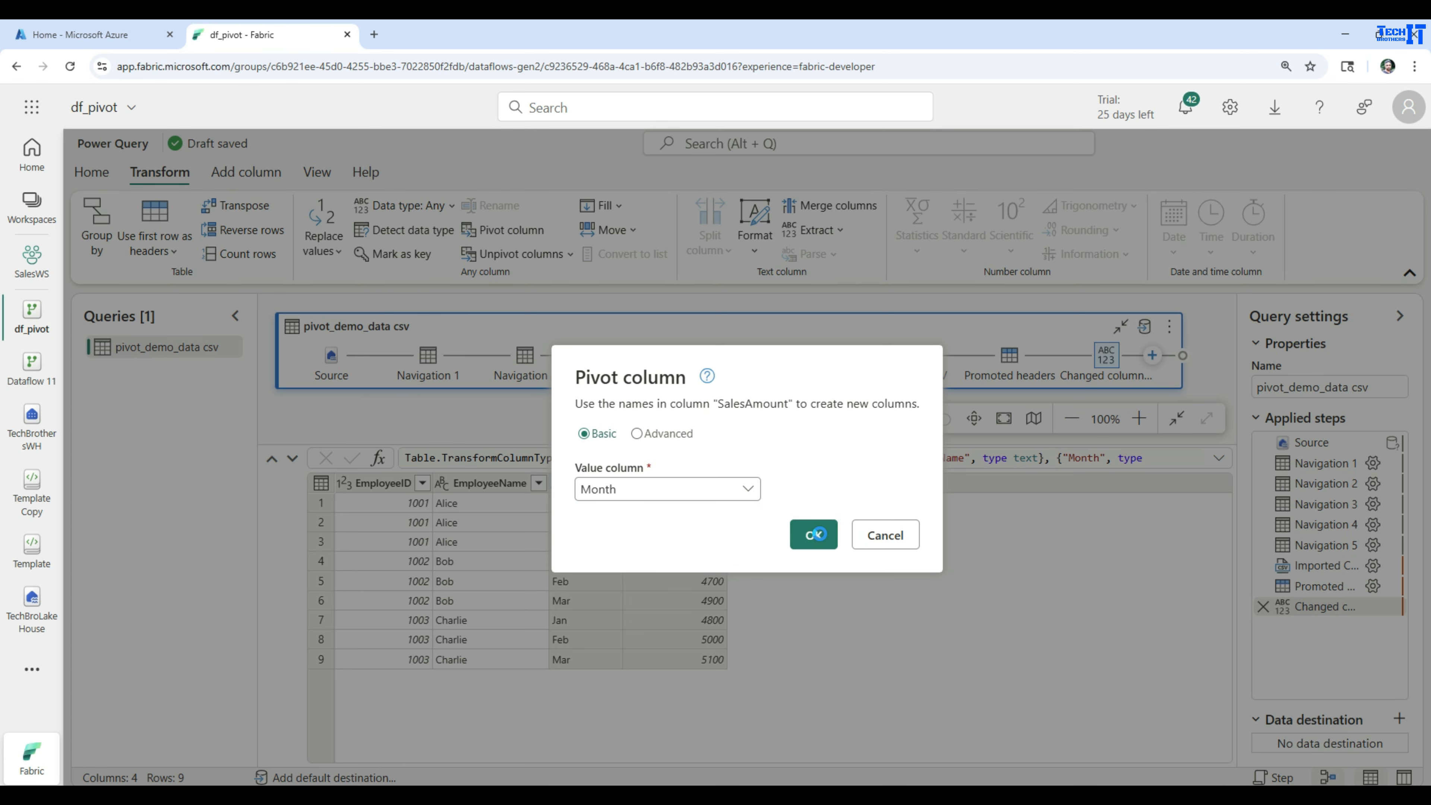
click(815, 534)
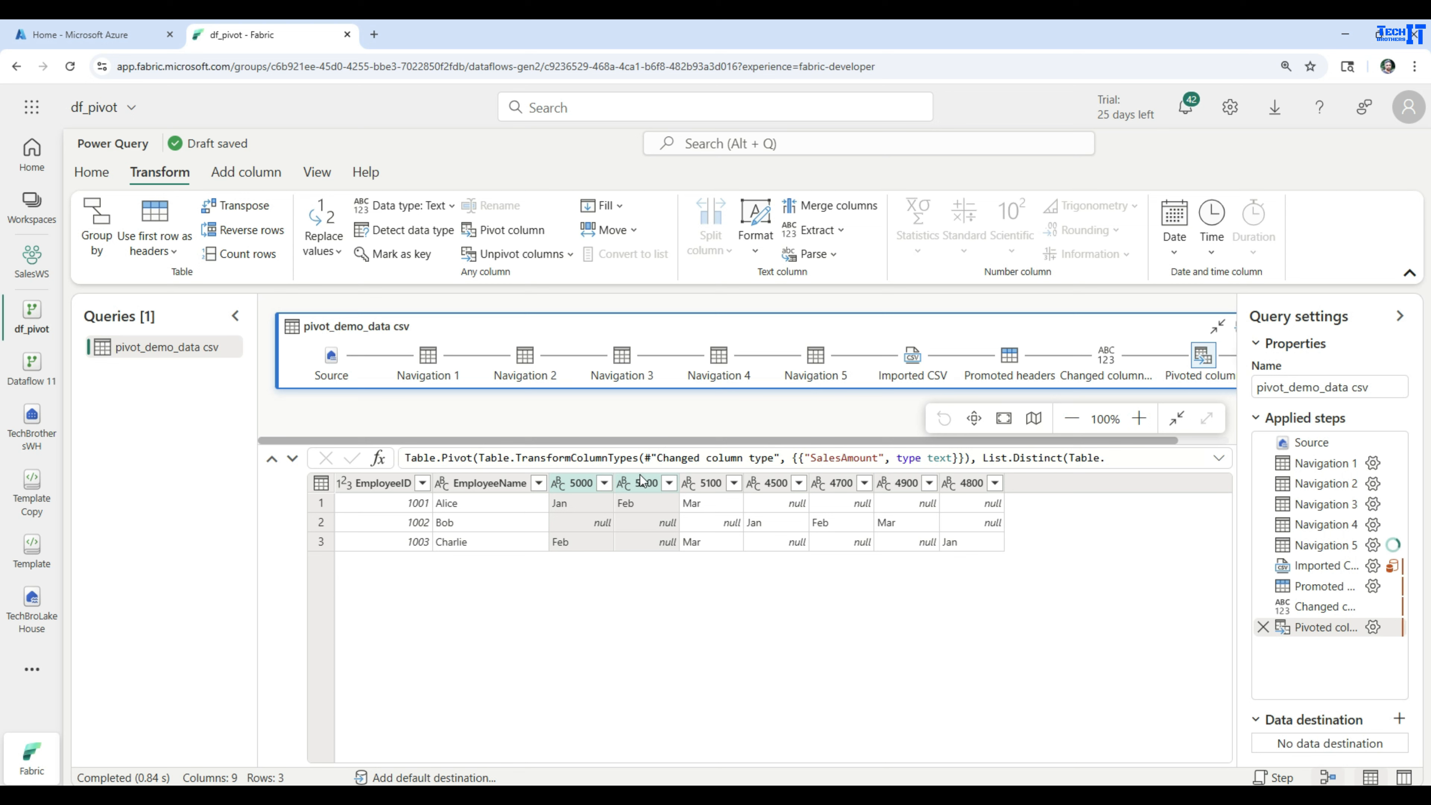
click(1261, 628)
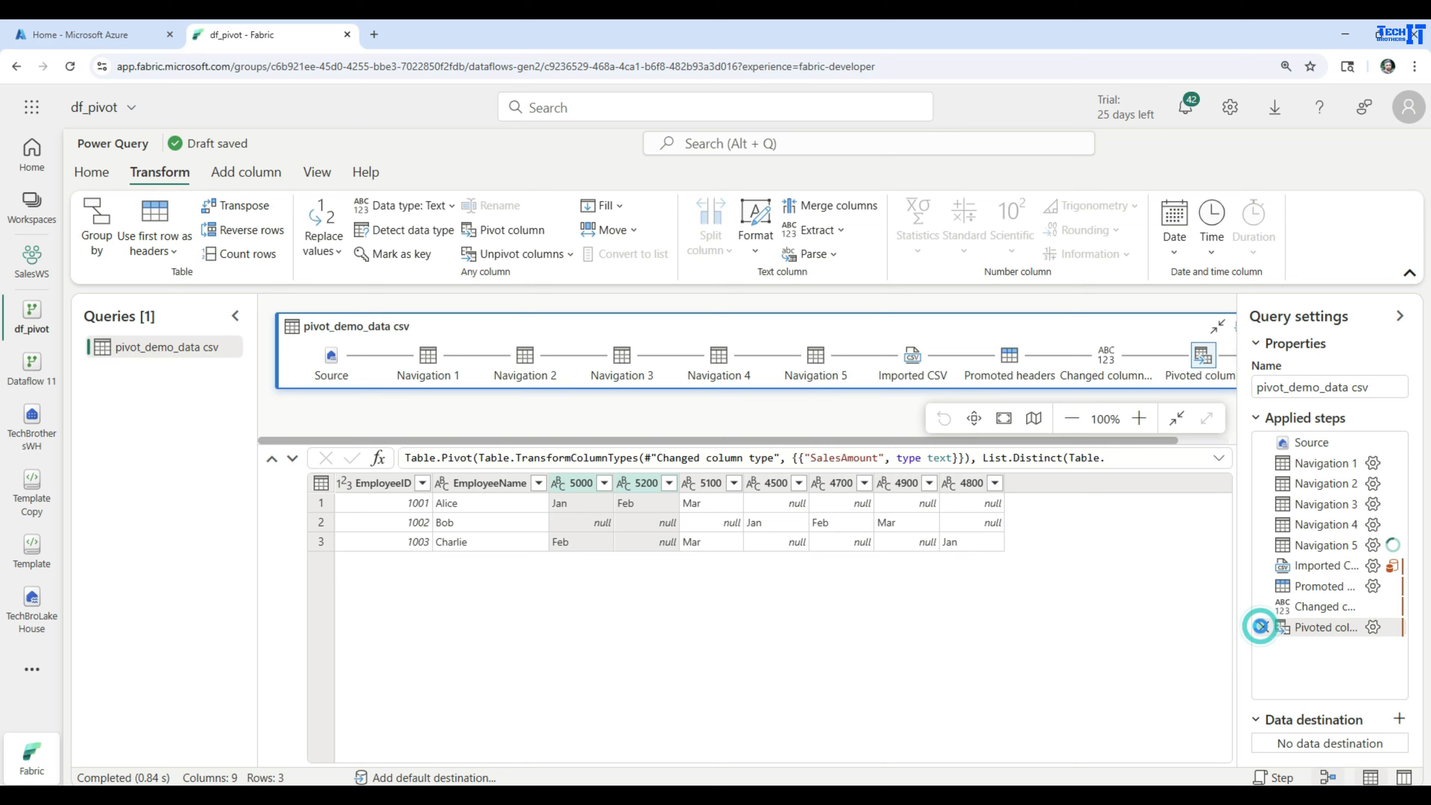
click(877, 558)
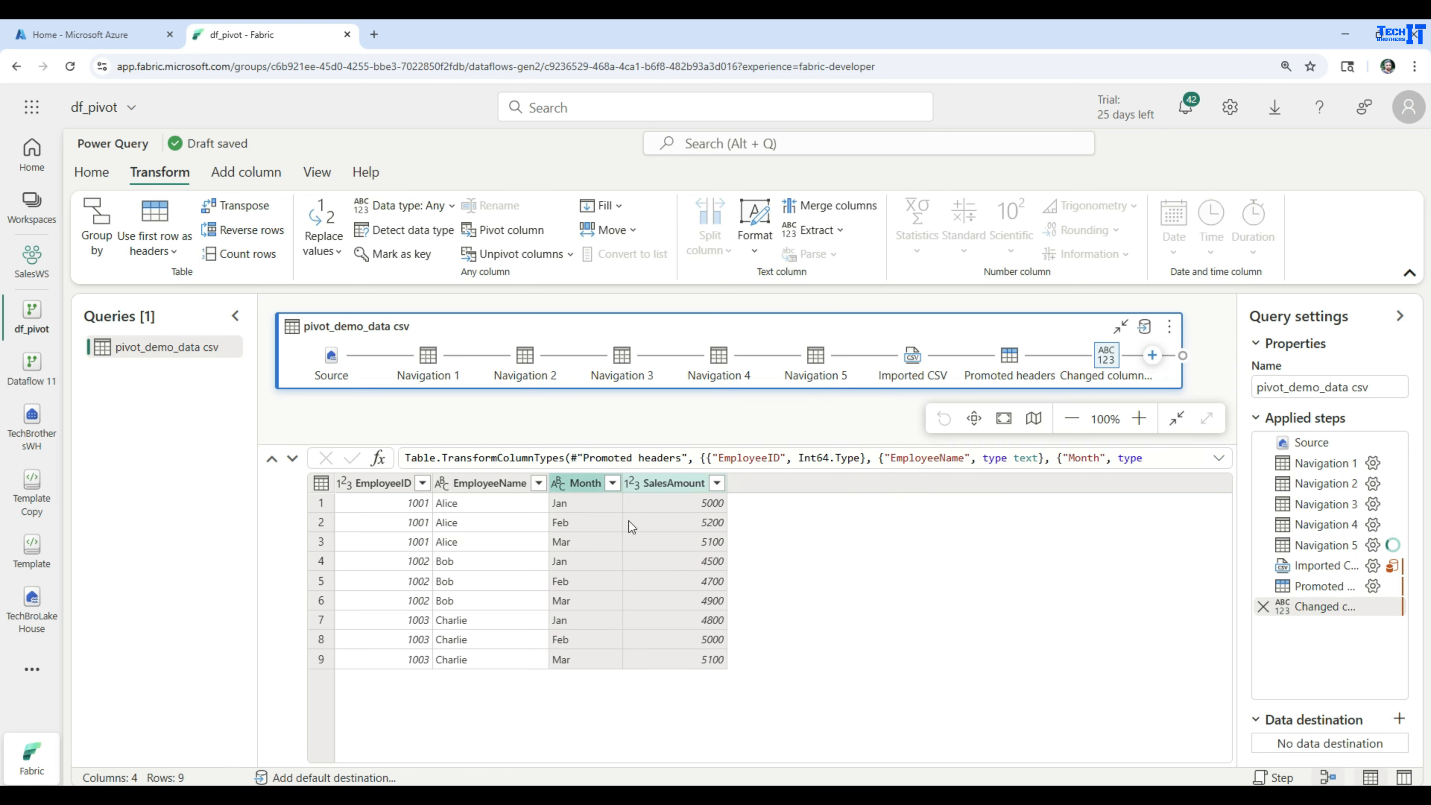
Try pivoting the Month column into new columns with SalesAmount as the value column, and remove that pivot step.
click(470, 486)
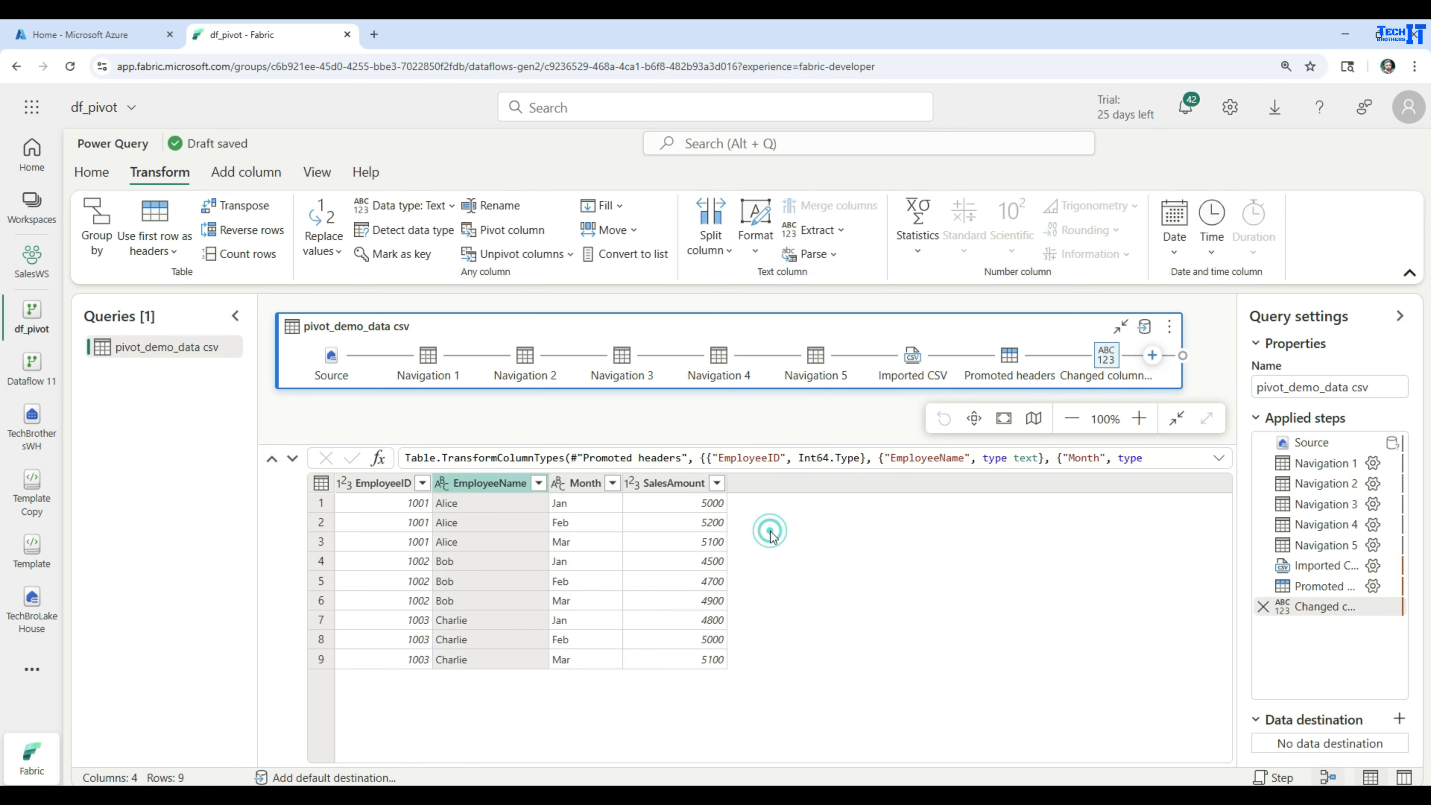
click(589, 485)
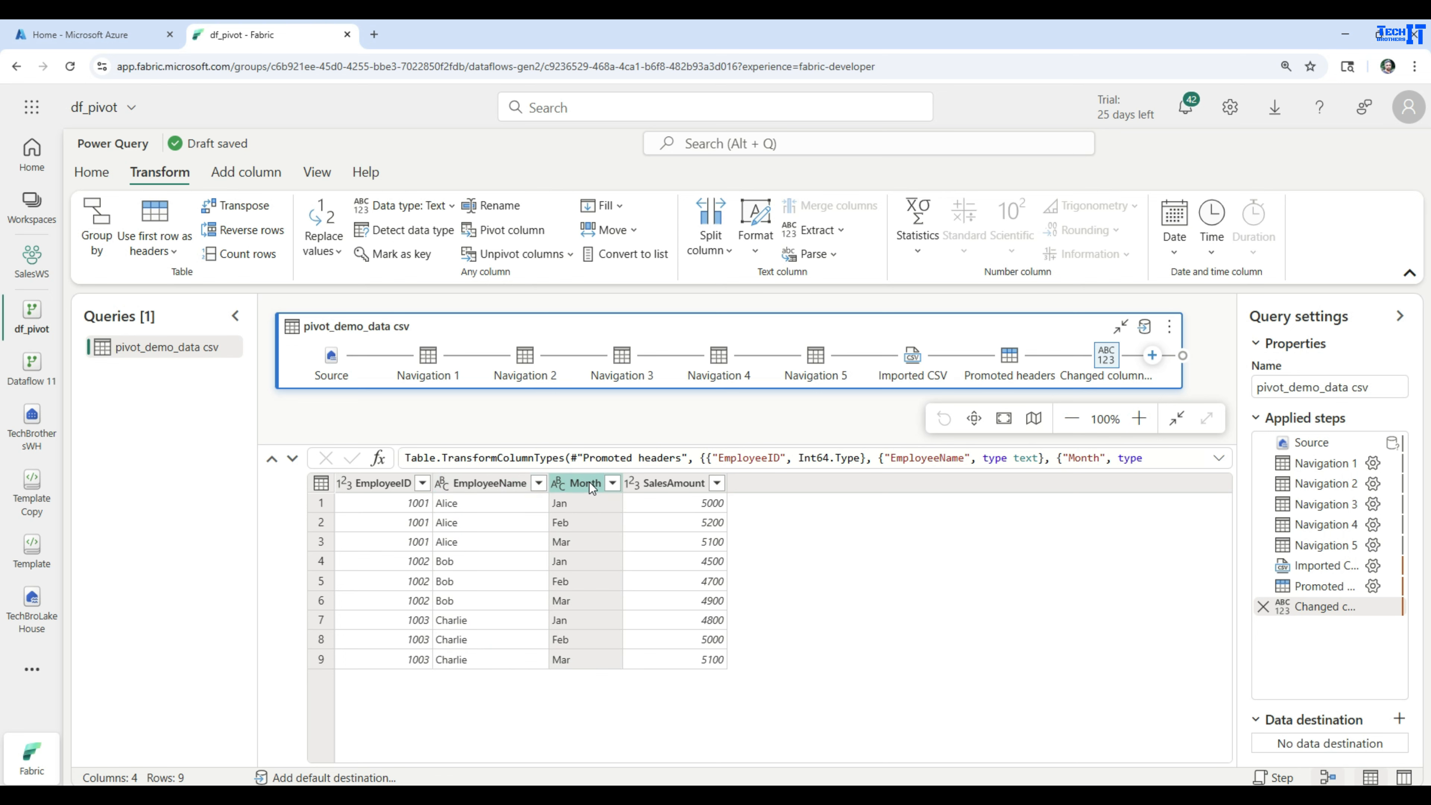
ctrl+click(671, 484)
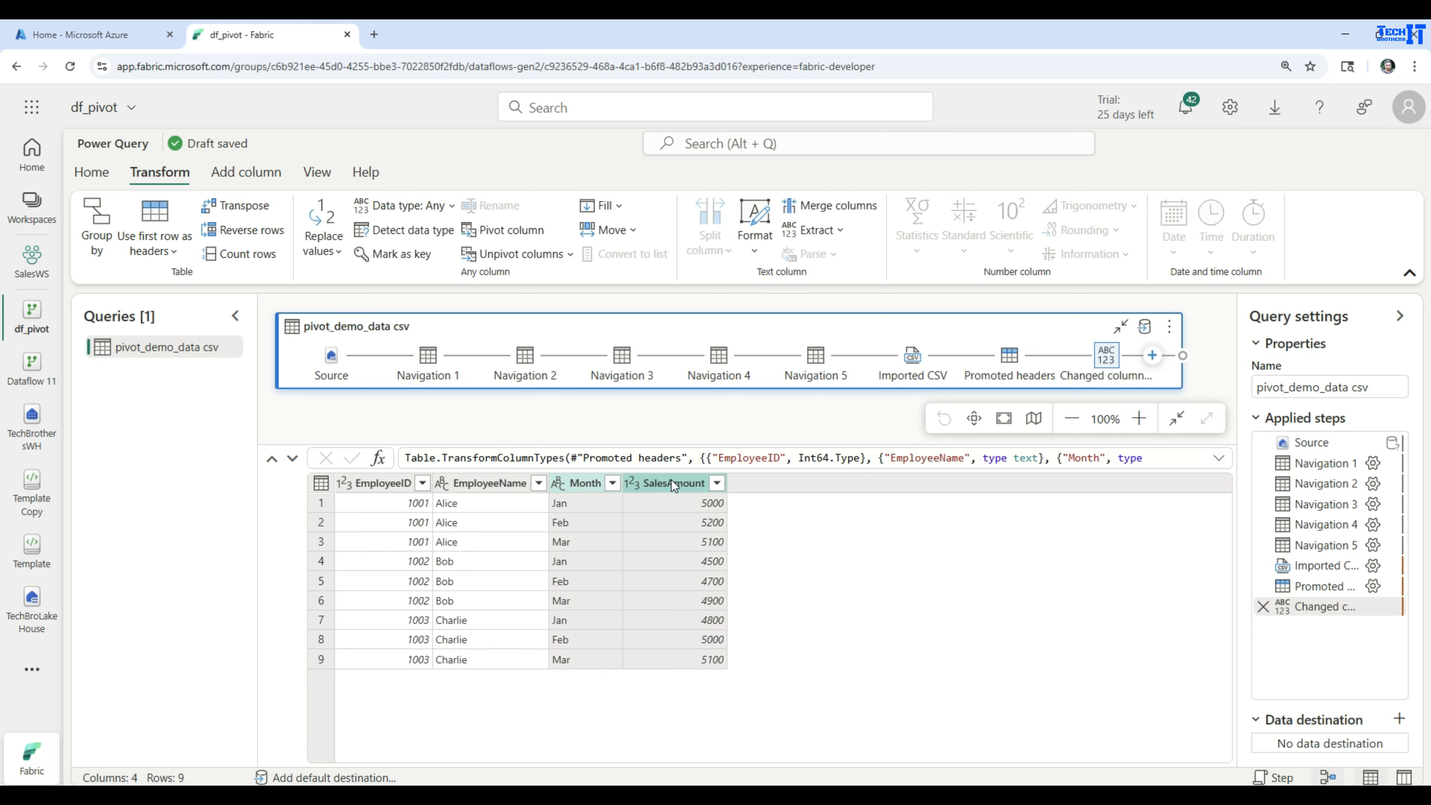
click(511, 231)
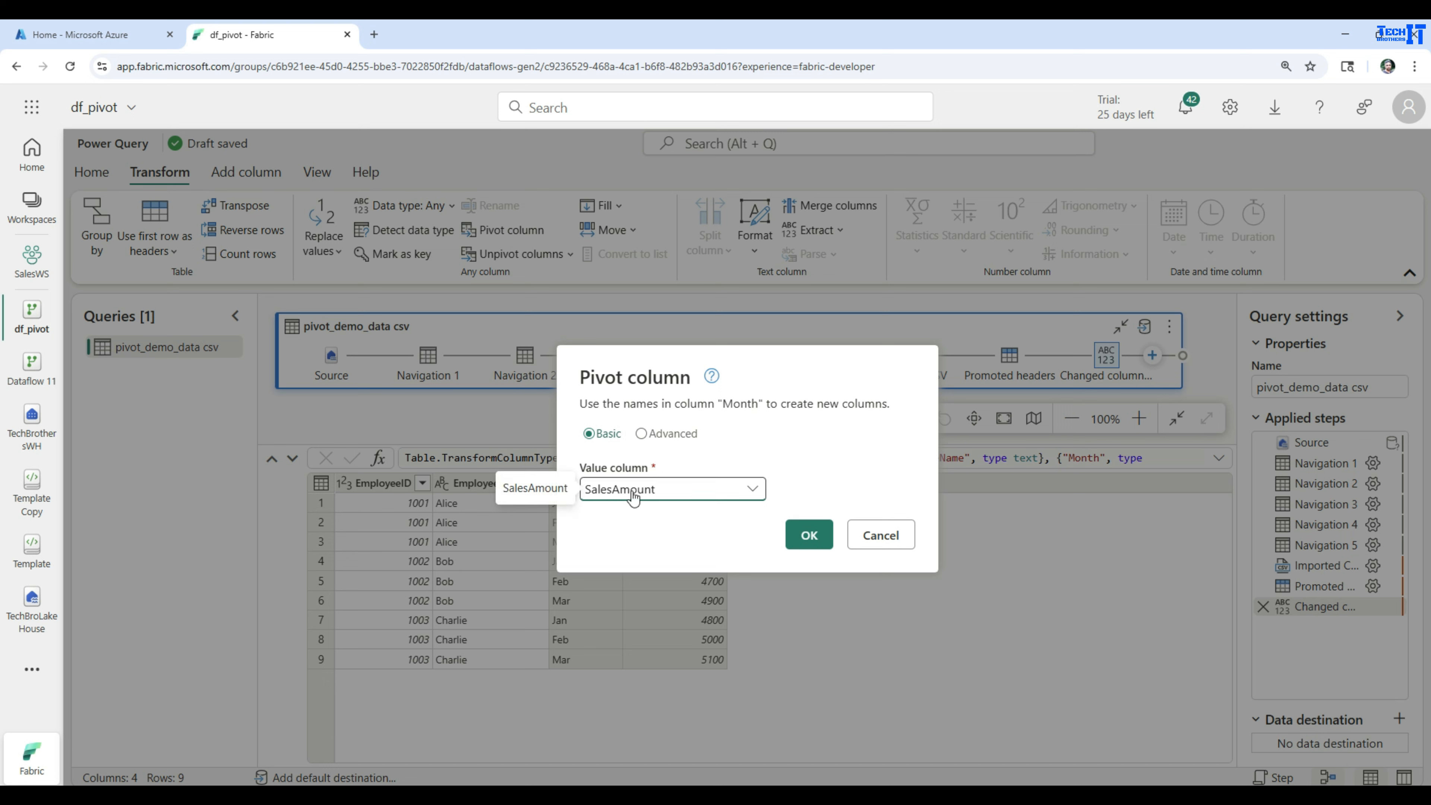
click(801, 537)
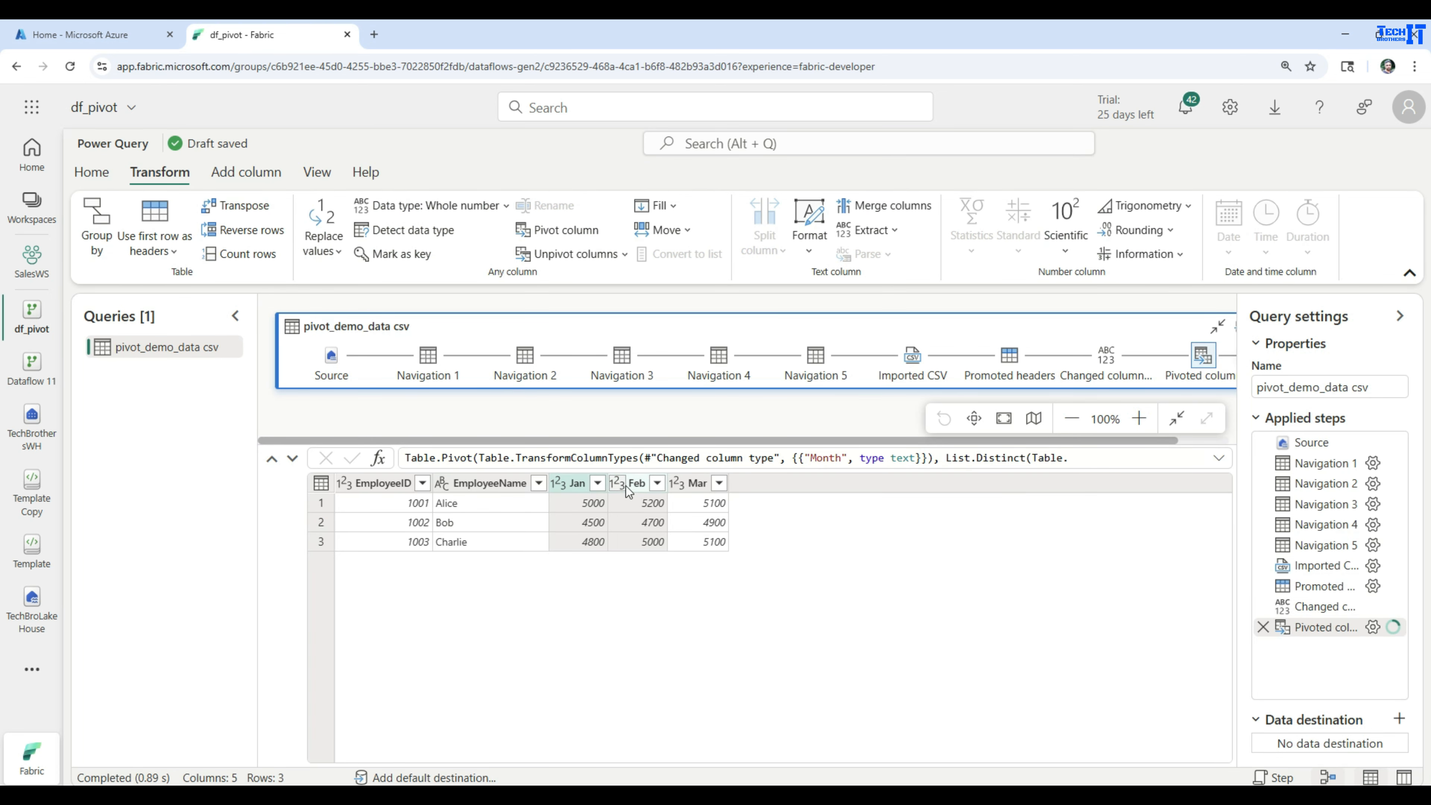
click(1262, 627)
click(840, 571)
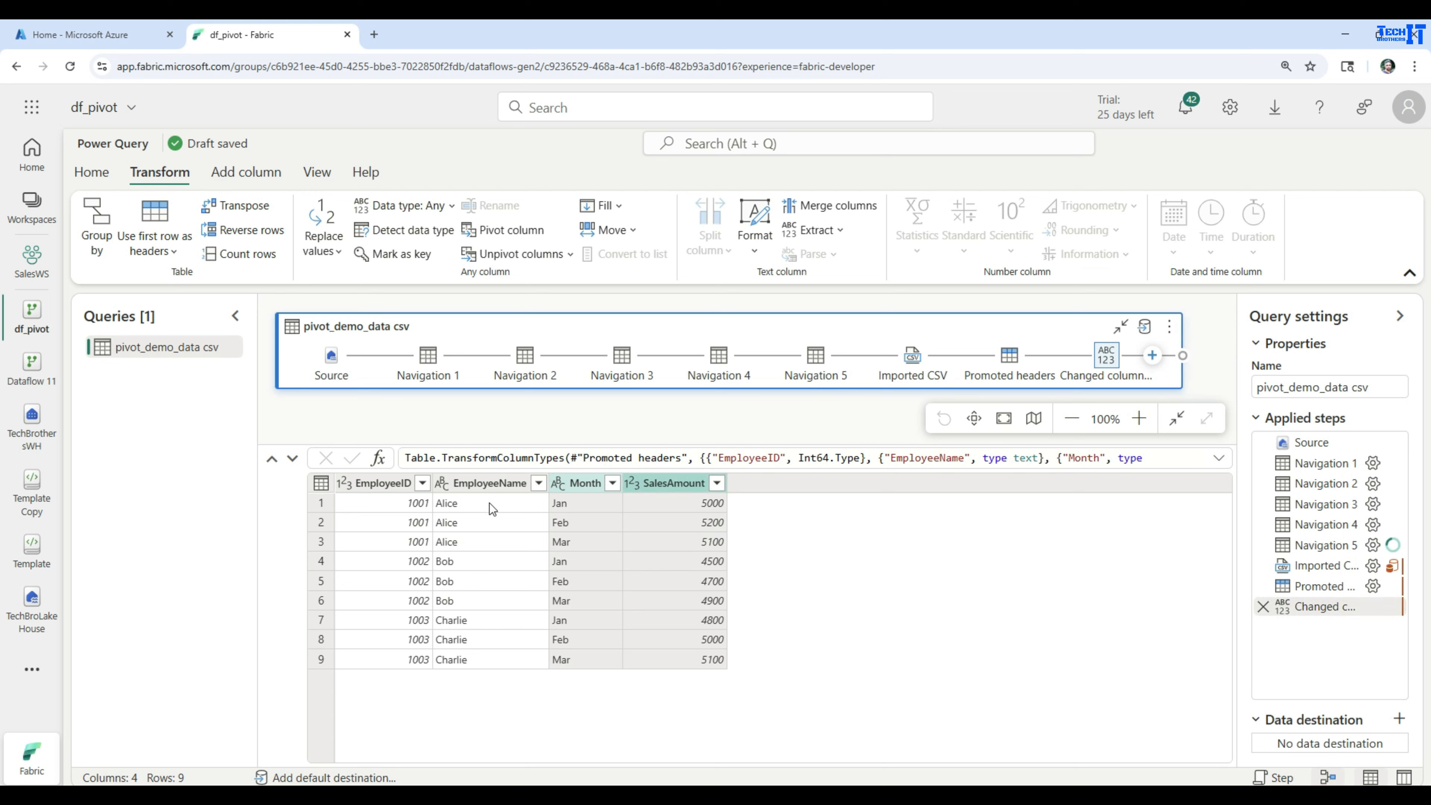
Try pivoting the EmployeeName column into new columns with SalesAmount as the value column, and remove that pivot step.
click(478, 490)
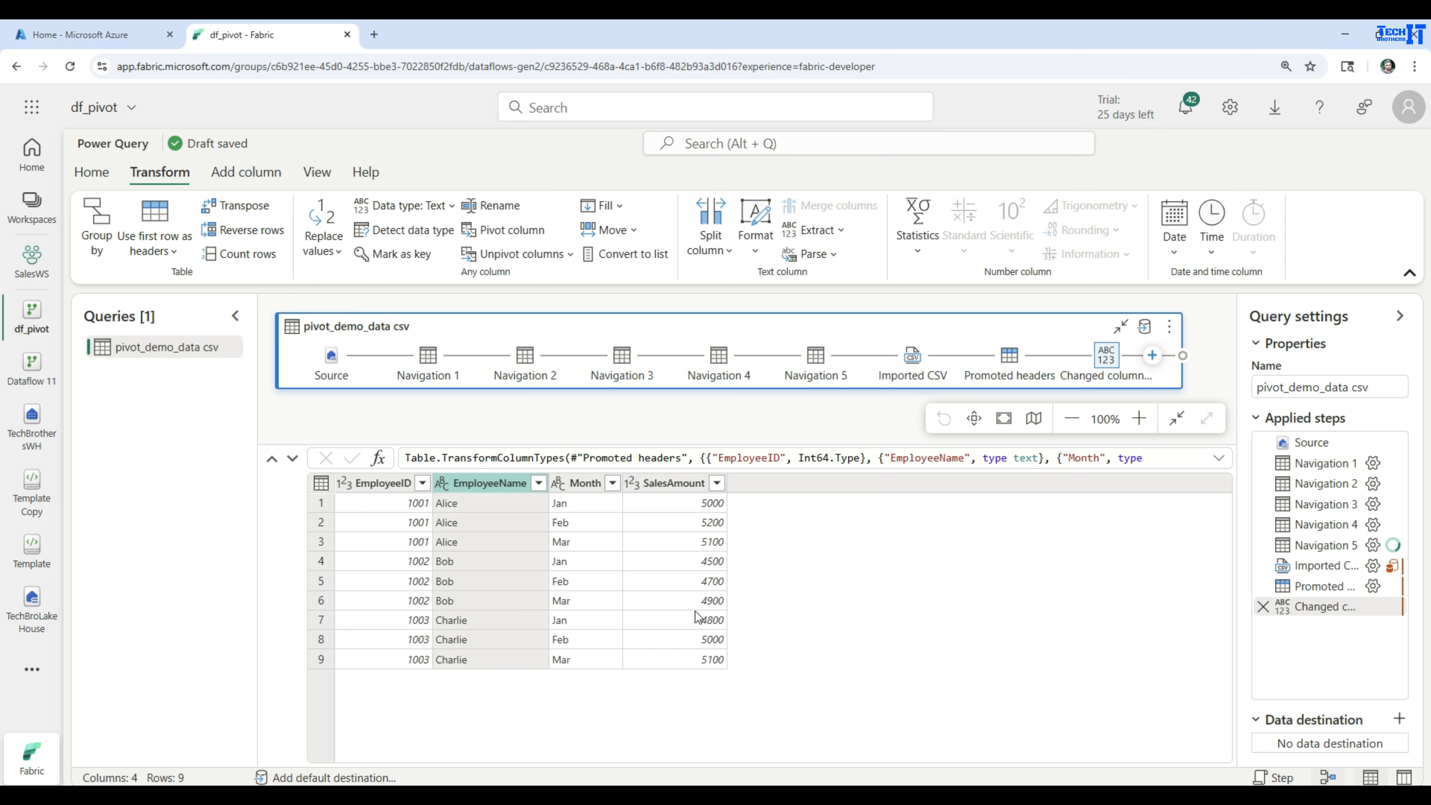
click(811, 567)
ctrl+click(665, 483)
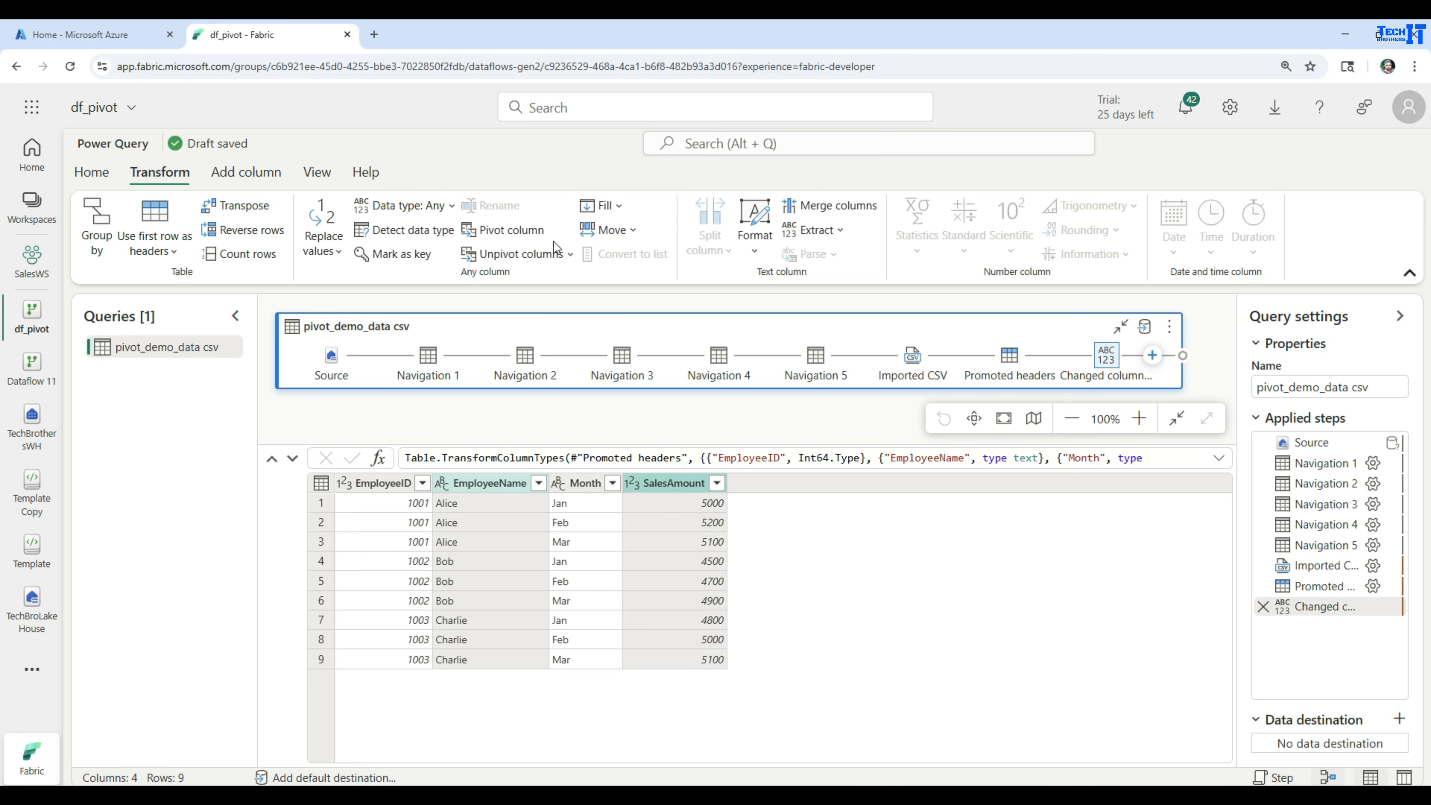
click(543, 234)
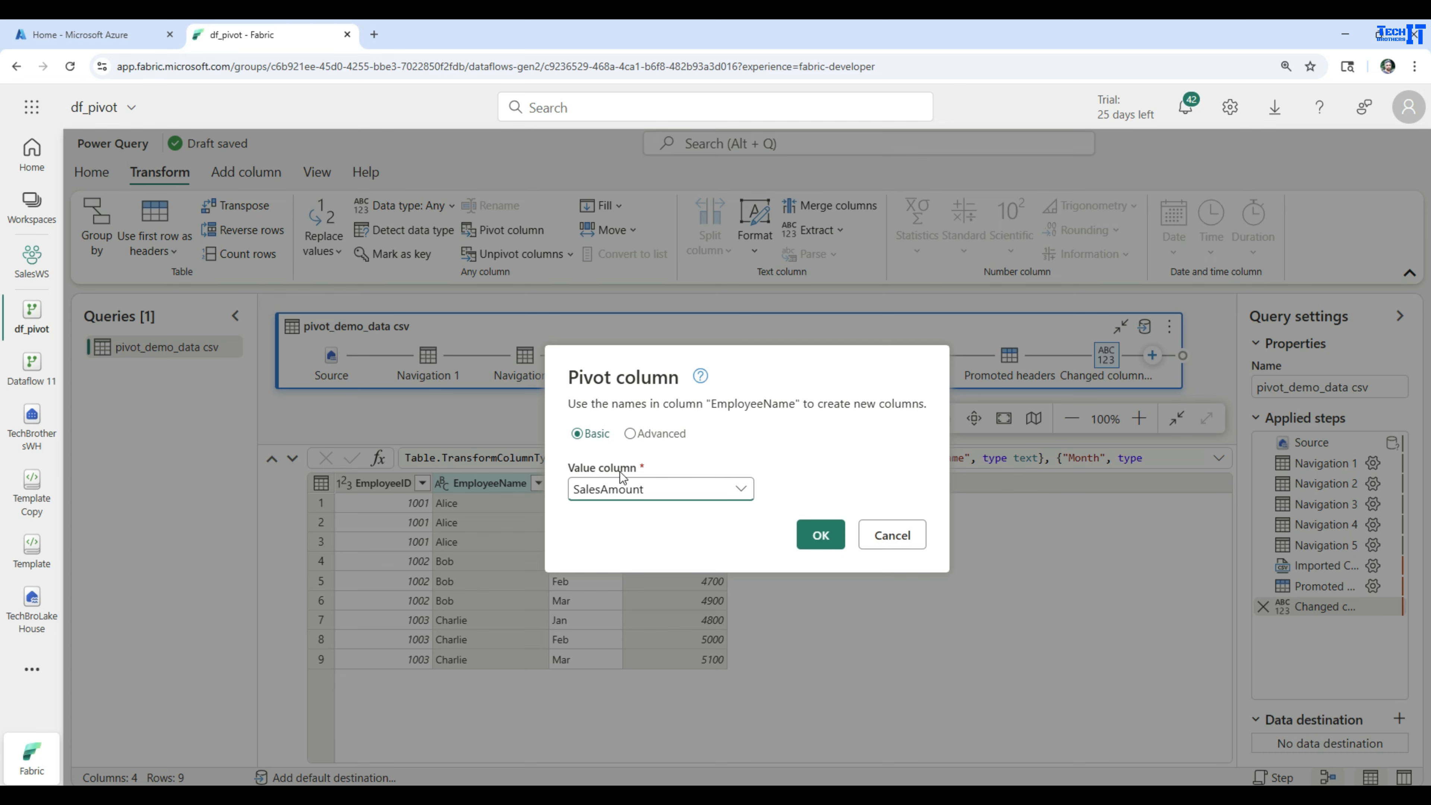
click(811, 533)
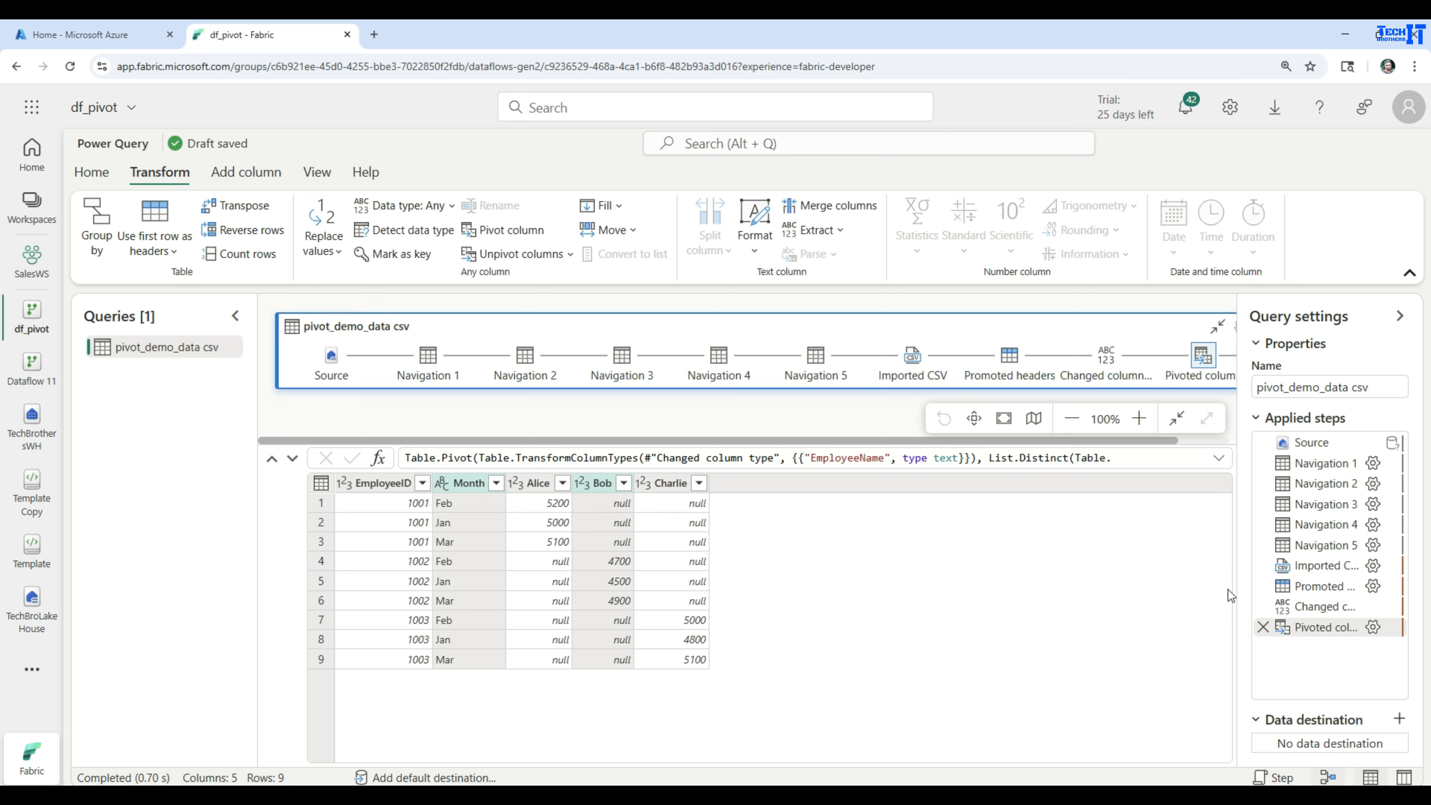
click(1263, 627)
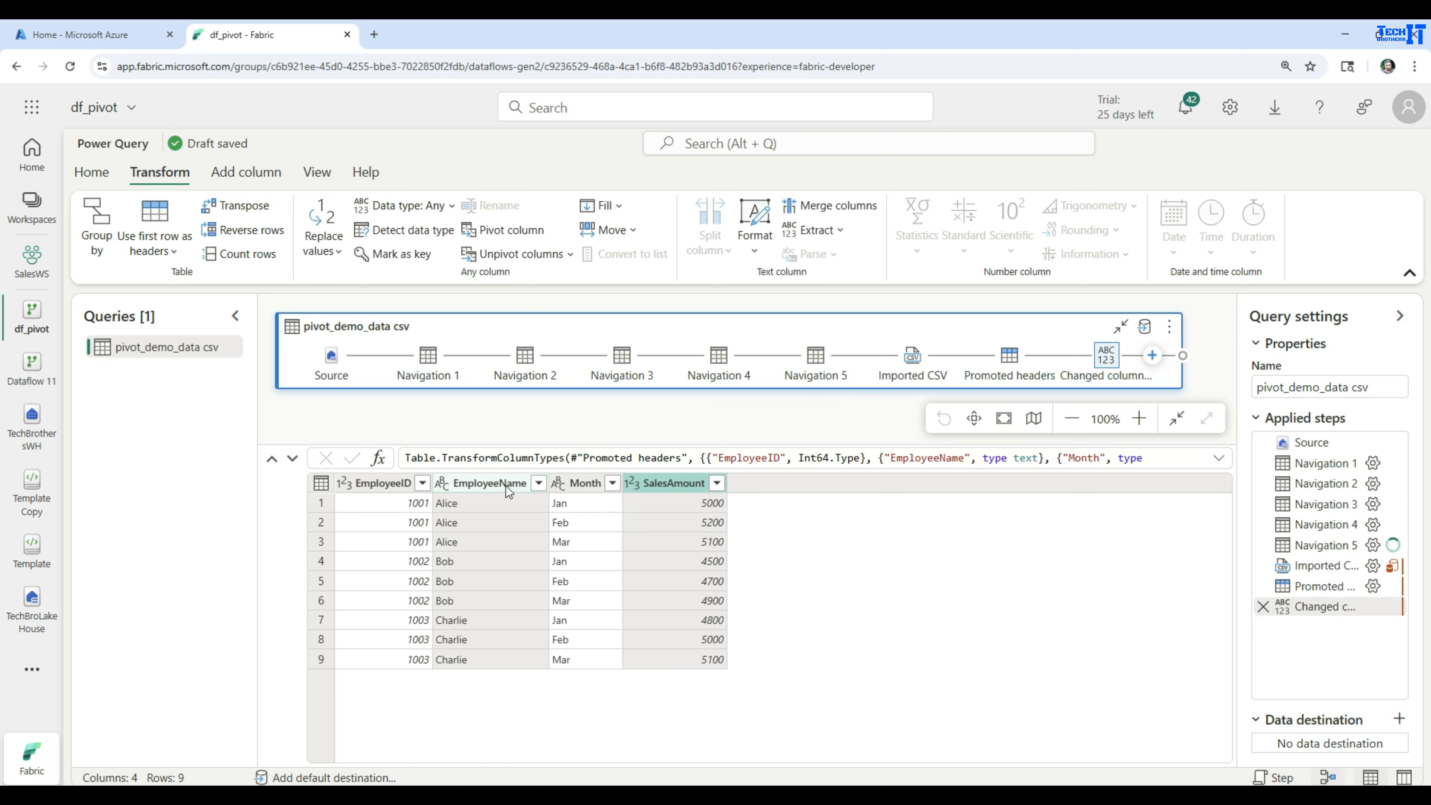
Review the aggregate value functions in the advanced pivot options for the EmployeeName column, and cancel the pivot.
click(494, 480)
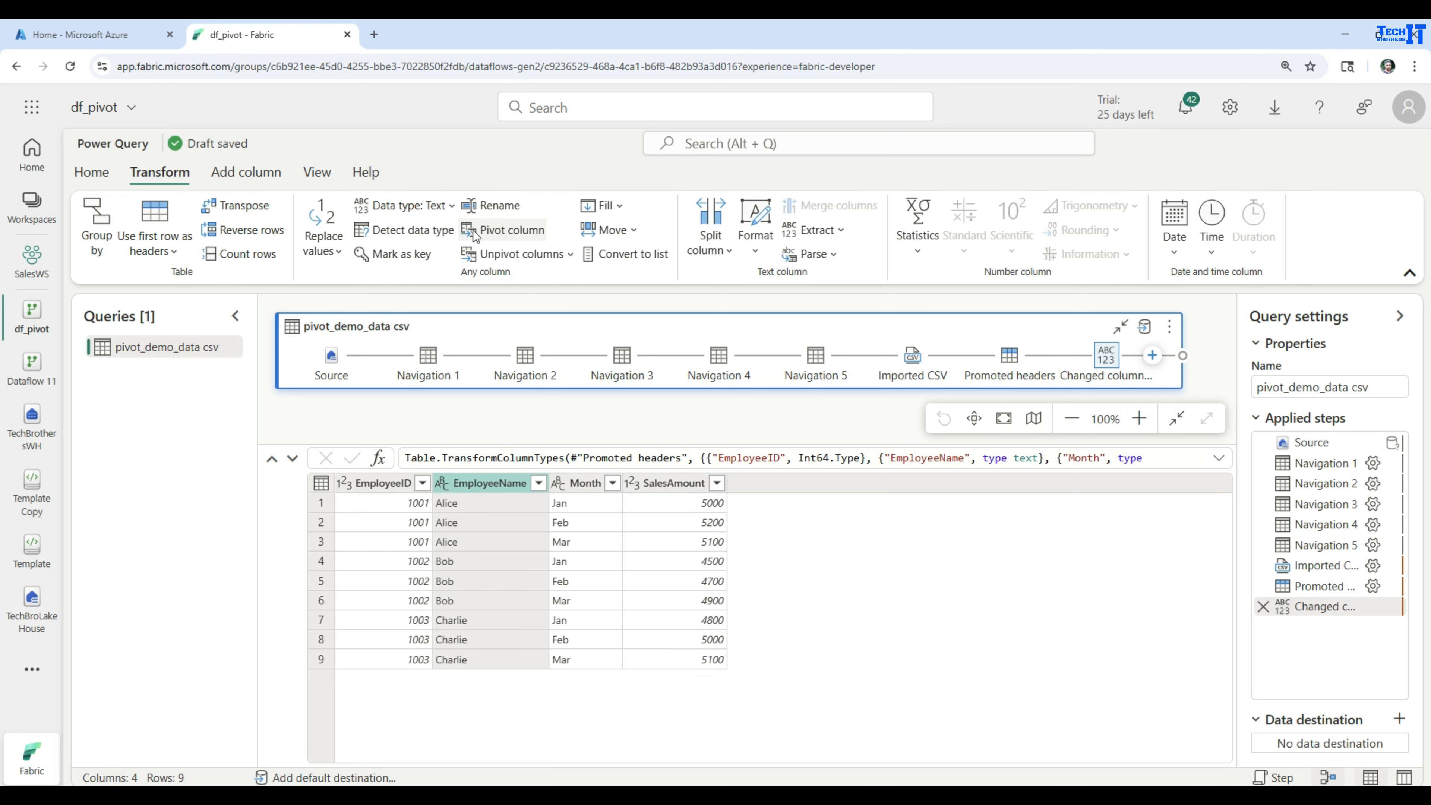
click(510, 237)
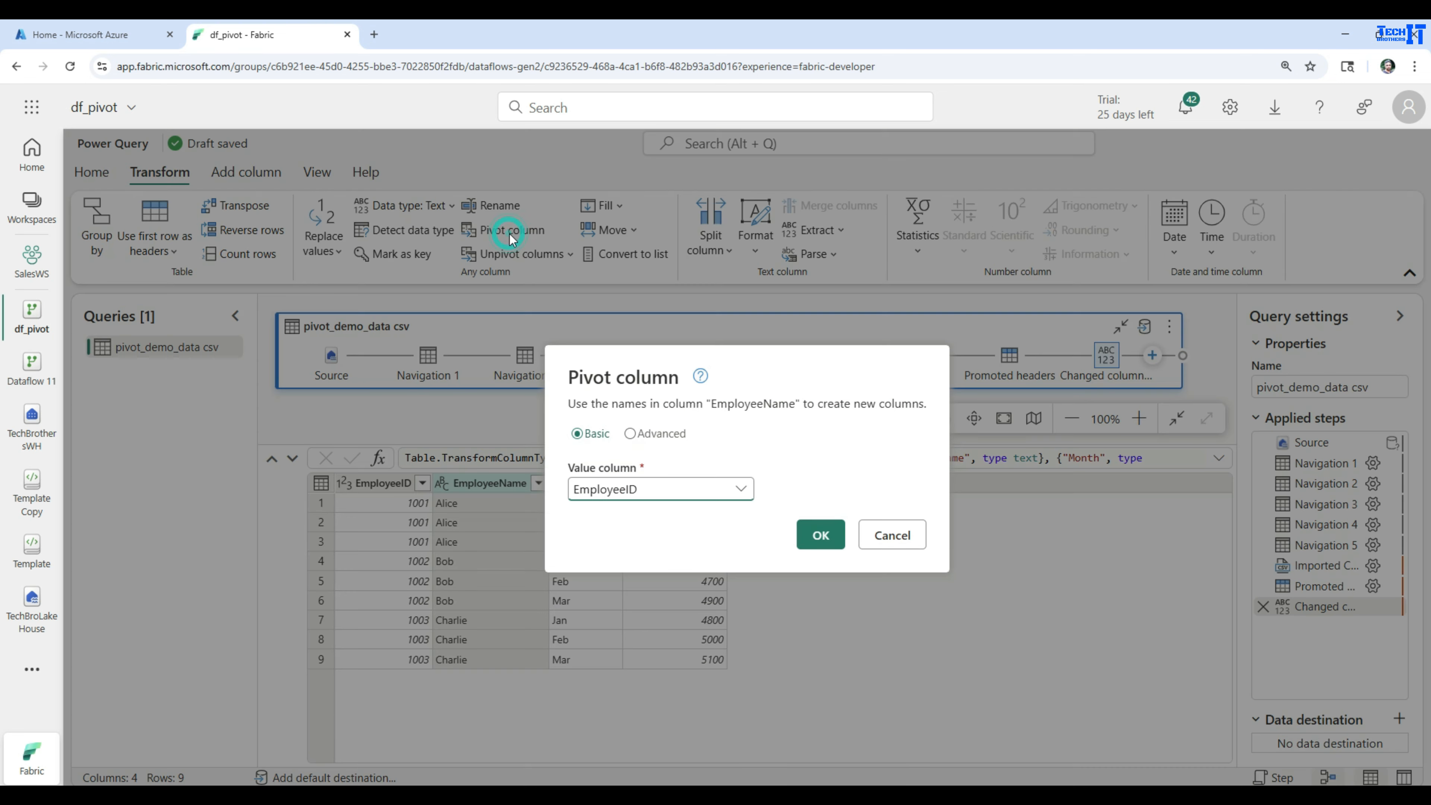
click(635, 434)
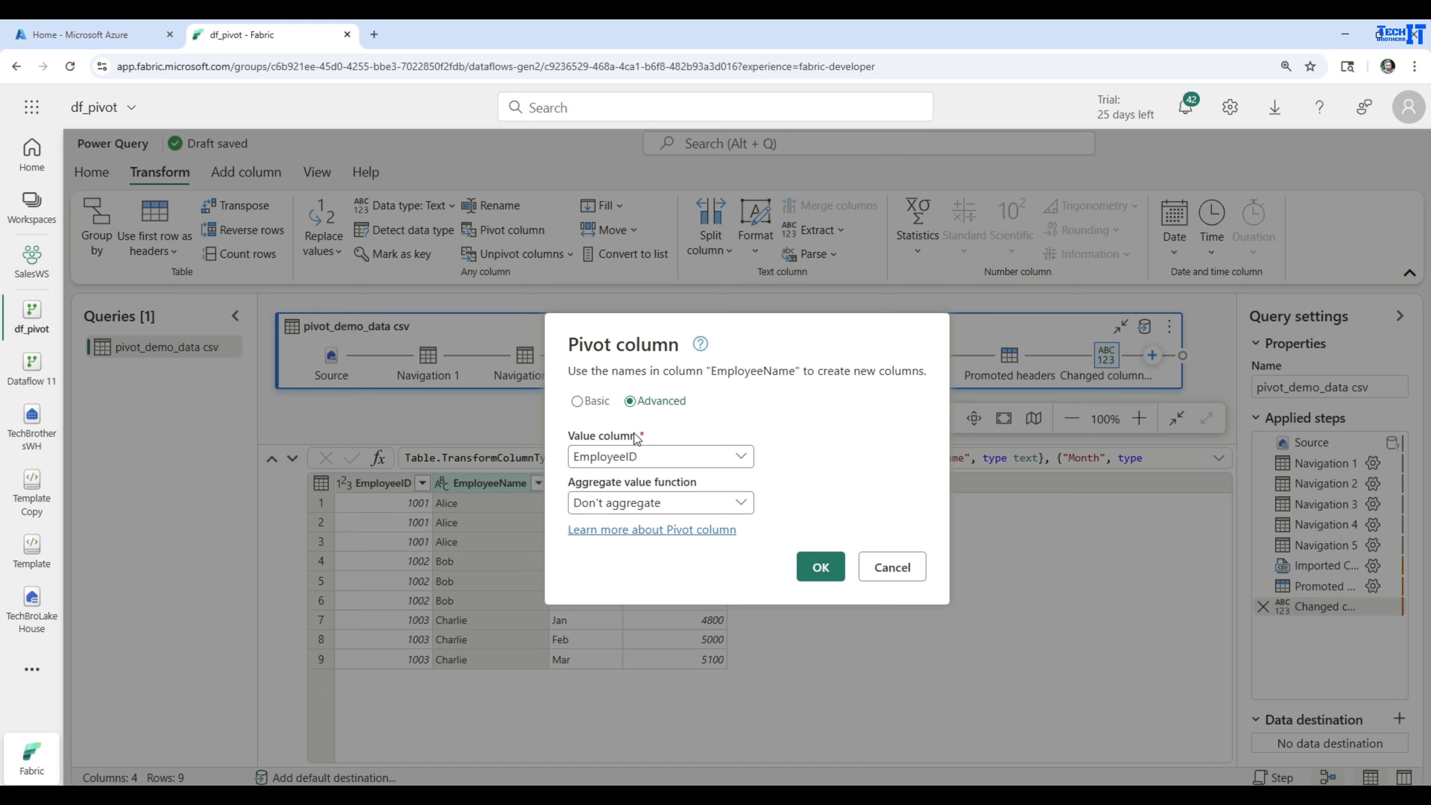
click(631, 502)
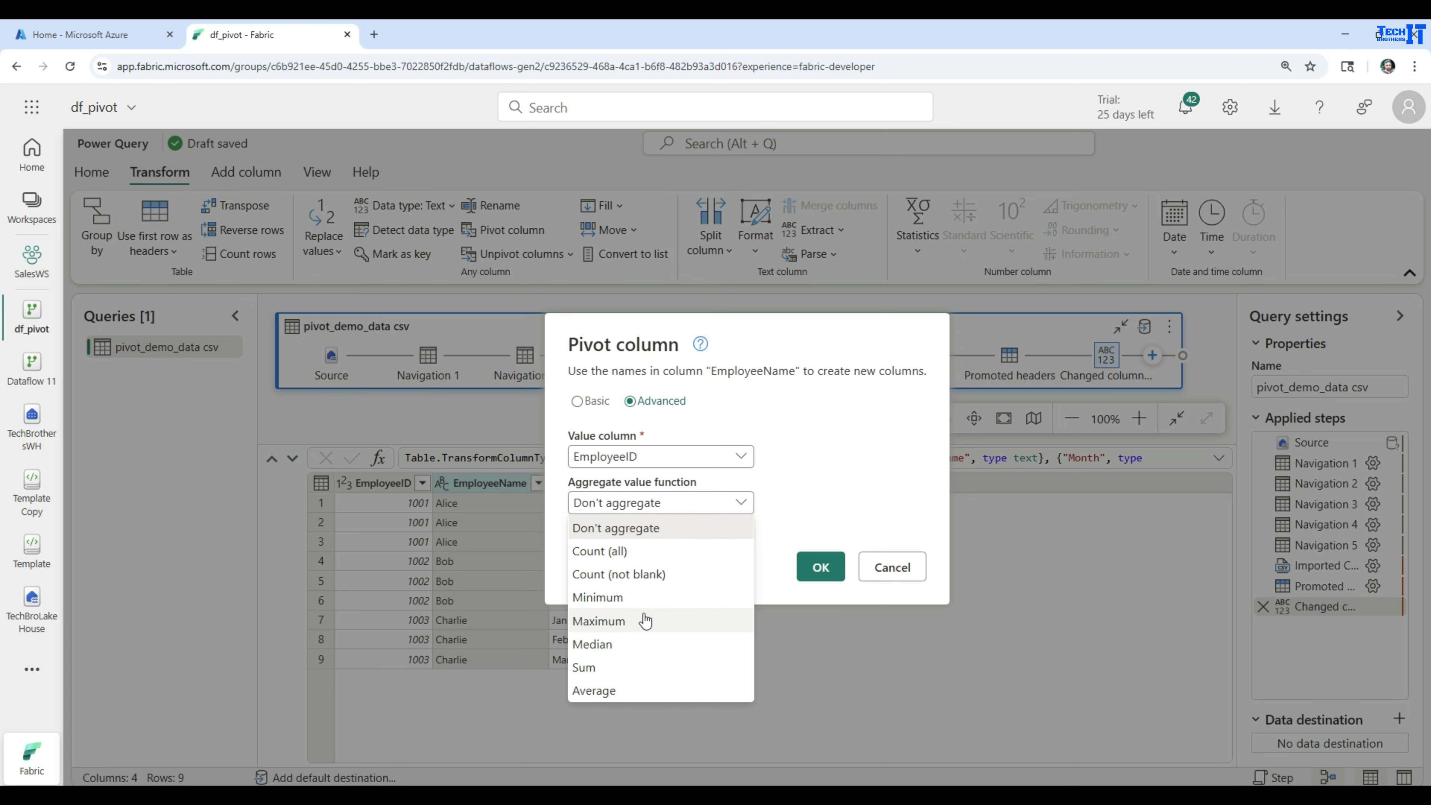
click(852, 492)
click(578, 400)
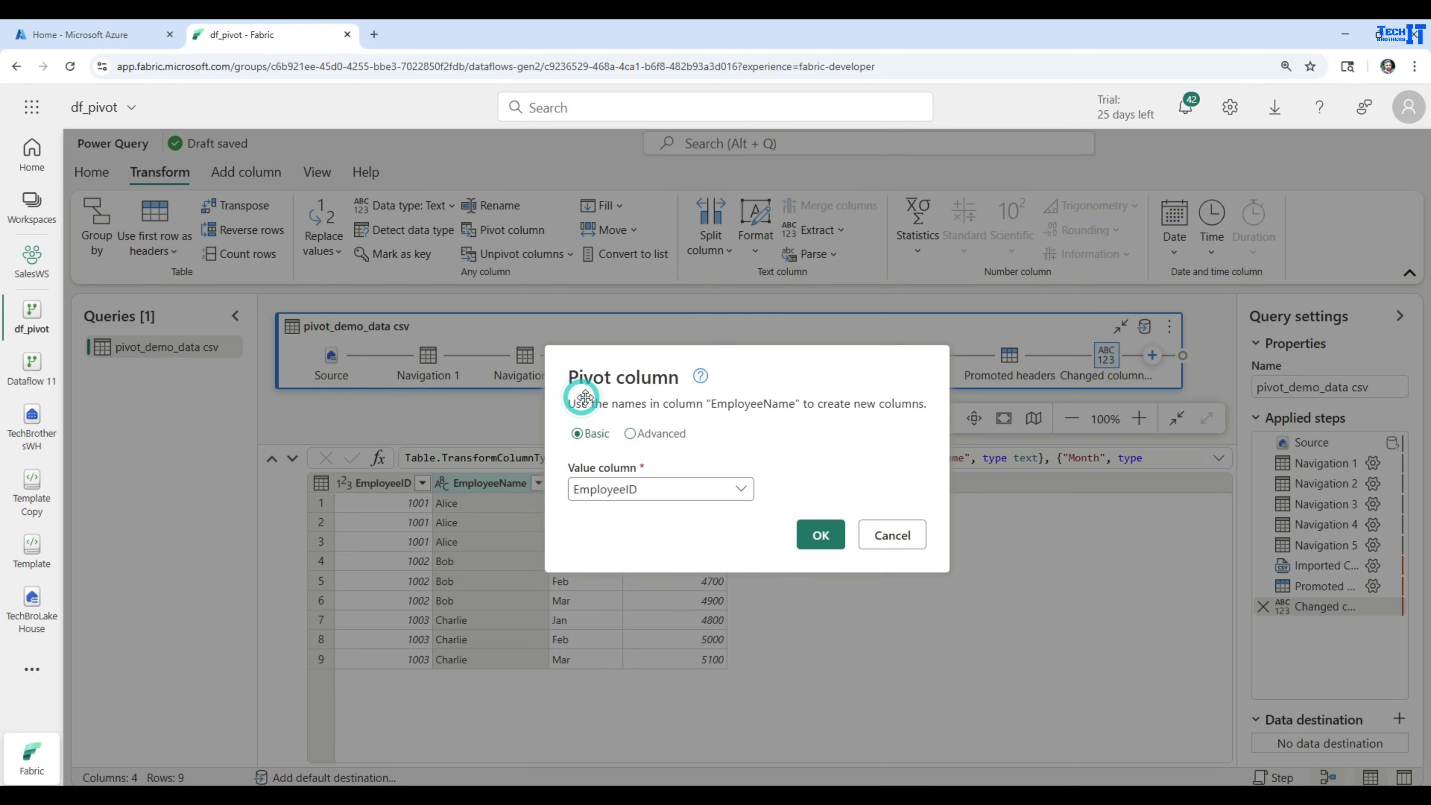
click(892, 536)
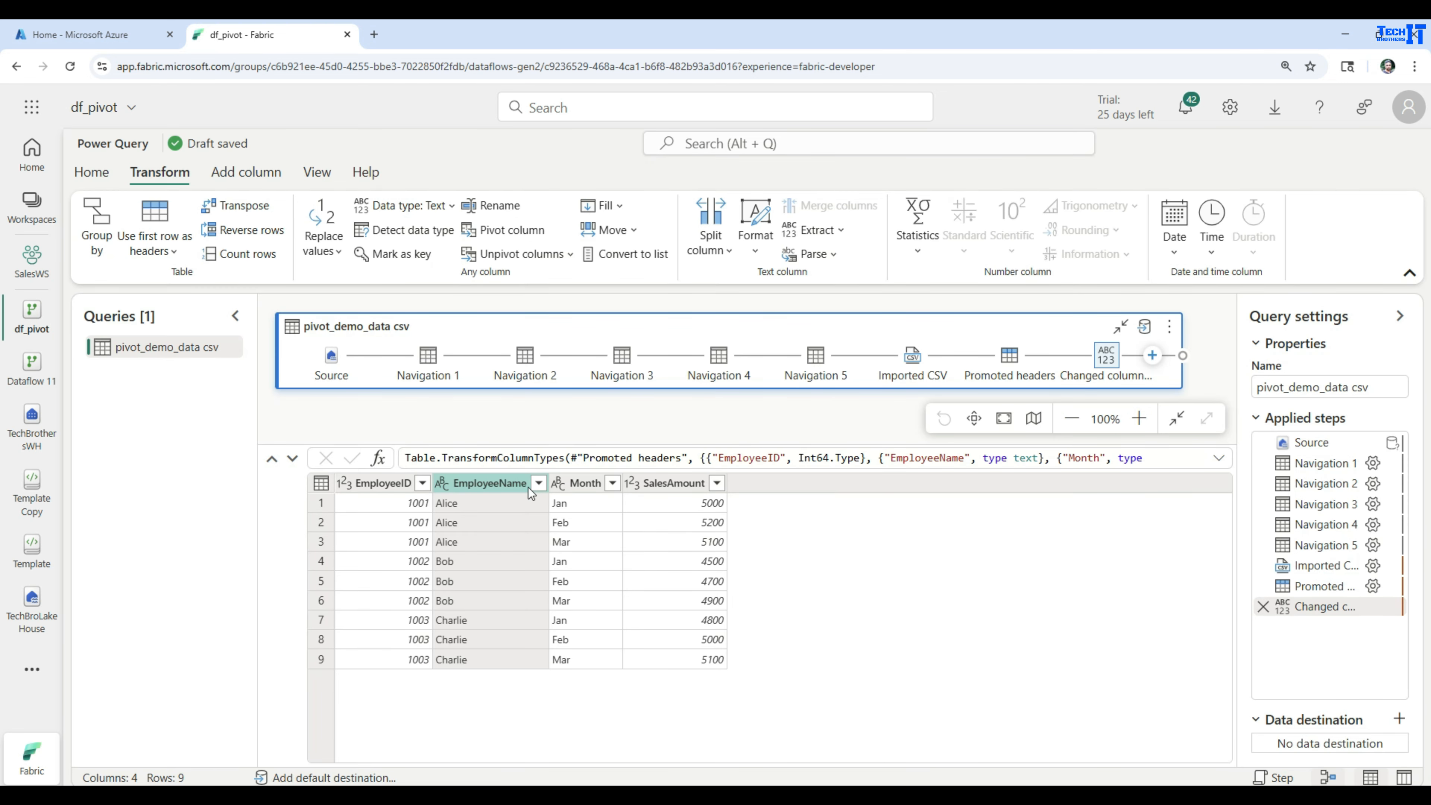
Pivot the Month column into one column per month with SalesAmount as the value column.
click(587, 484)
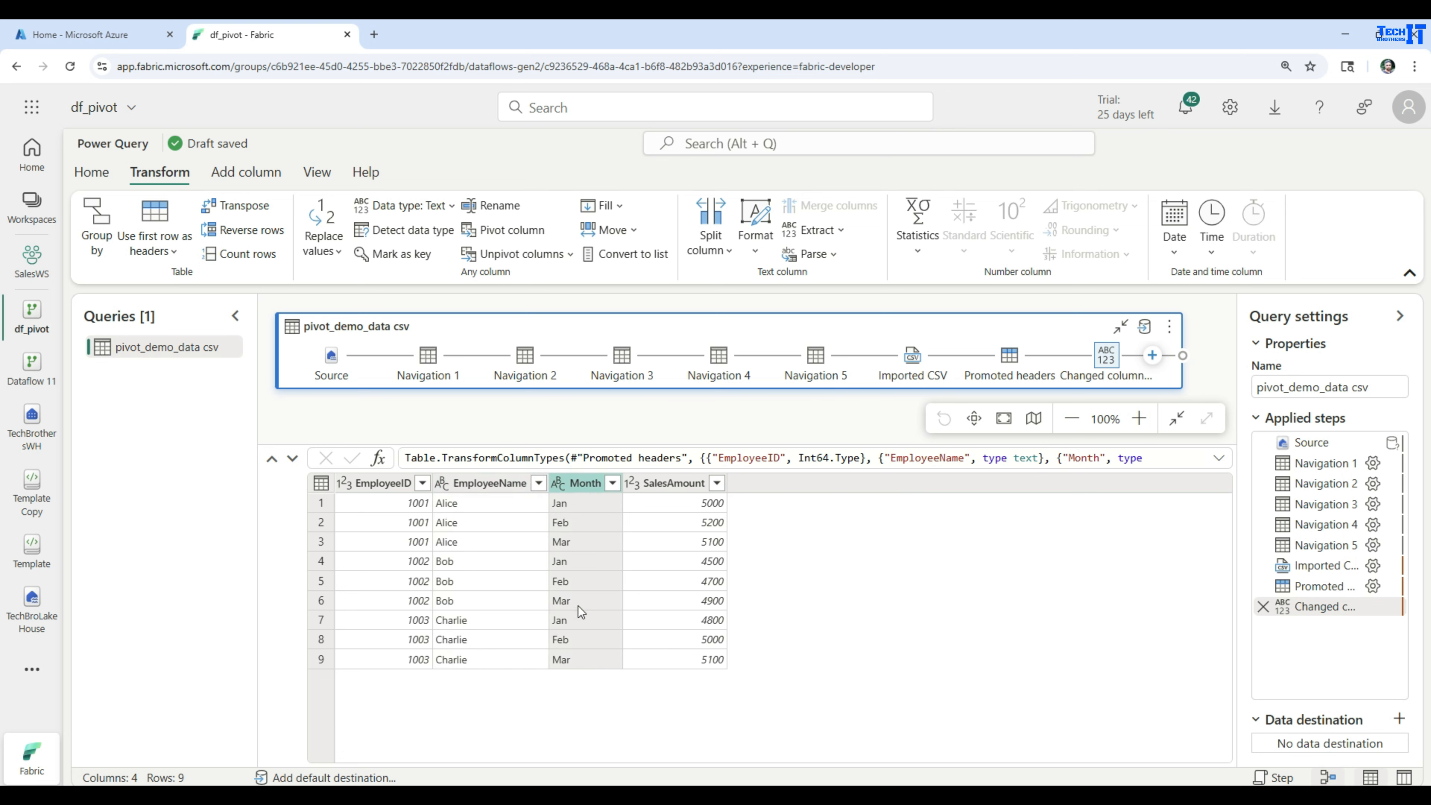
ctrl+click(666, 479)
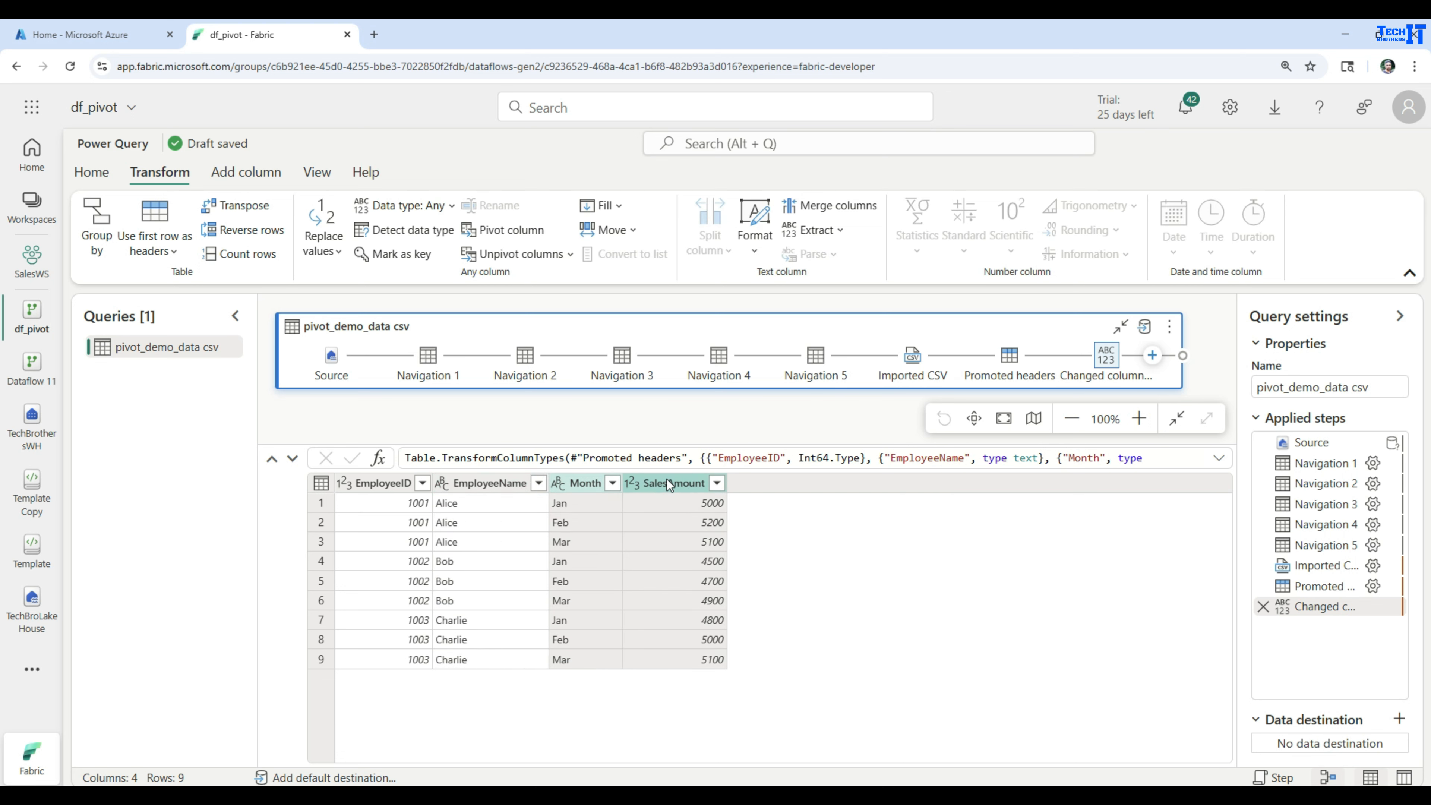
click(509, 231)
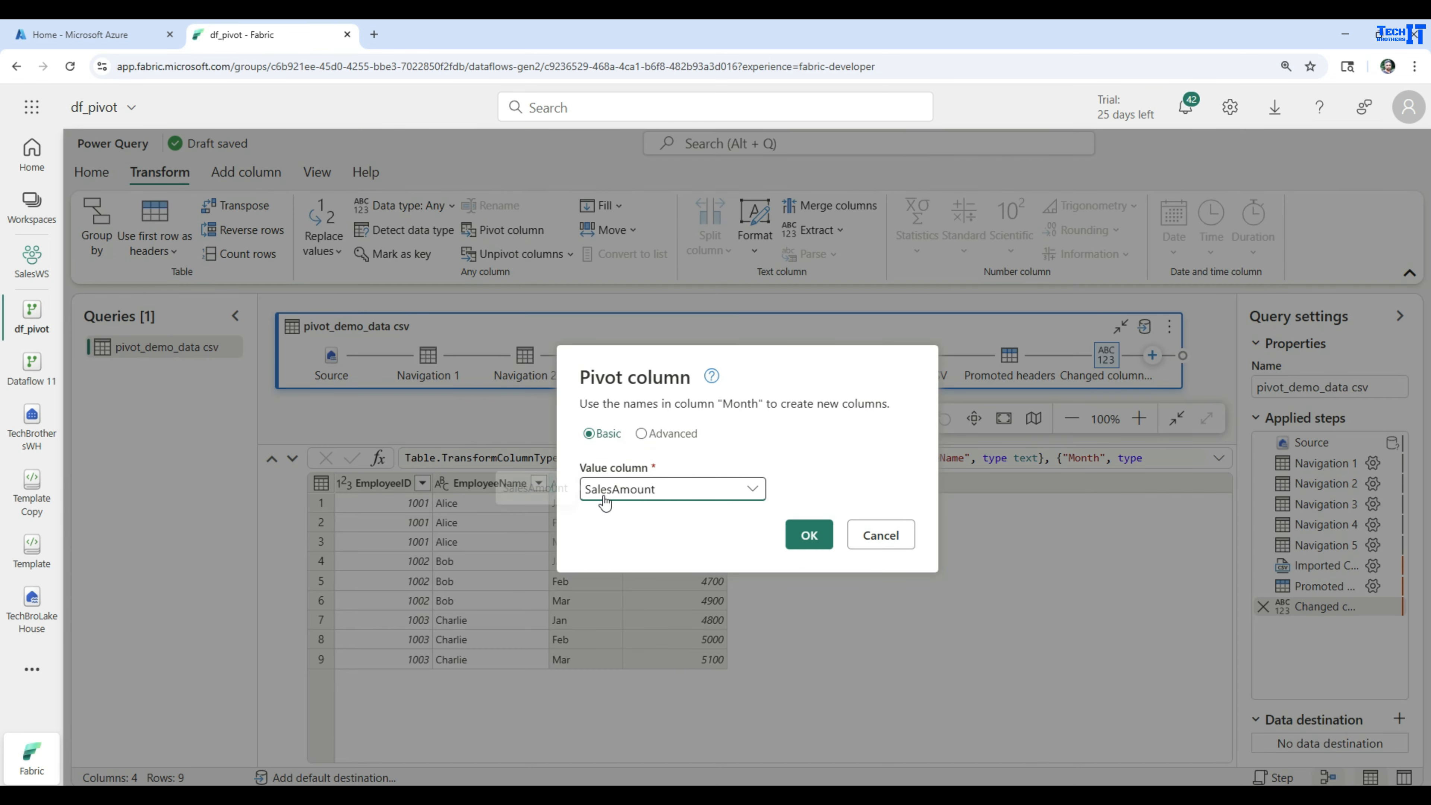
click(791, 536)
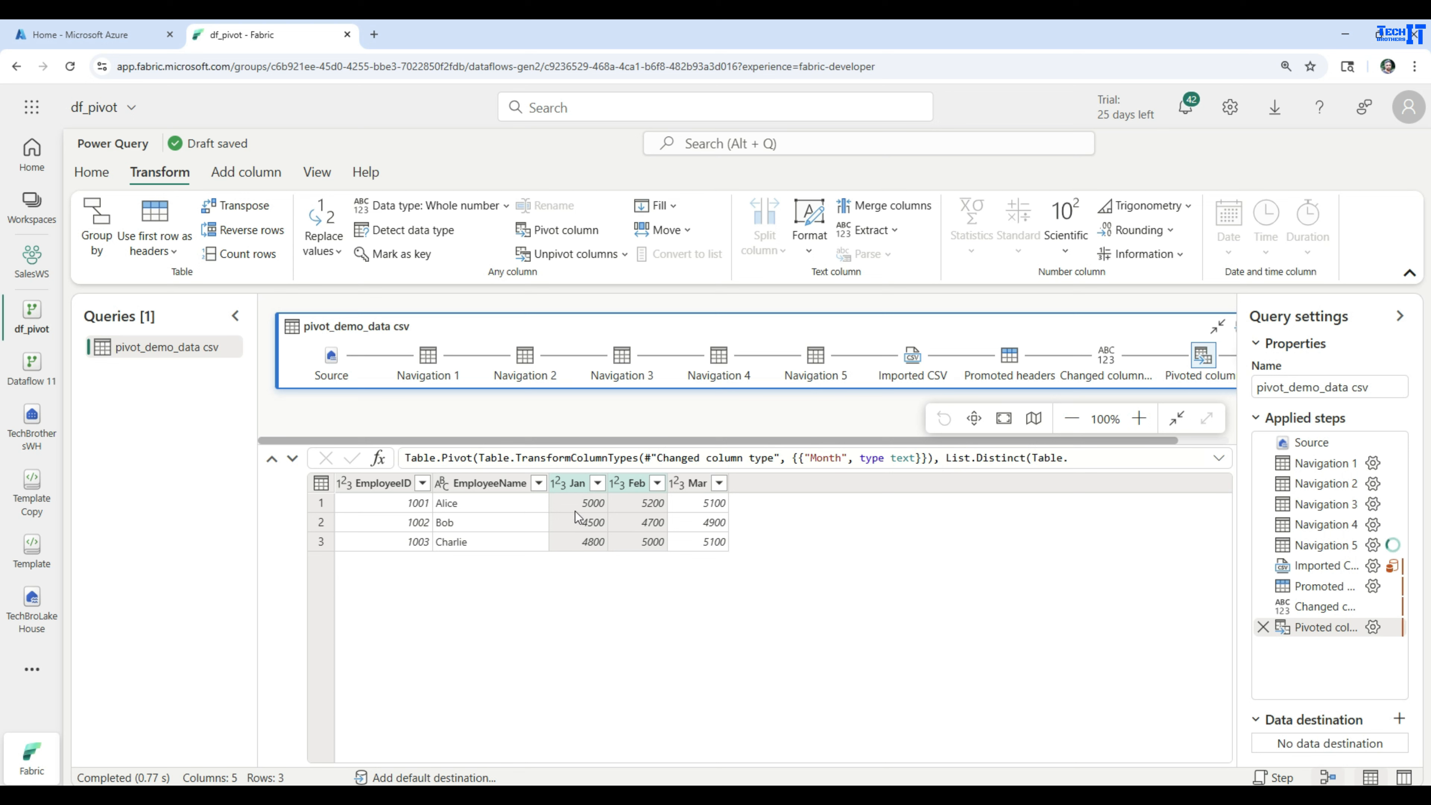
Add a Warehouse data destination to the pivoted query using the existing Warehouse techbrothers connection.
click(849, 552)
click(1399, 718)
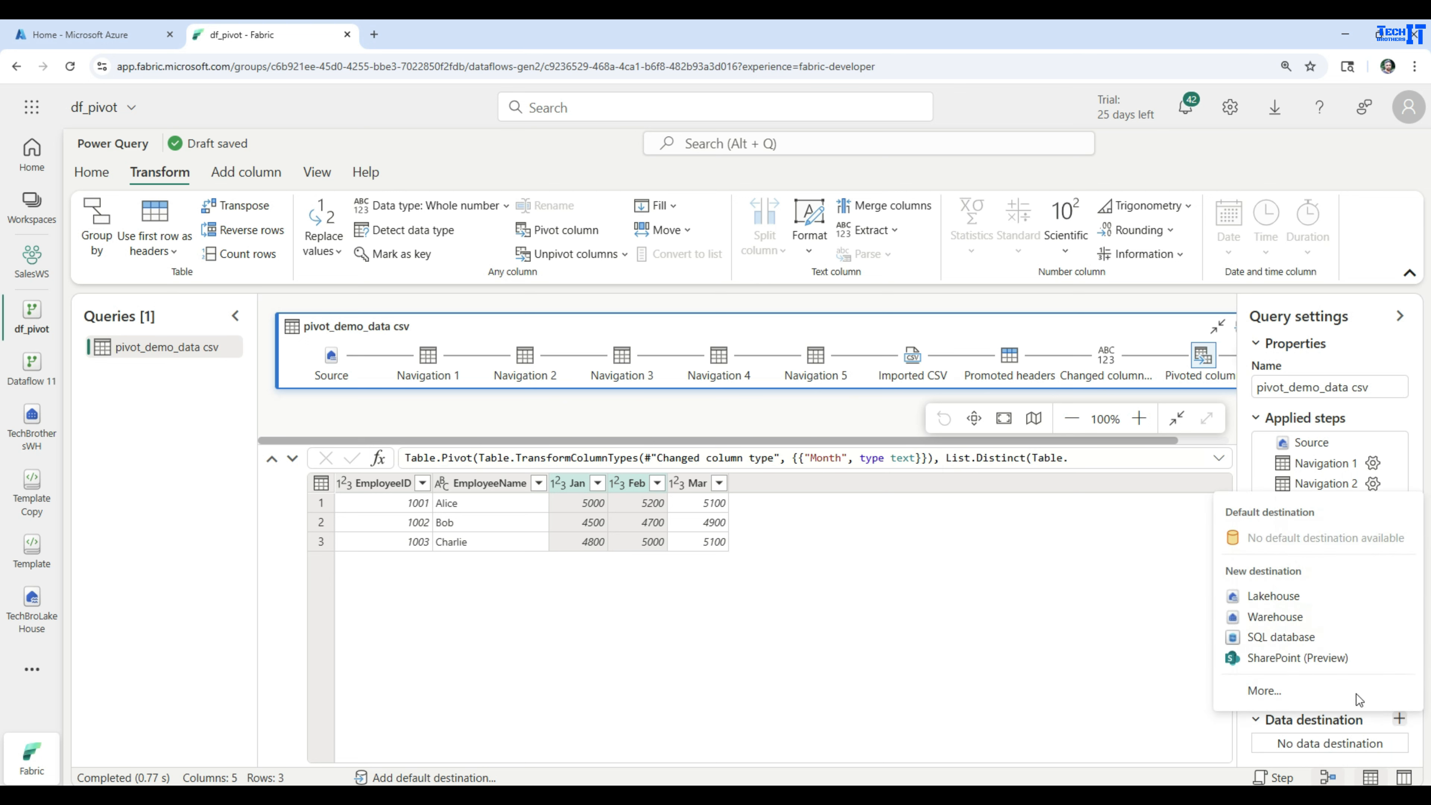
click(1303, 614)
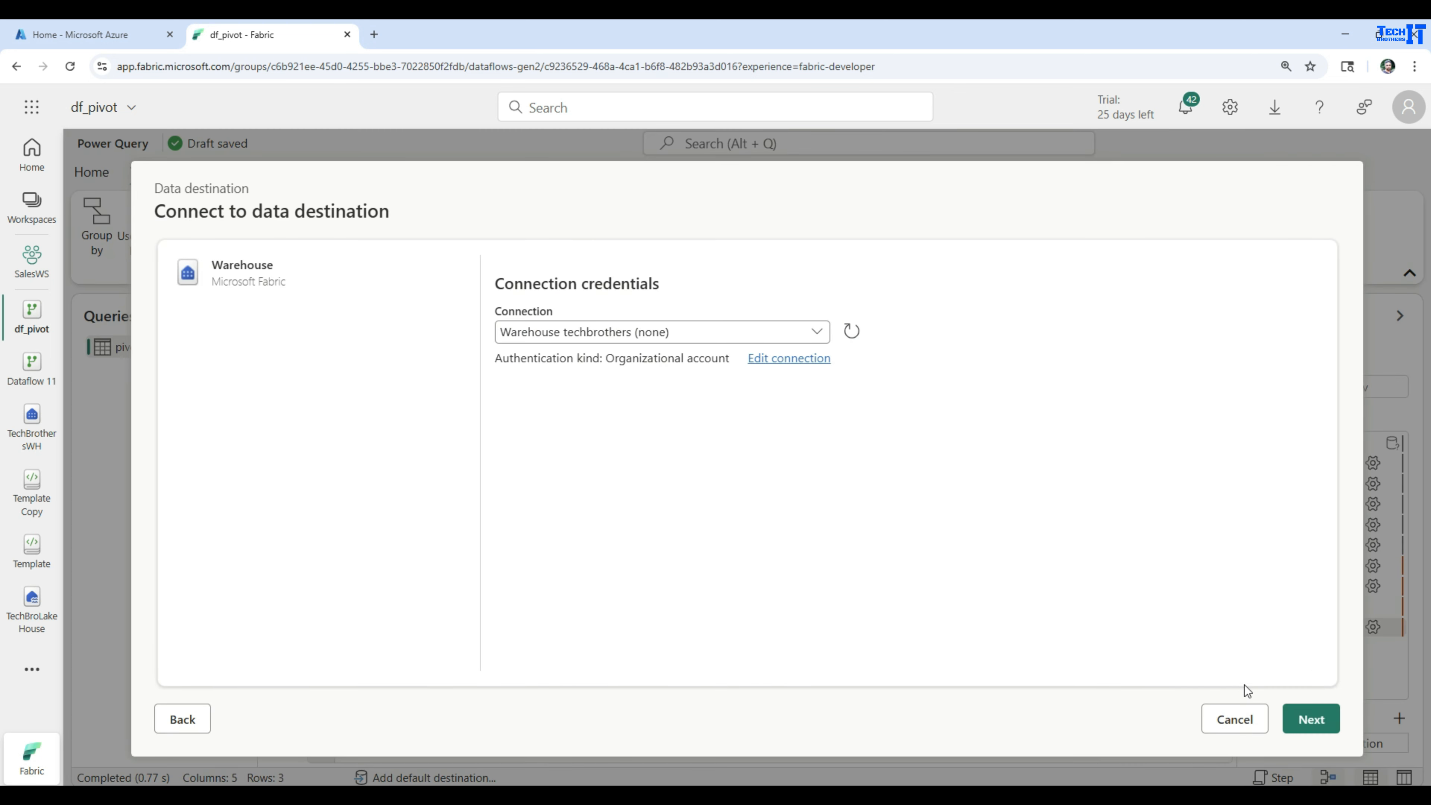
click(1313, 721)
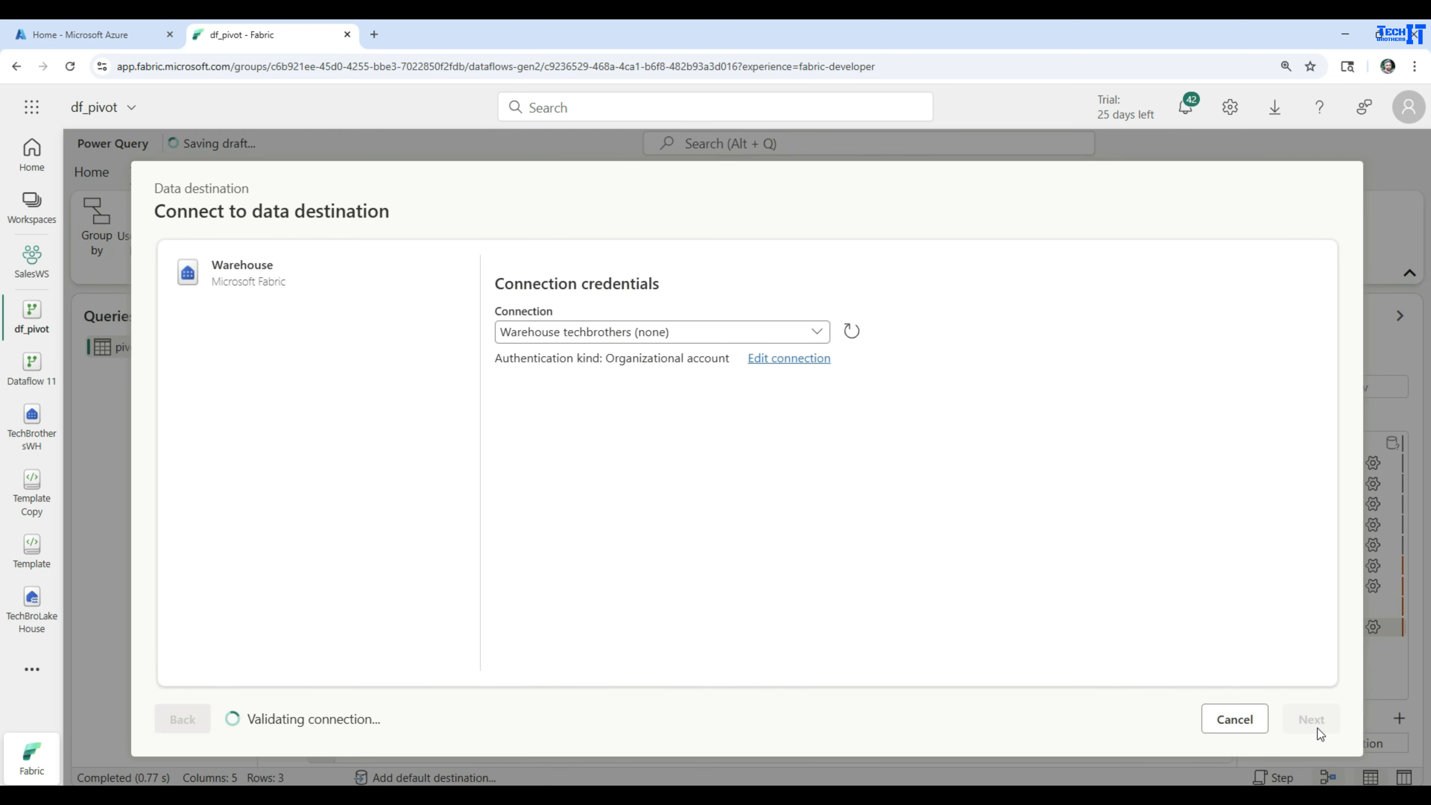
Target a new table named pivot_demo in the TechBrothersWH warehouse and save the destination settings.
click(194, 483)
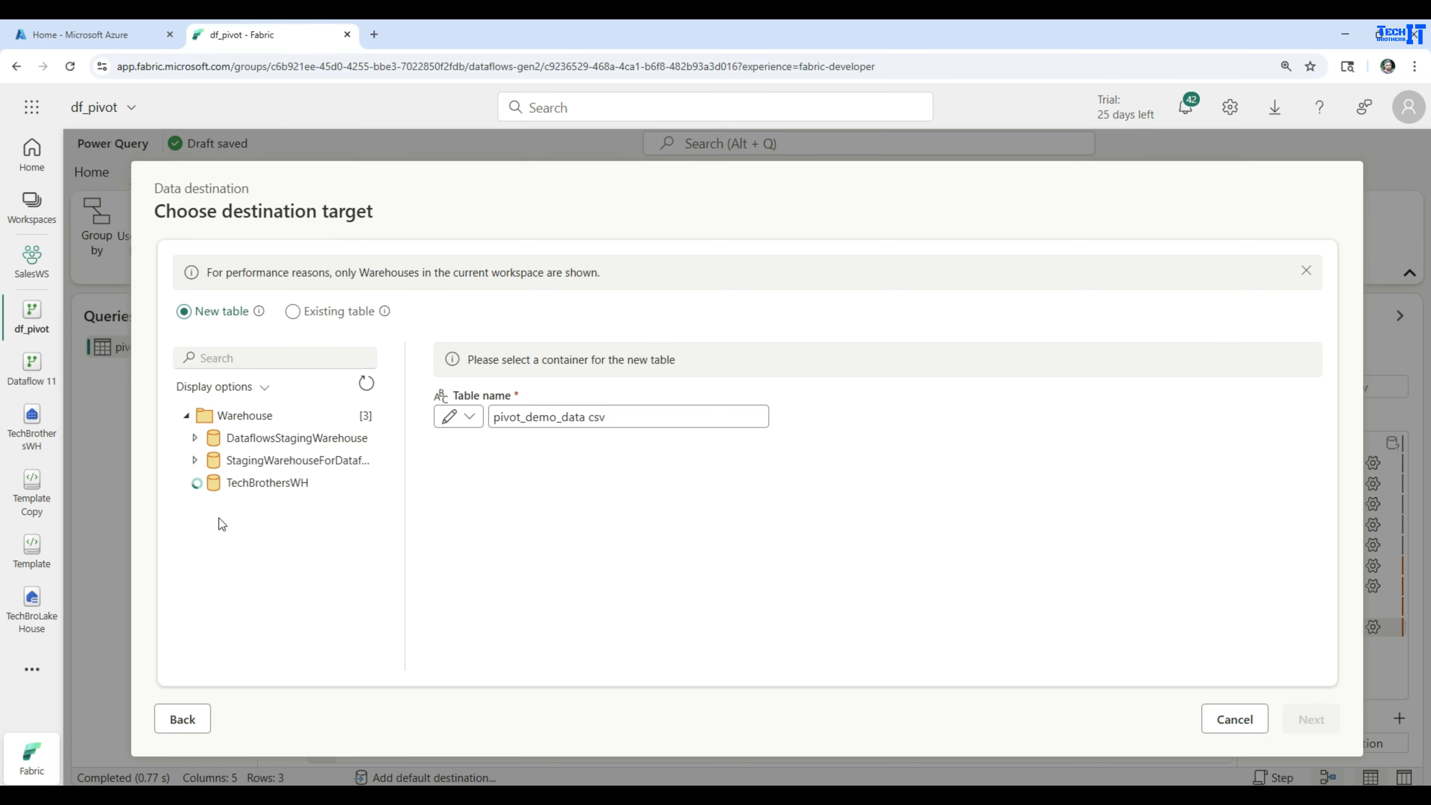
click(291, 483)
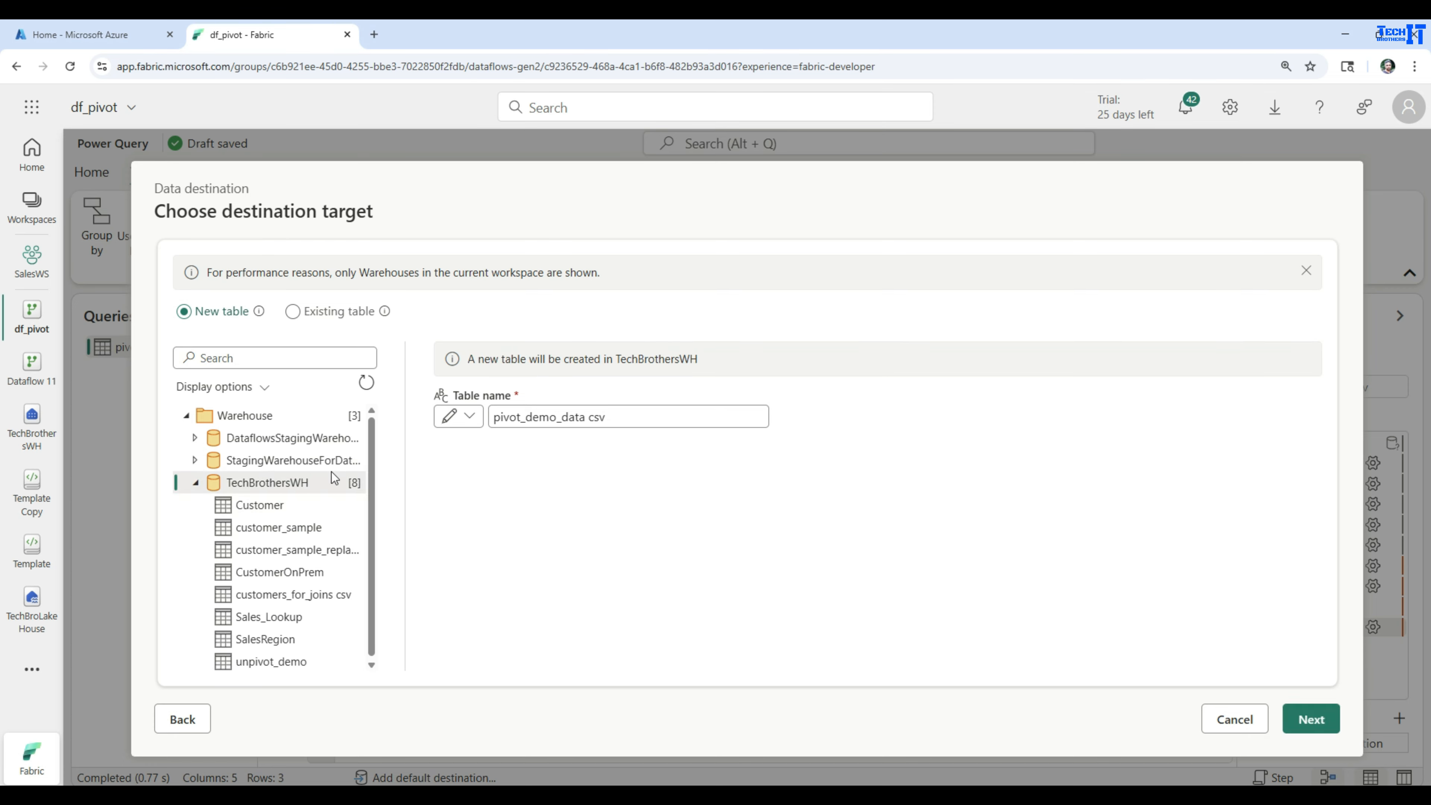
click(564, 414)
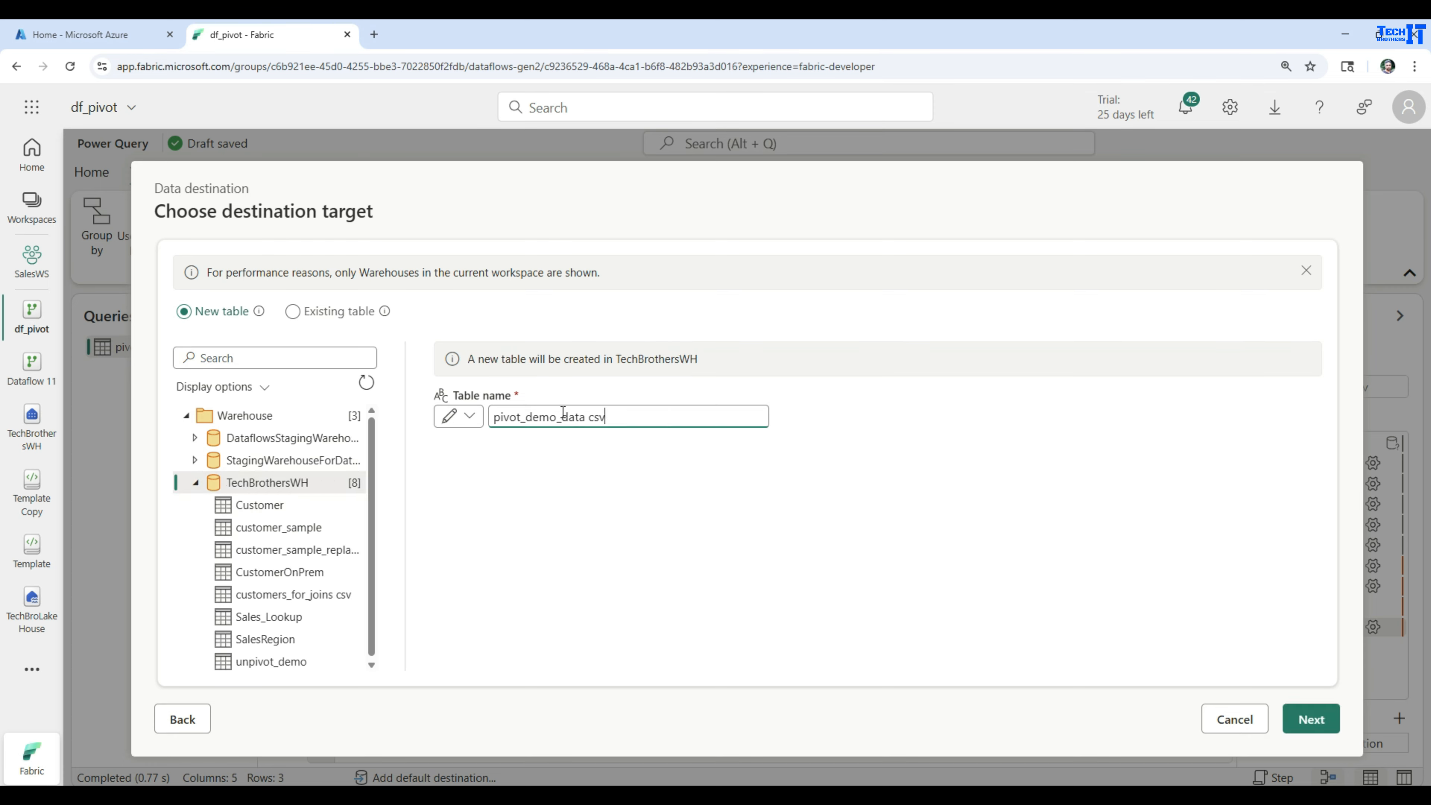
drag(559, 417, 843, 429)
key(BackSpace)
click(1311, 719)
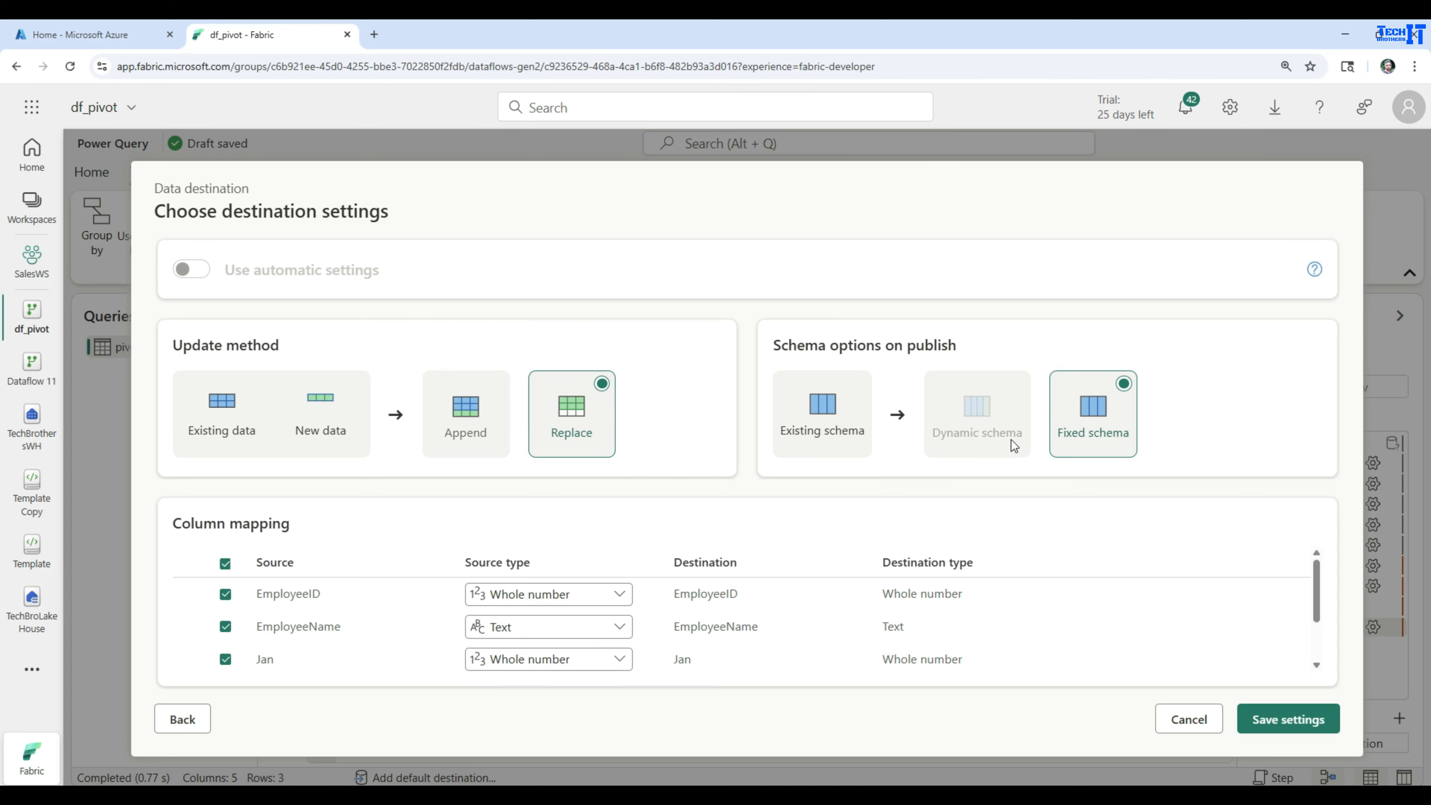
click(1306, 715)
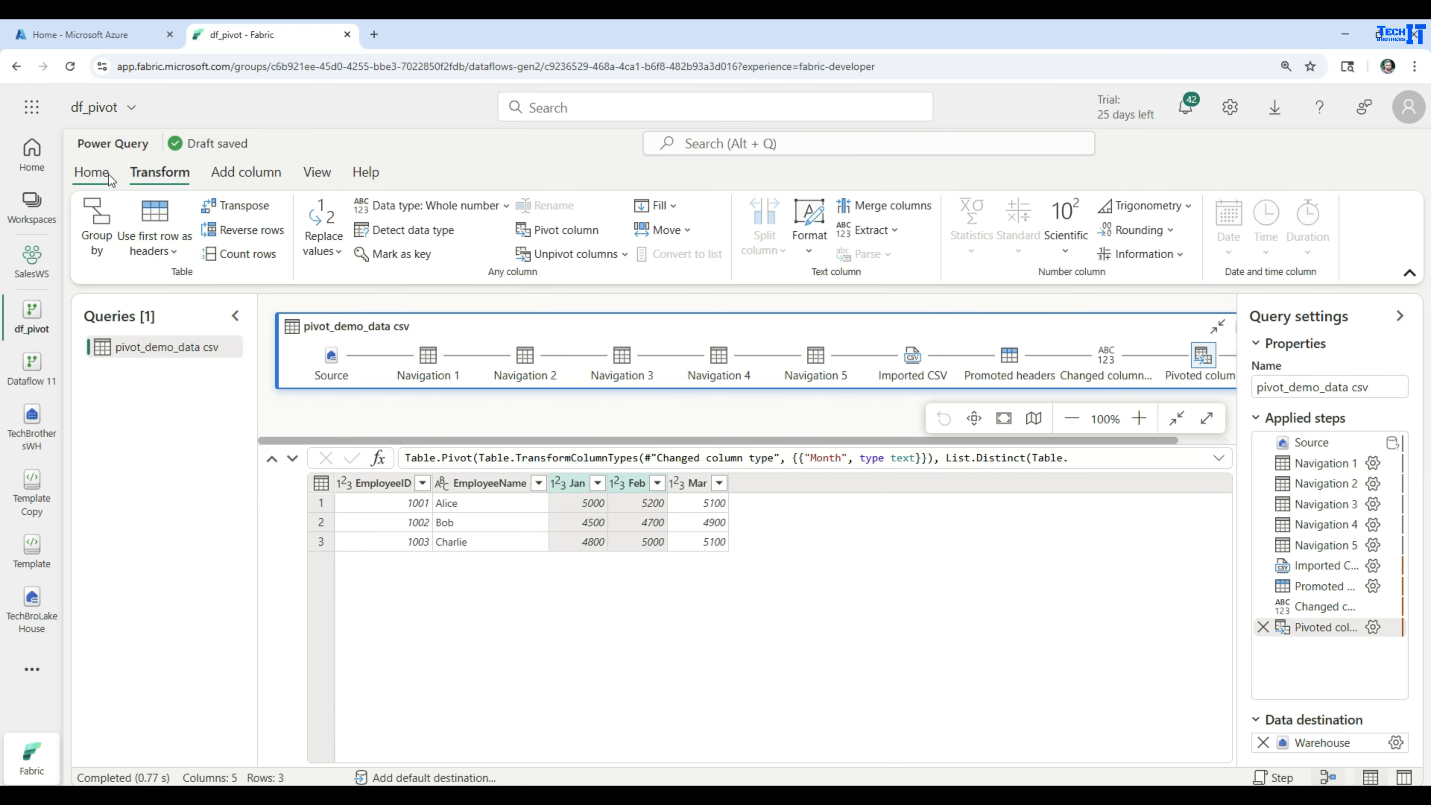
Save and run the dataflow, and open the Monitor page to check its run status.
click(107, 174)
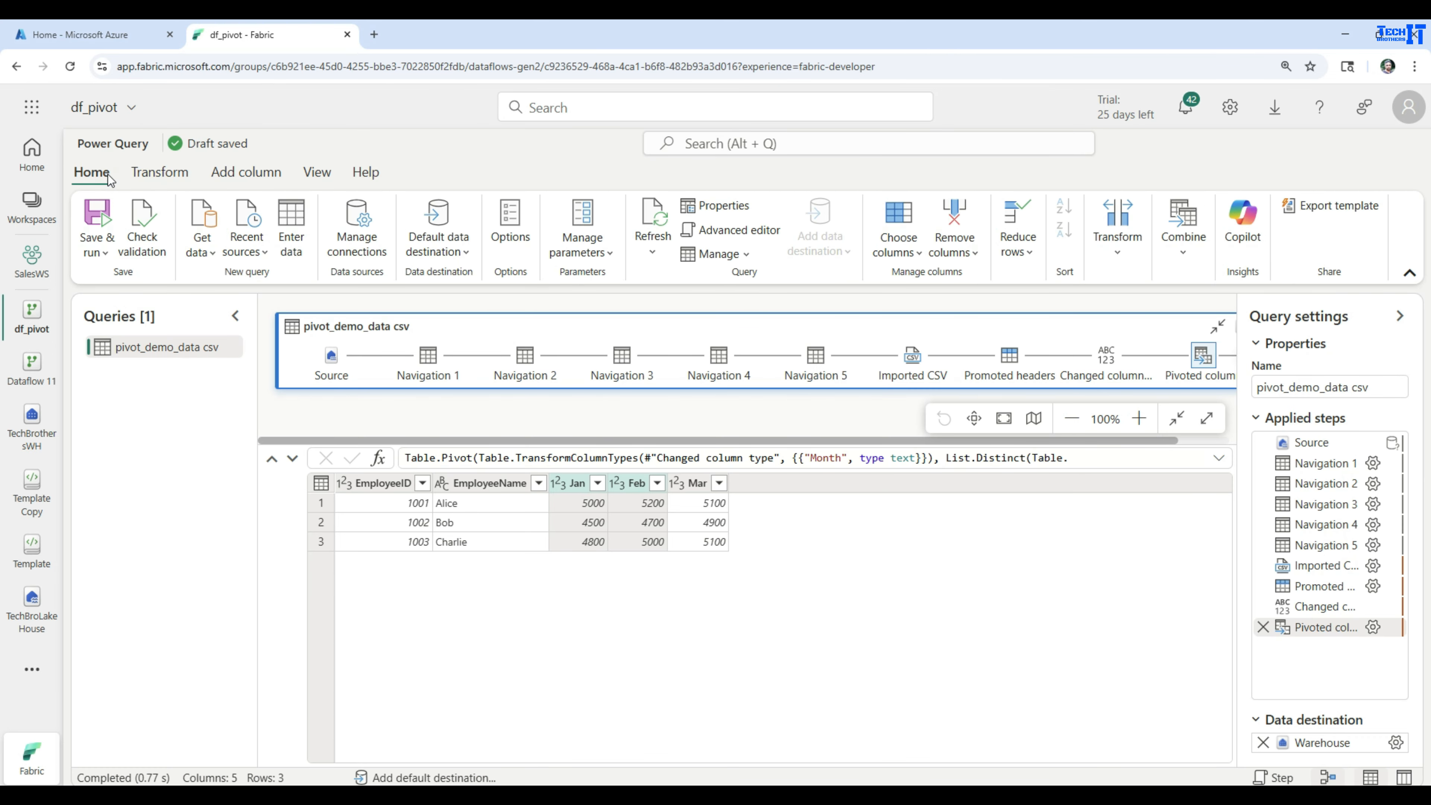
click(107, 251)
click(115, 306)
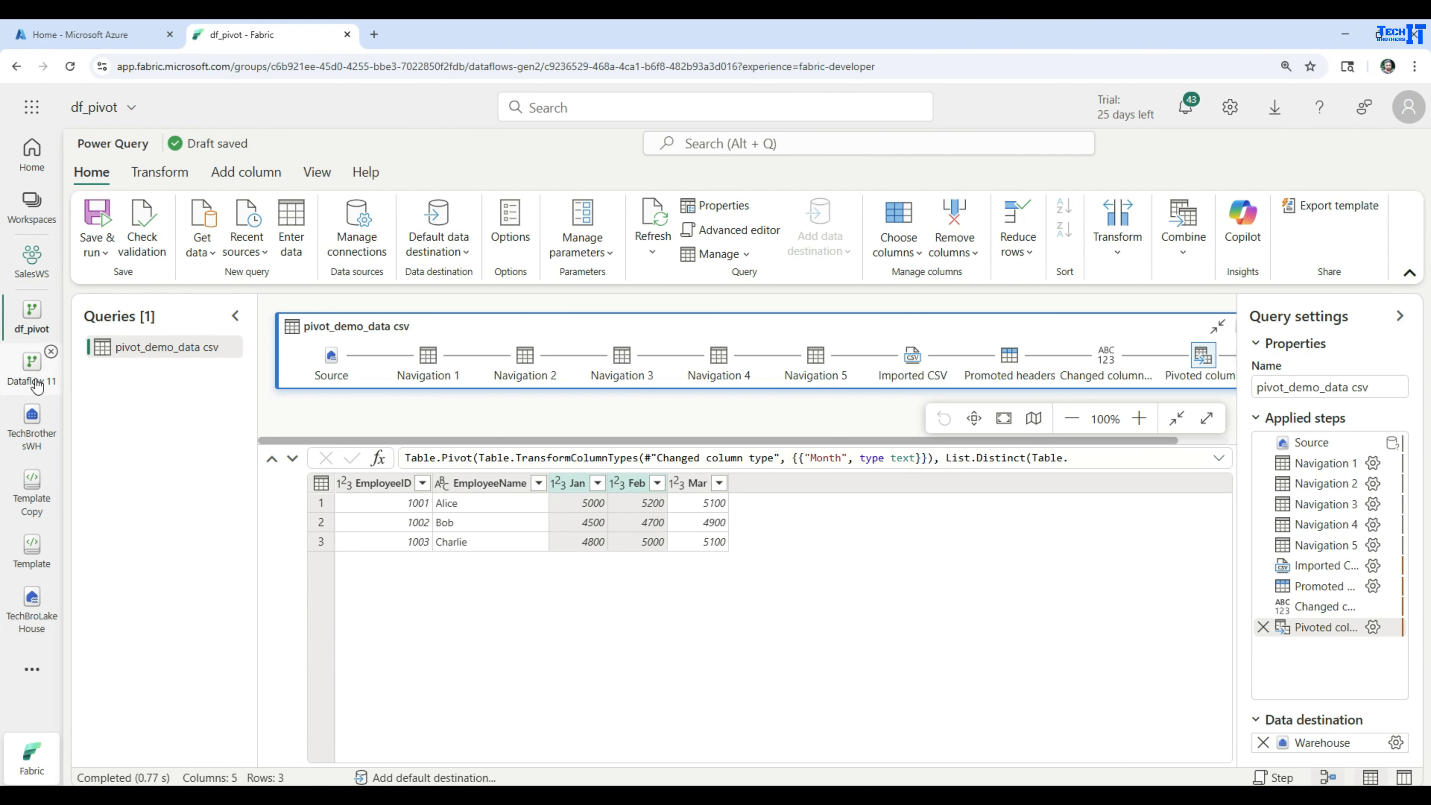
click(45, 673)
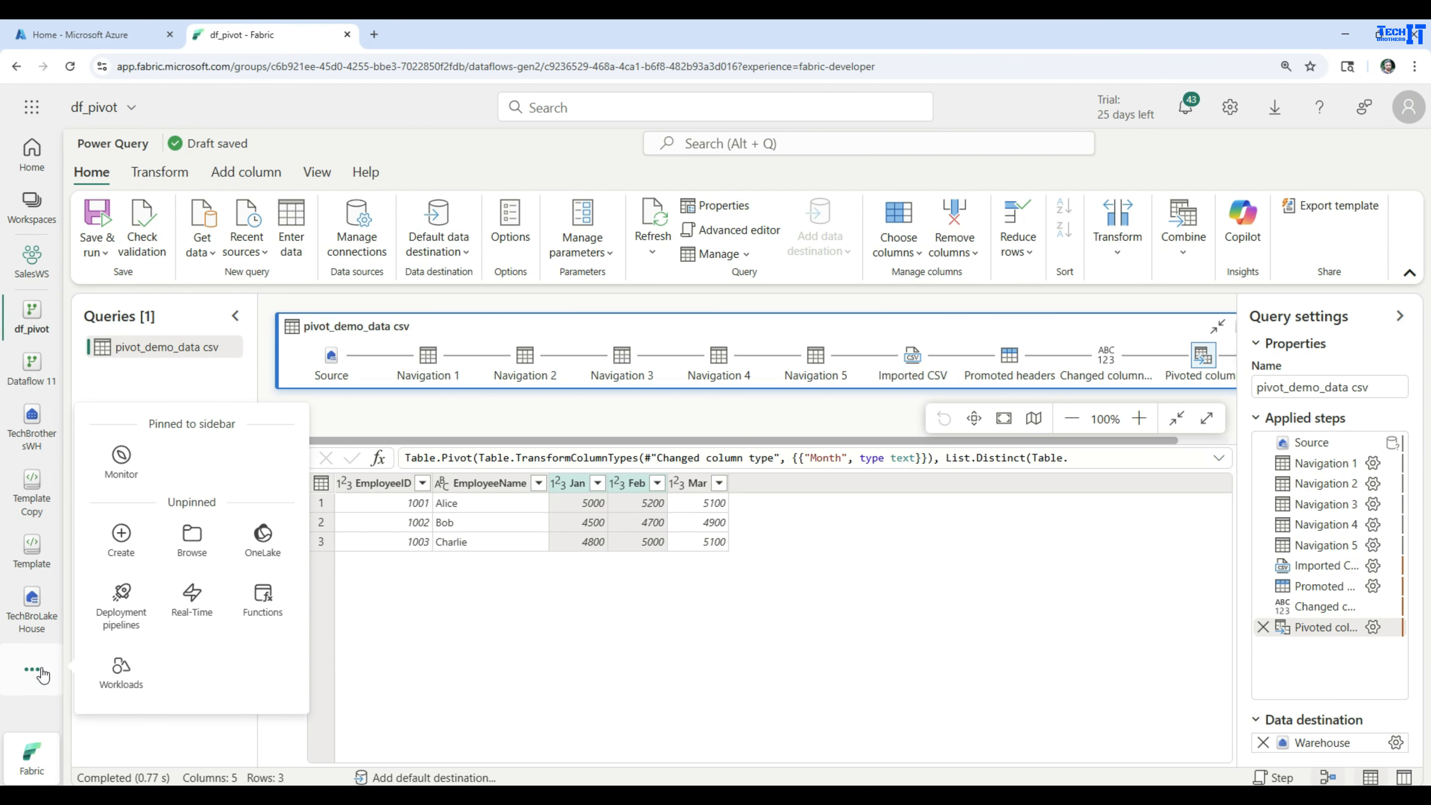
click(109, 459)
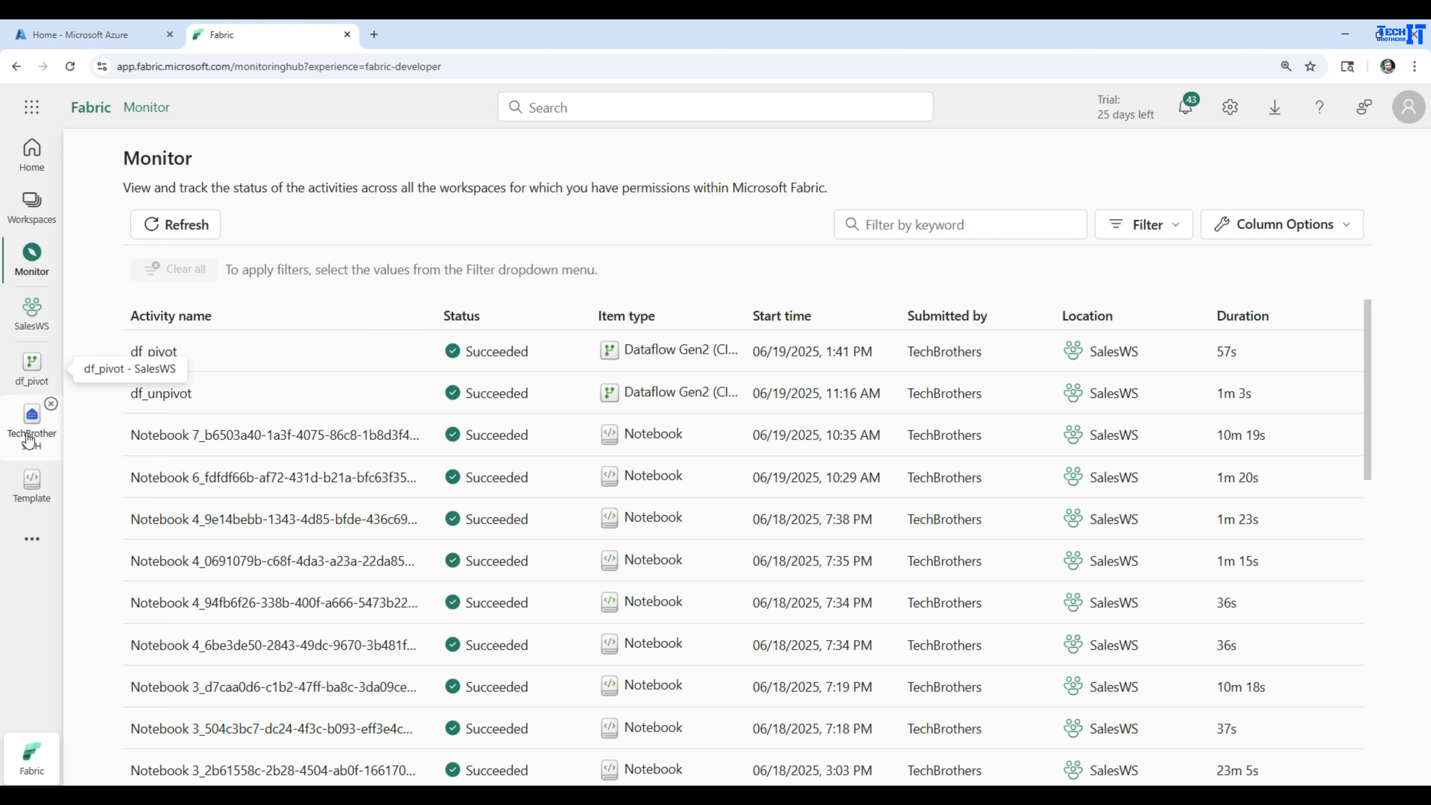
Open the TechBrothersWH warehouse, expand its dbo schema to the table list, and widen the explorer pane.
click(60, 434)
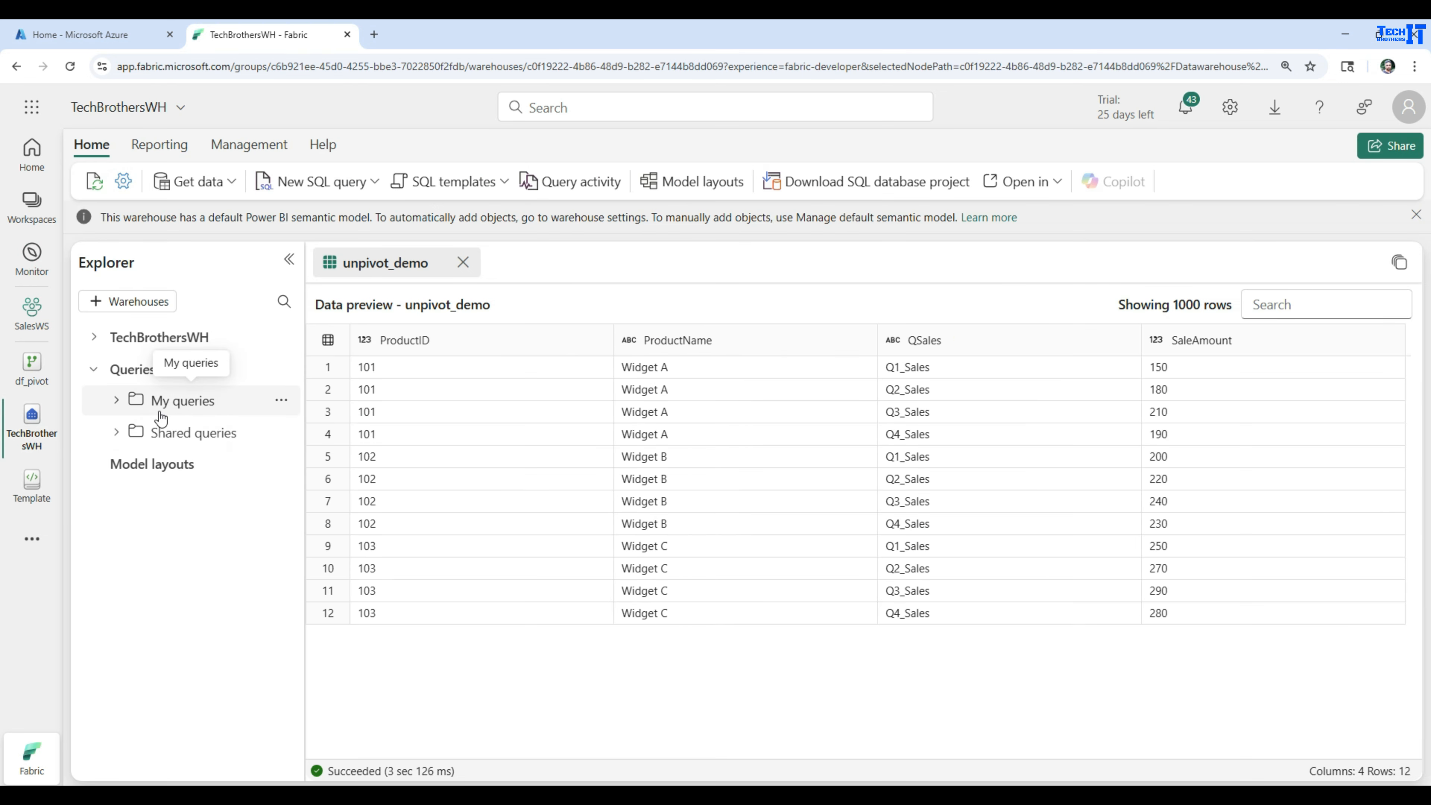
click(94, 337)
click(118, 372)
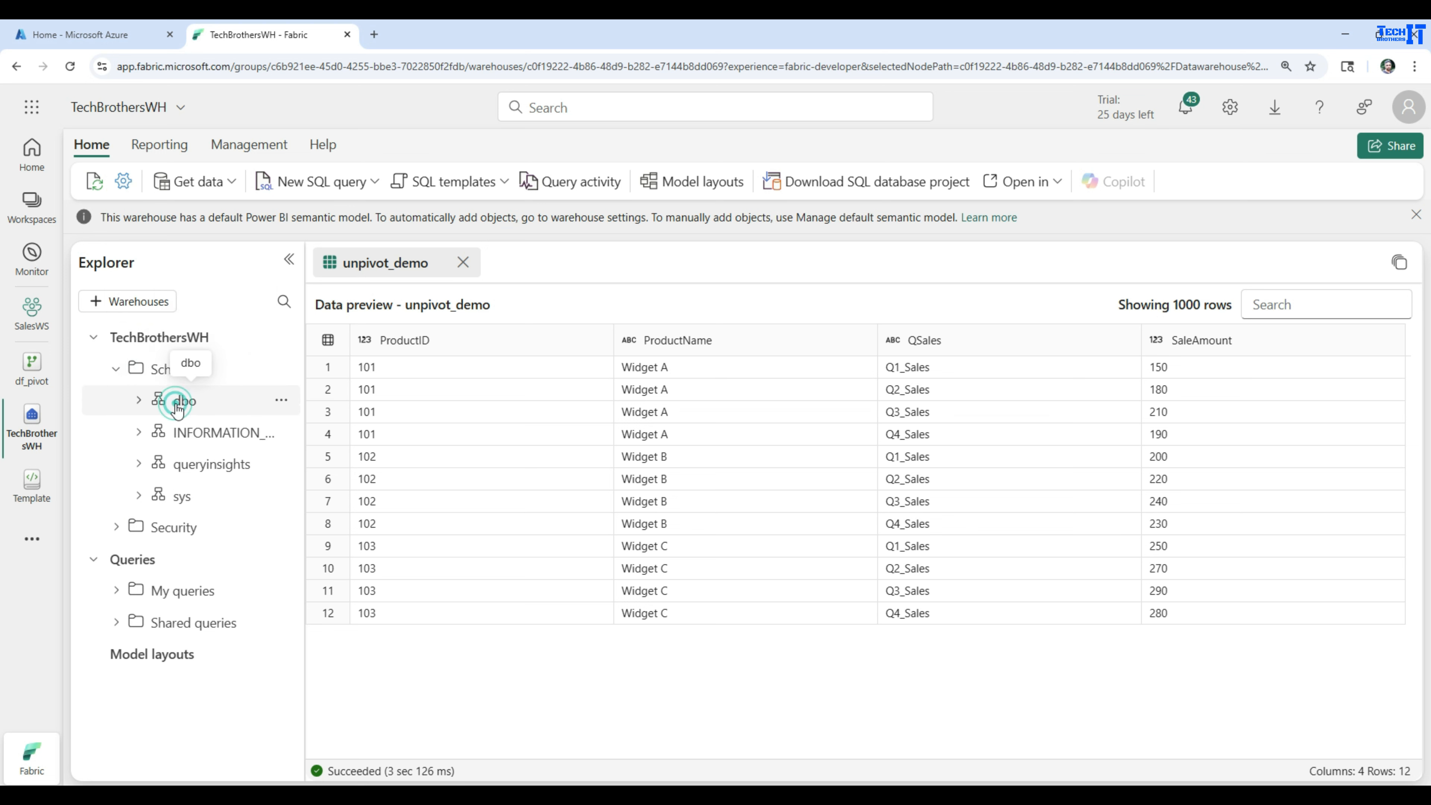
click(139, 401)
drag(305, 403, 468, 404)
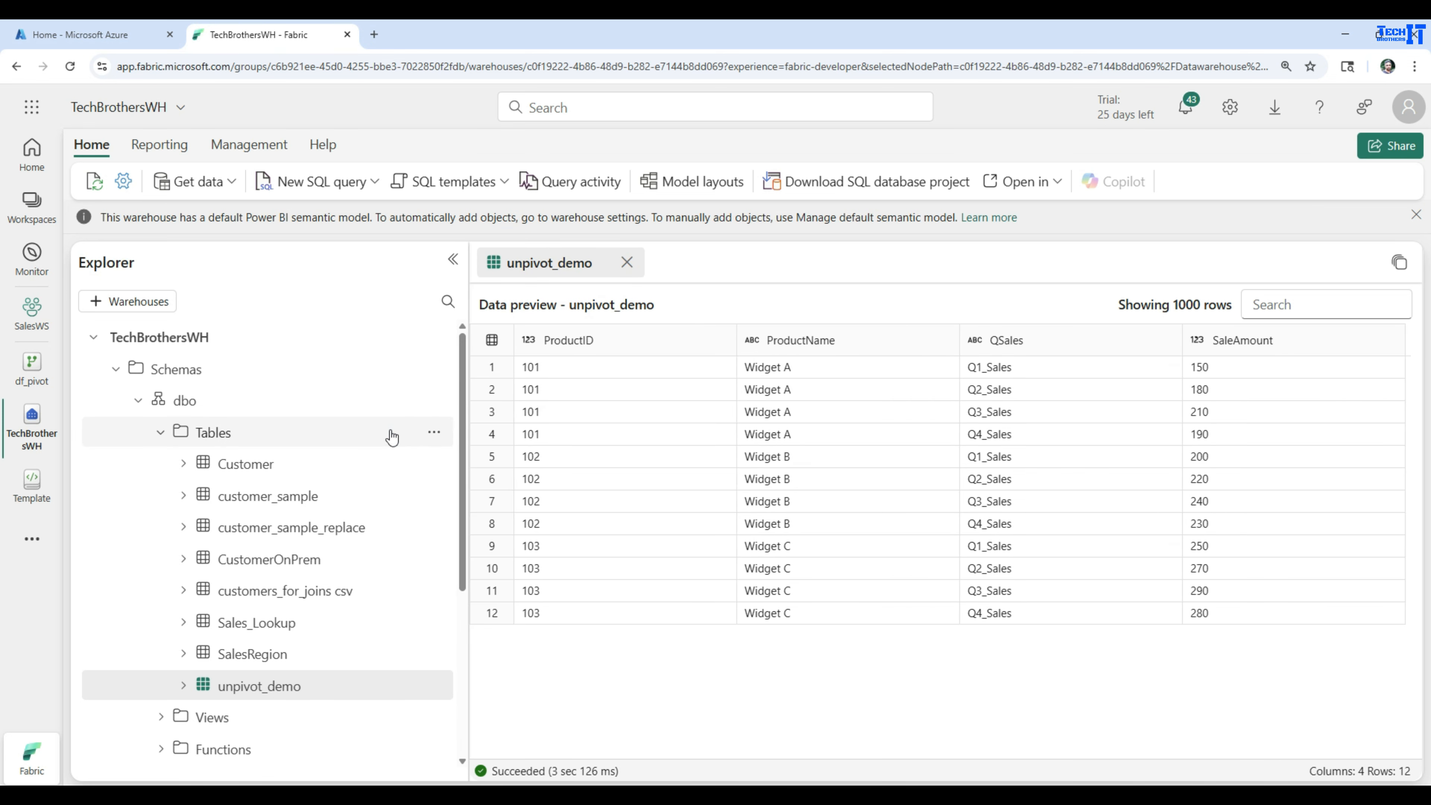
Refresh the dbo table list and open the data preview of the pivot_demo table.
click(433, 434)
click(473, 530)
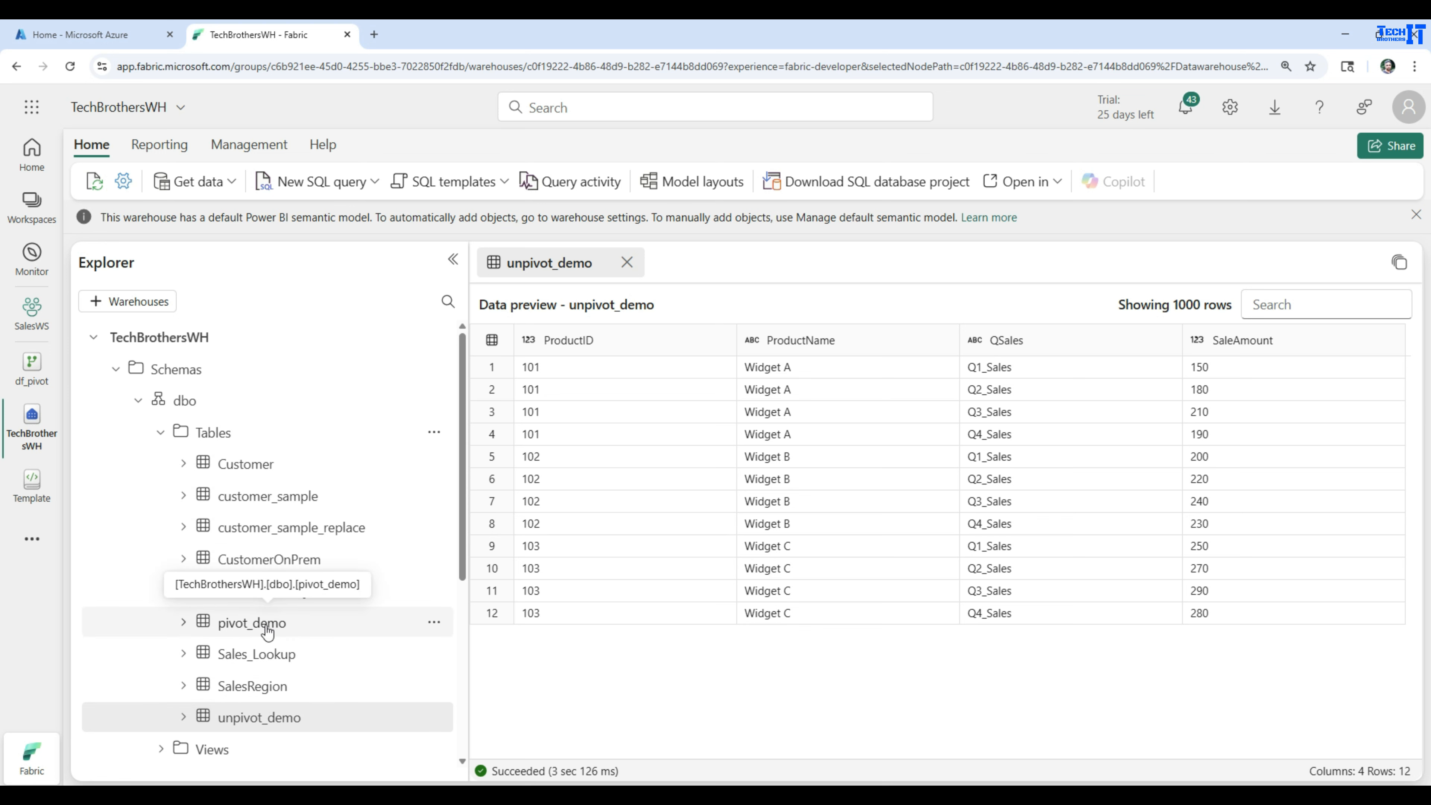
click(249, 625)
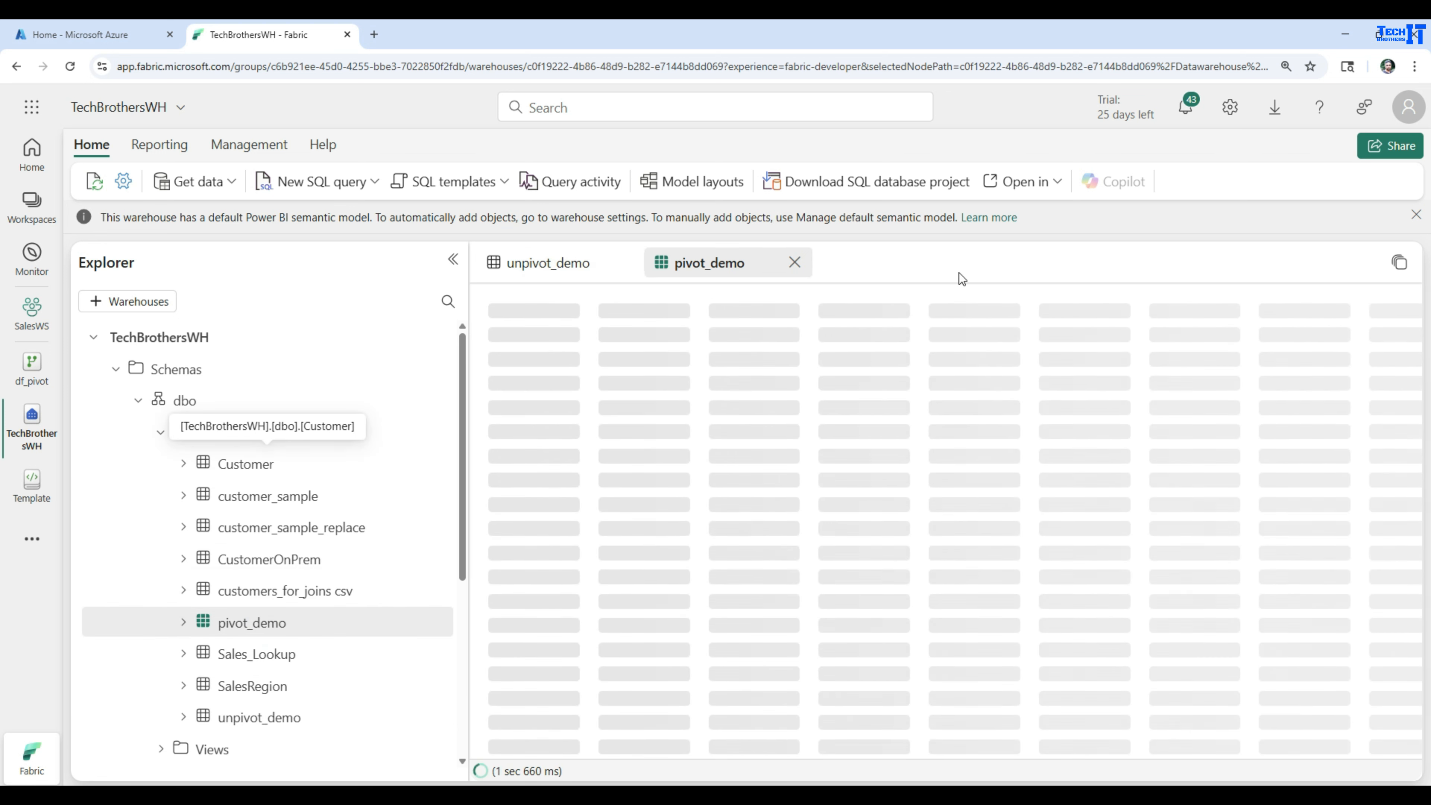